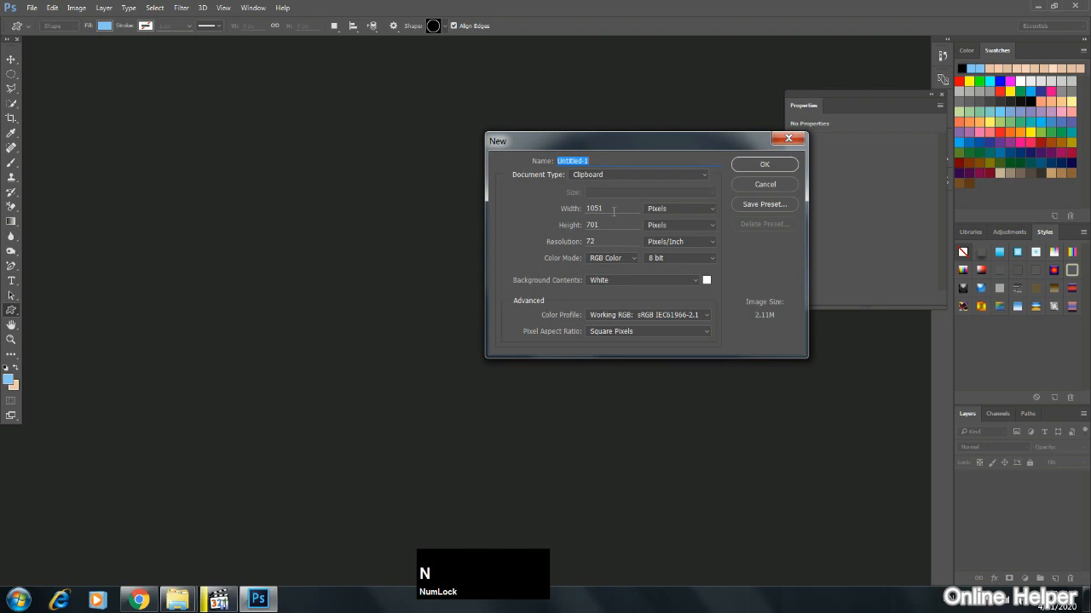
Create a new document 1600 pixels wide and 600 pixels high.
drag(612, 211, 570, 210)
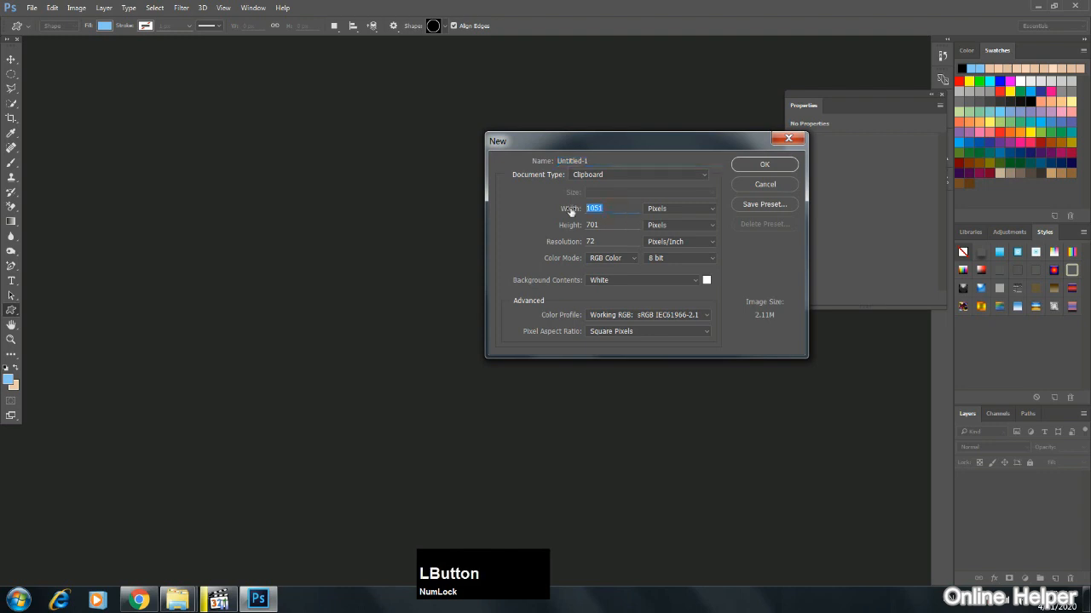
text(1600)
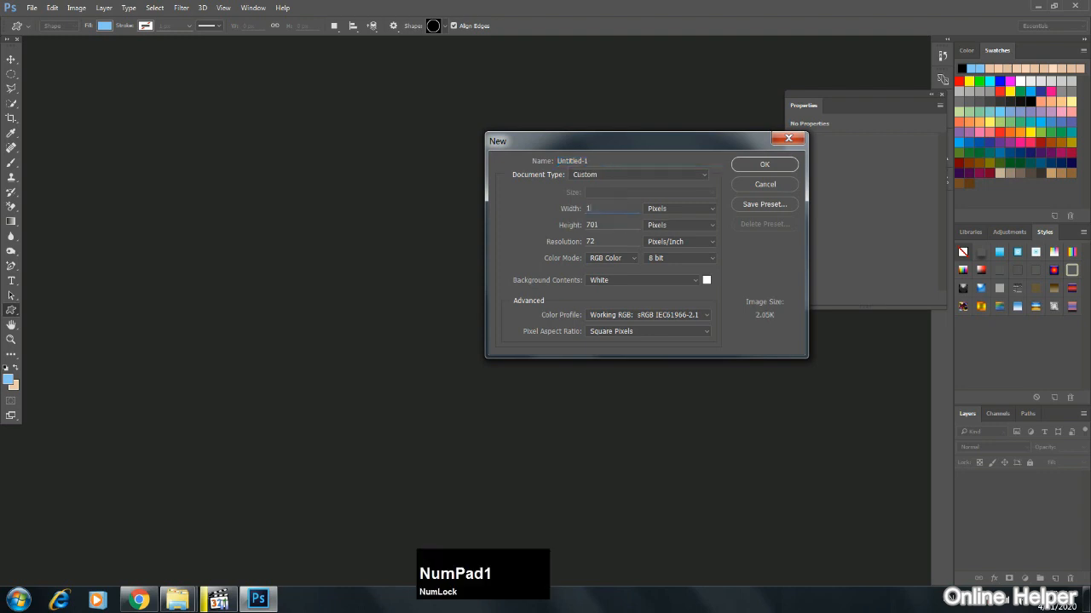
drag(608, 226, 537, 222)
text(600)
click(783, 166)
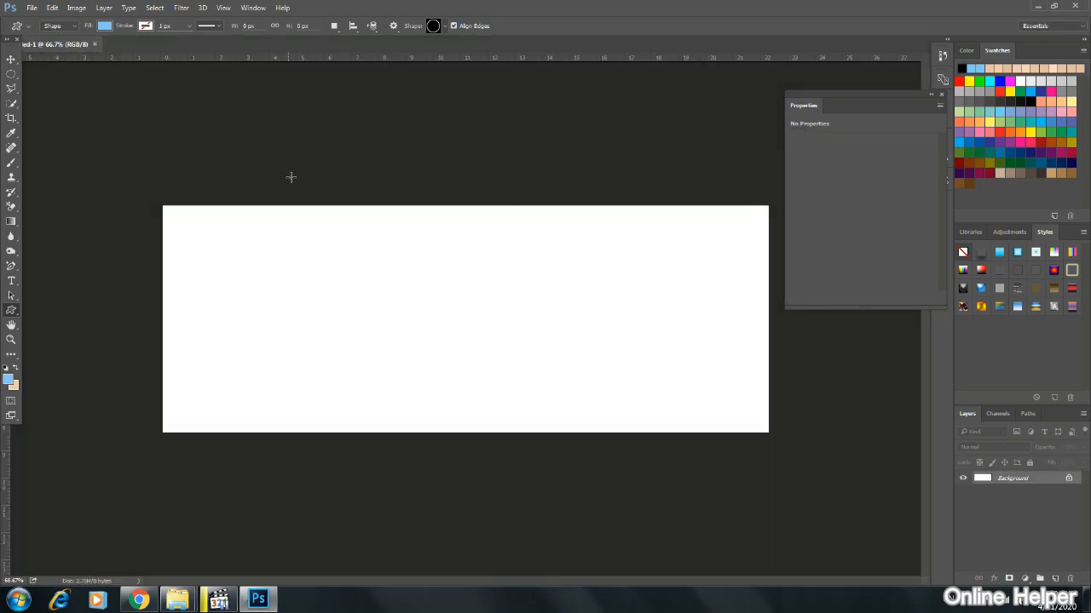
Set the foreground colour to bright blue (#1999f2).
click(8, 379)
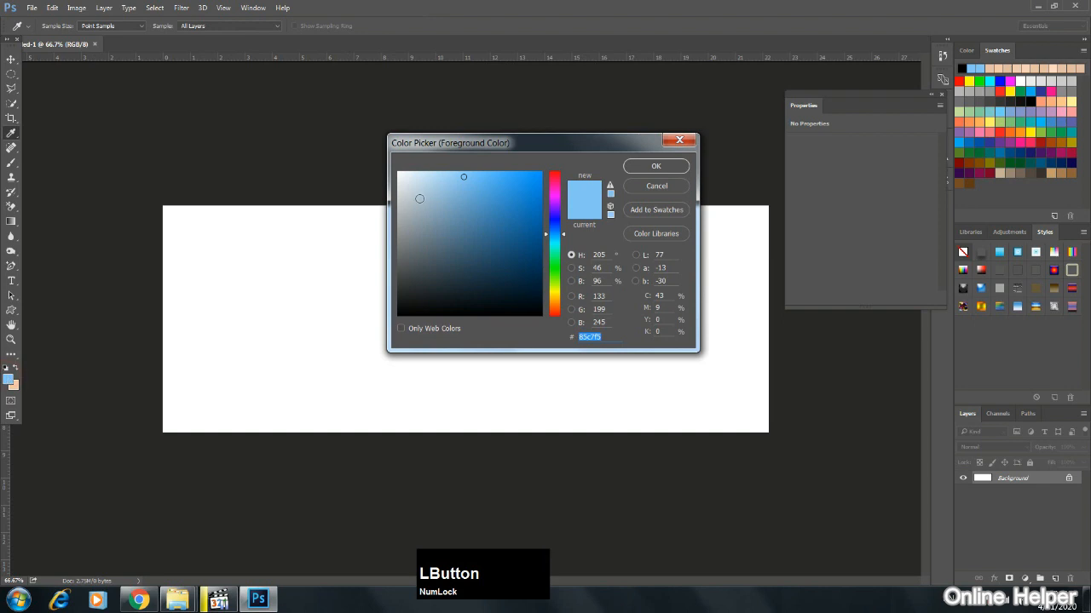
drag(470, 178, 481, 177)
click(527, 178)
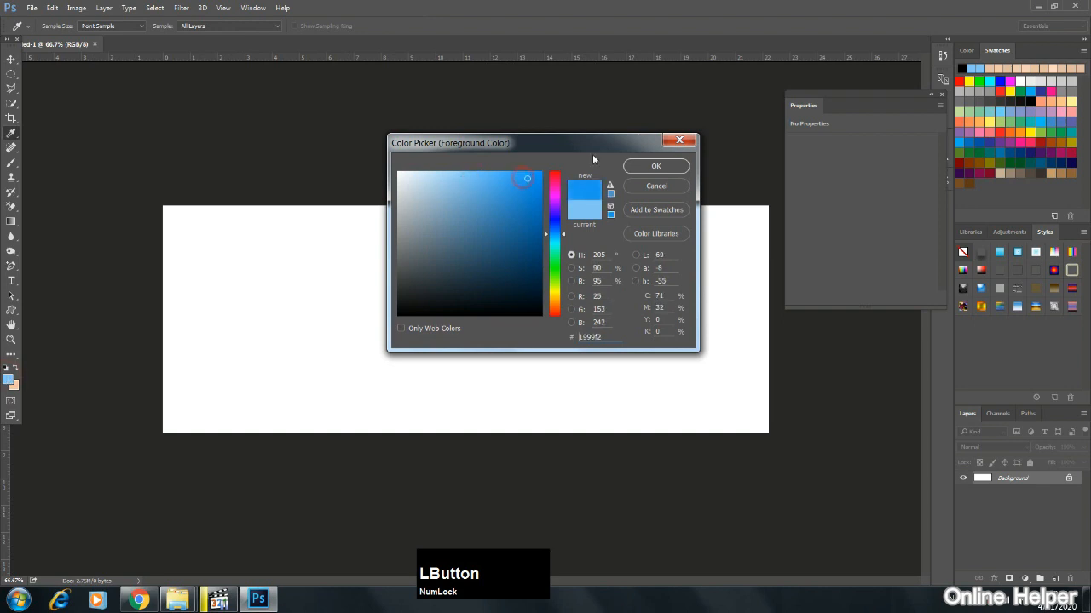
click(655, 166)
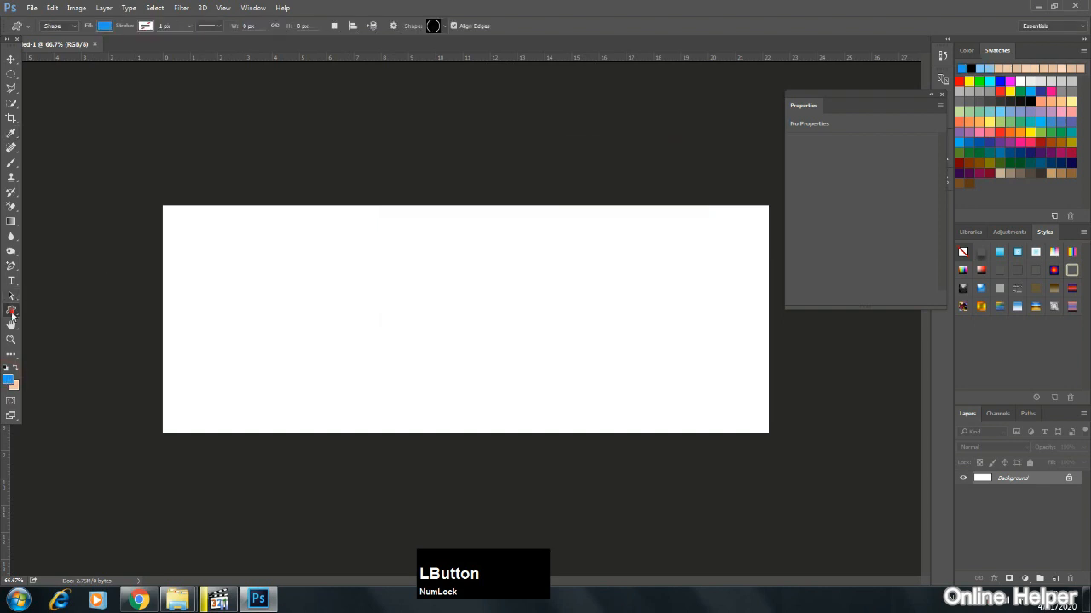
Draw a blue rectangle about 1677 × 159 px across the top of the canvas and rasterize its layer.
click(11, 312)
click(61, 310)
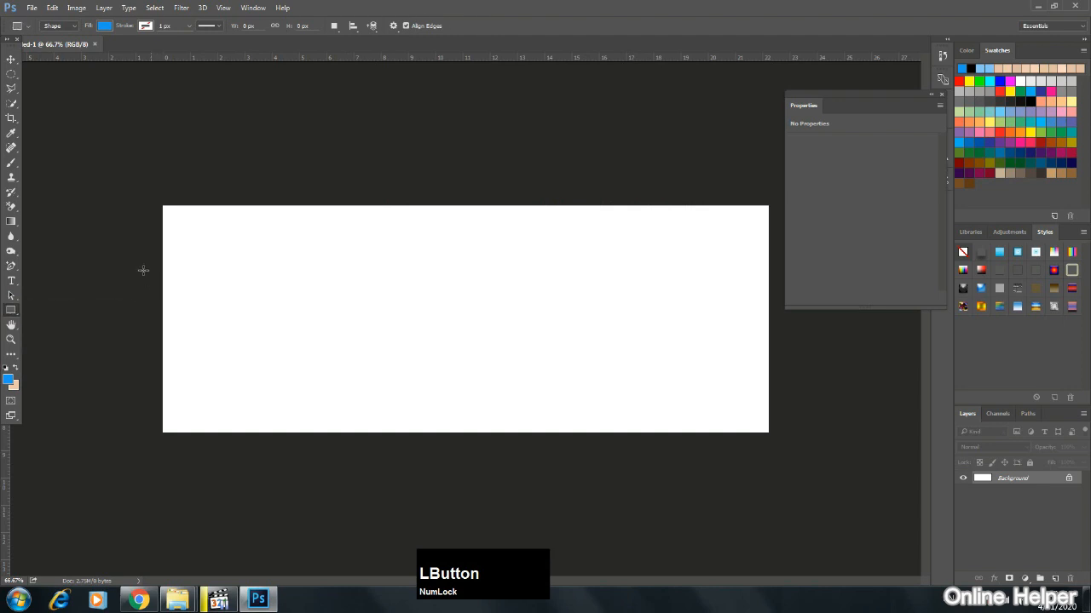
drag(147, 184, 781, 245)
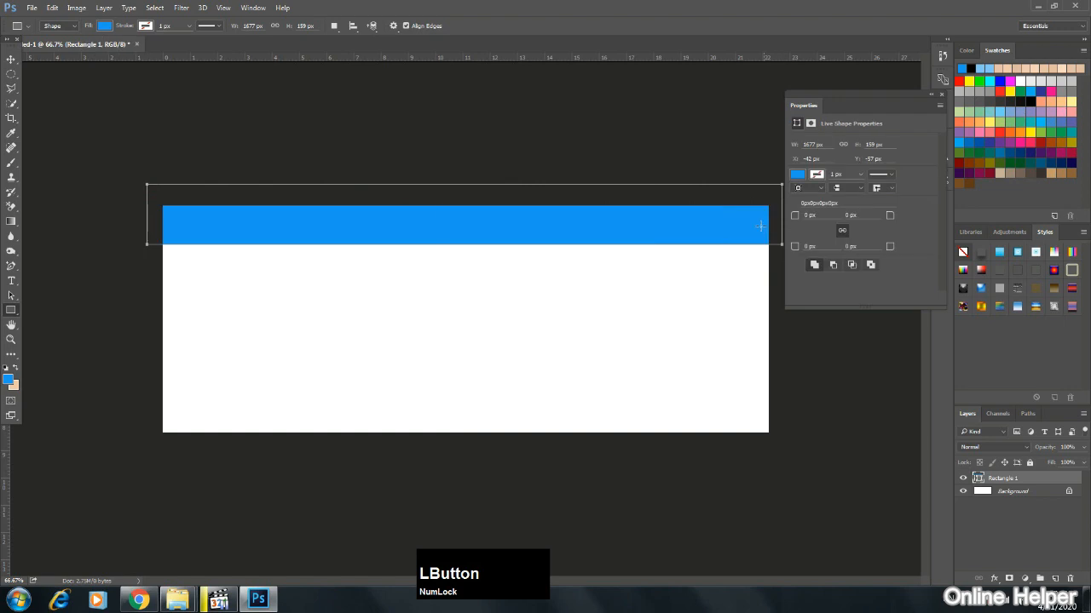
right_click(228, 202)
right_click(210, 213)
right_click(209, 213)
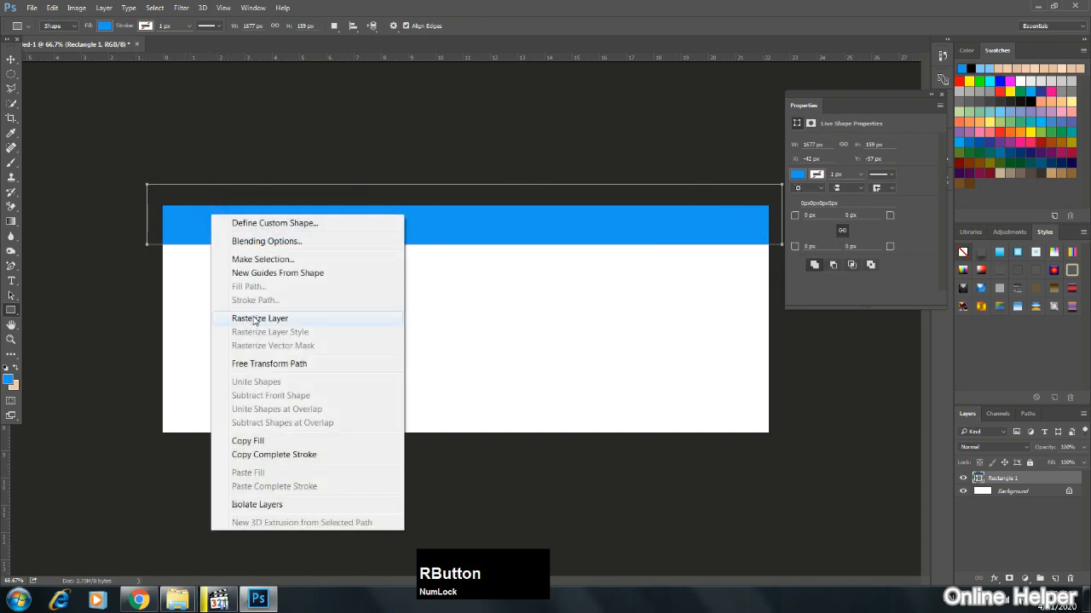
click(253, 319)
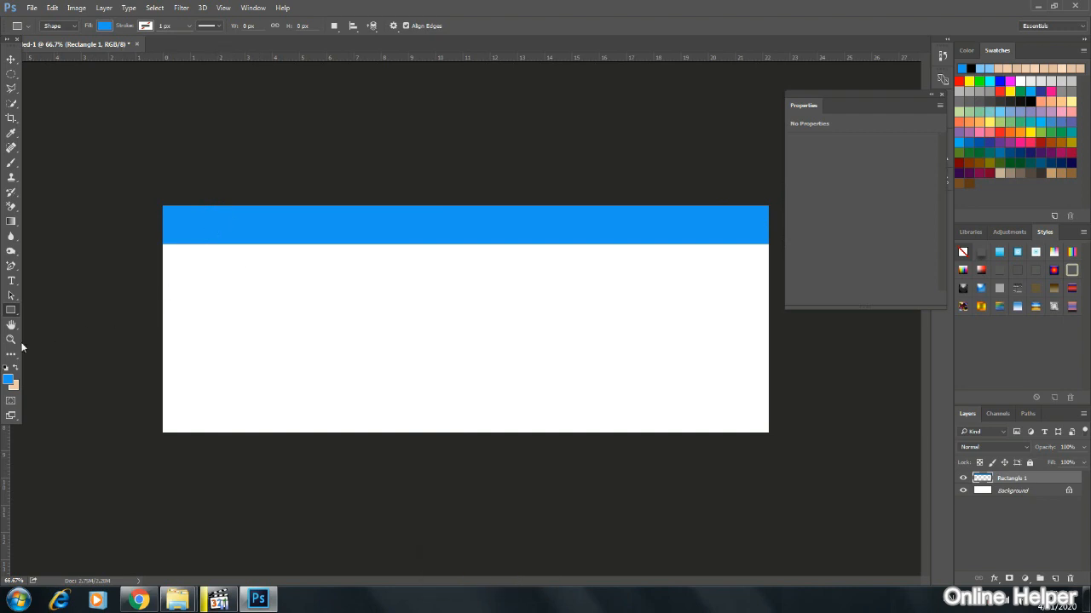
Add the text "DUBAI ONLINE" in a text box about 984 × 79 px on the blue banner.
click(12, 282)
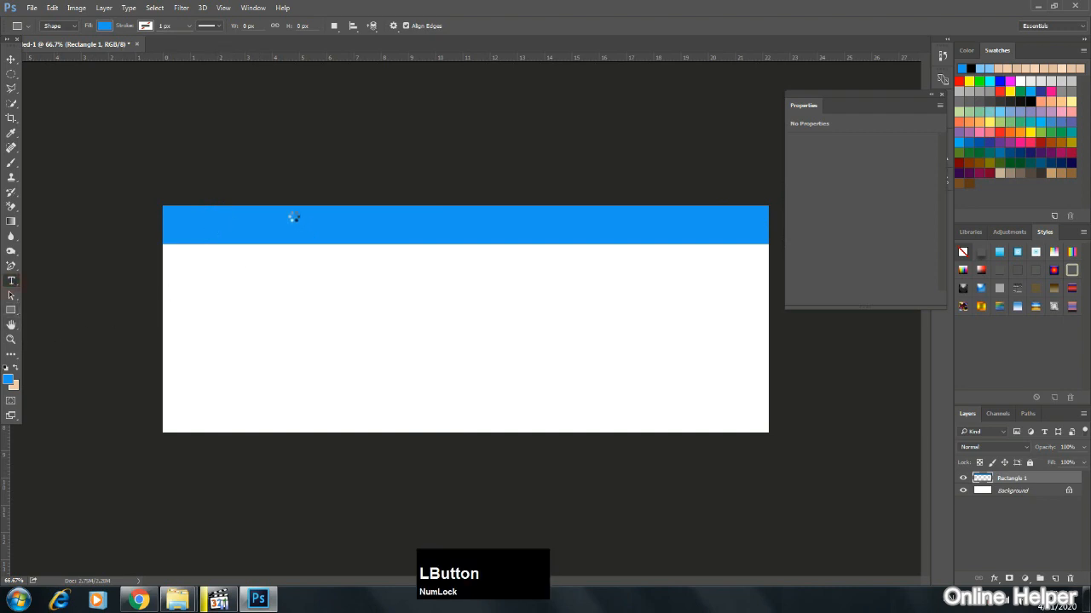
drag(306, 213, 677, 243)
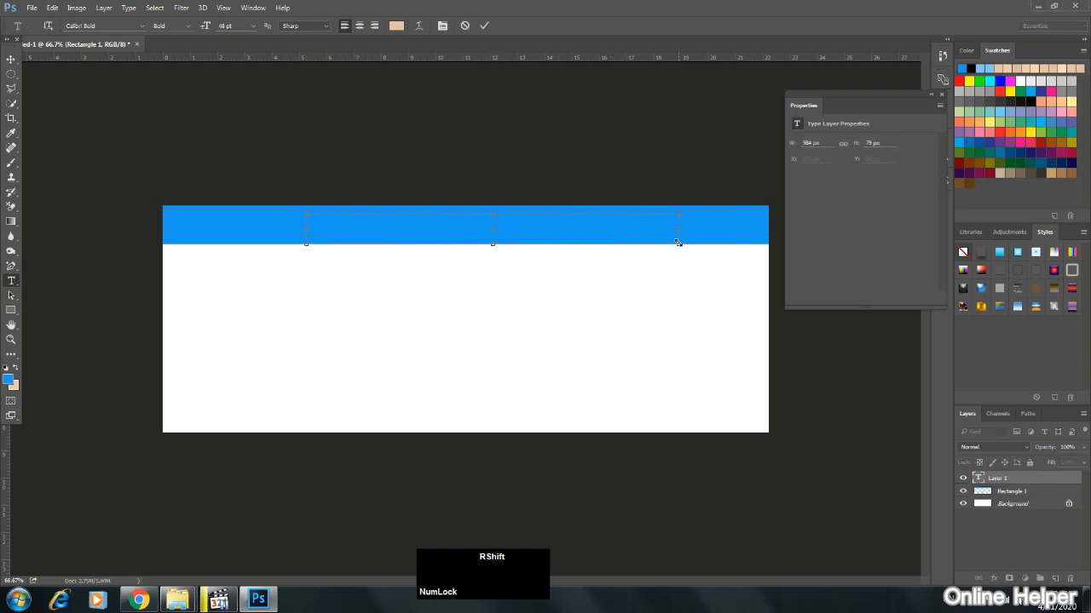
text(DUBAI ONL)
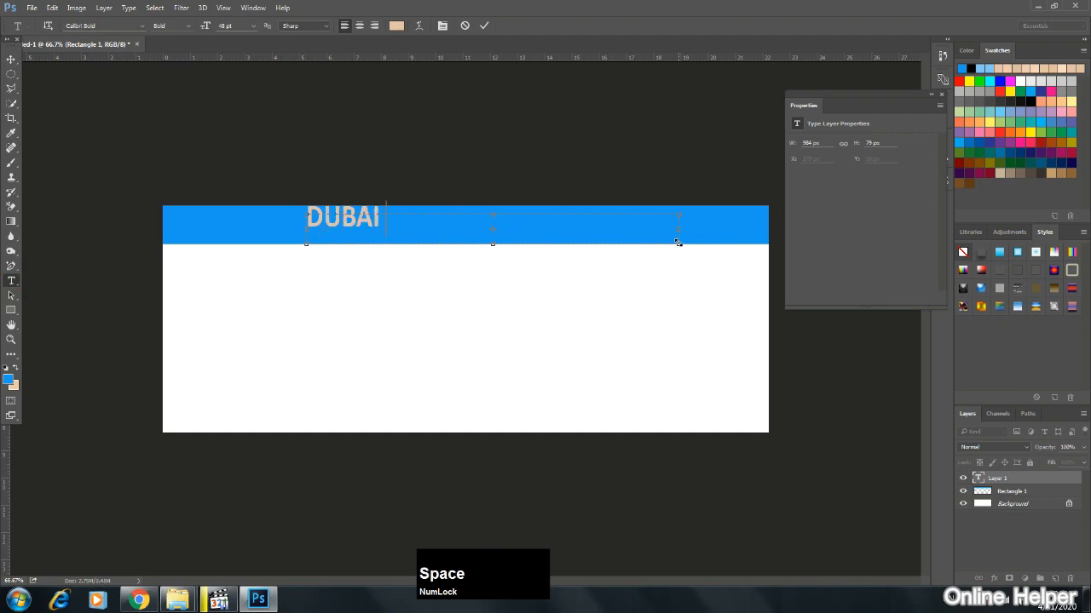
text(INE)
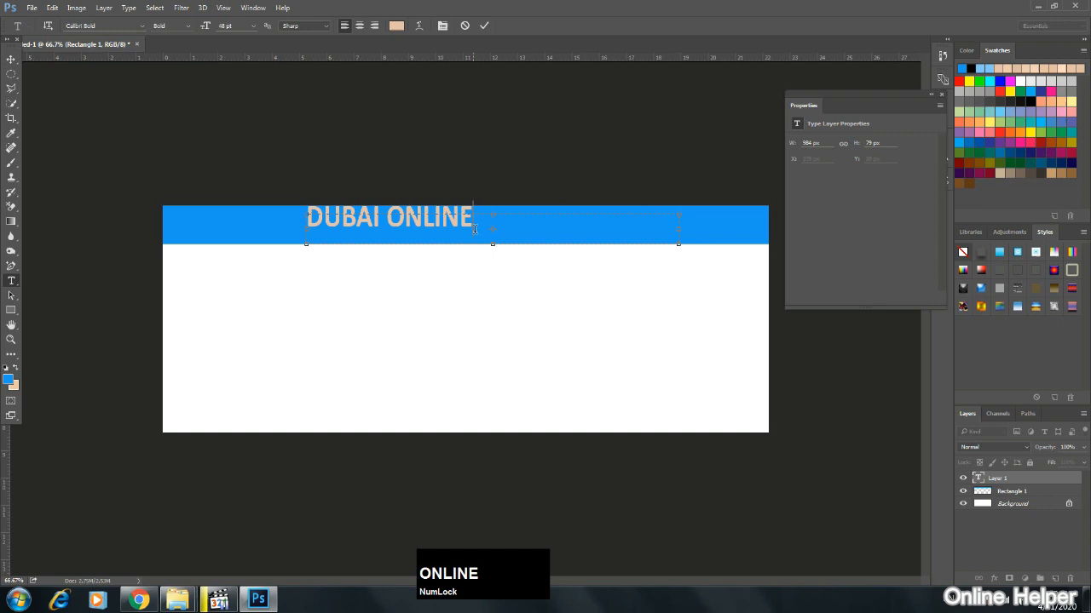
Change the colour of the "DUBAI ONLINE" text to white.
drag(474, 228, 362, 179)
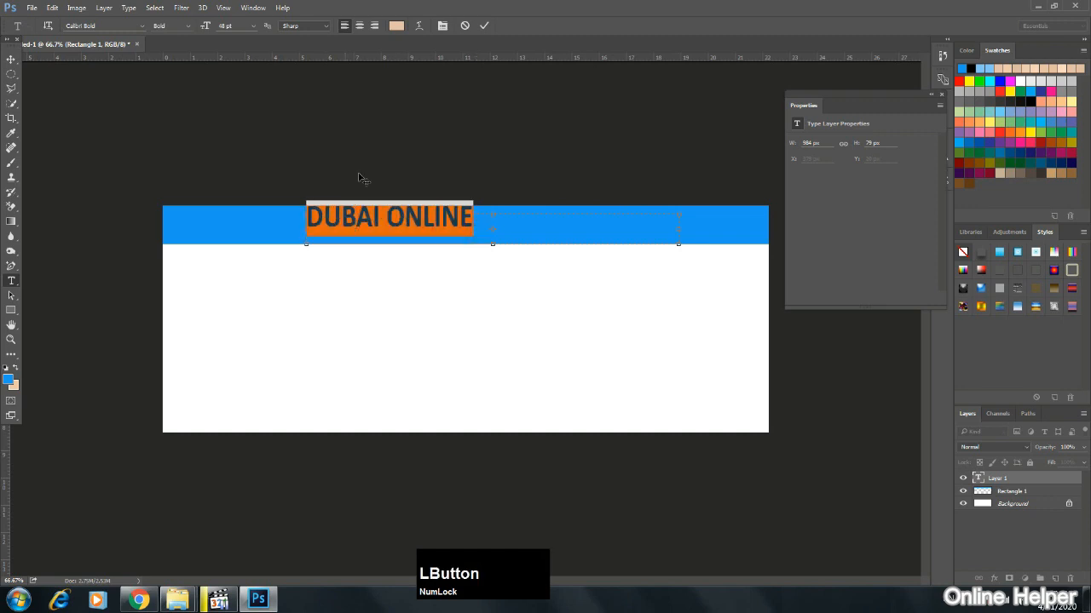
click(396, 25)
drag(432, 179, 398, 172)
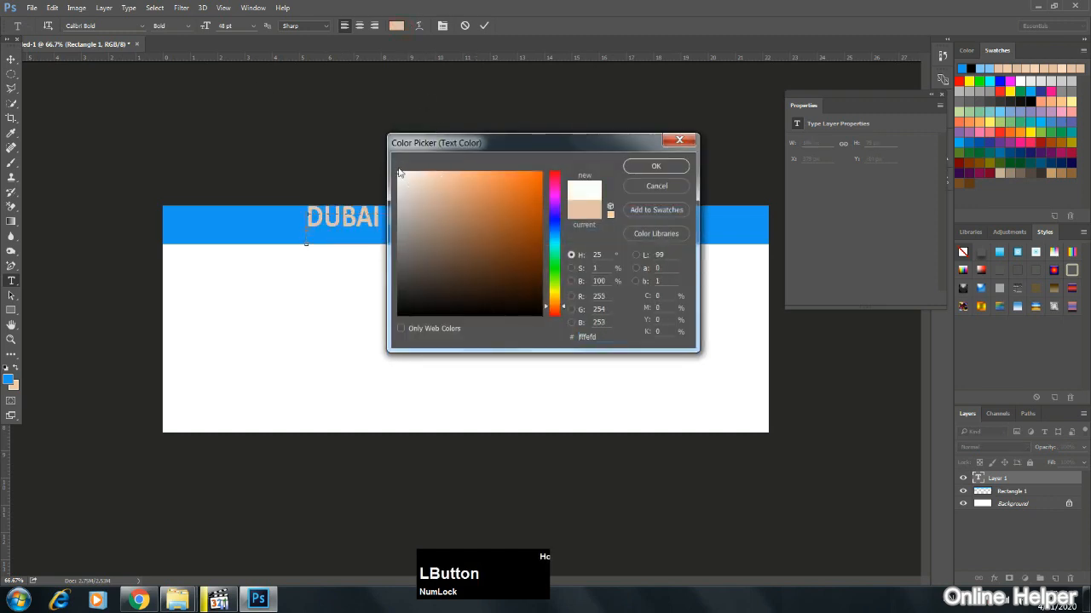
click(653, 167)
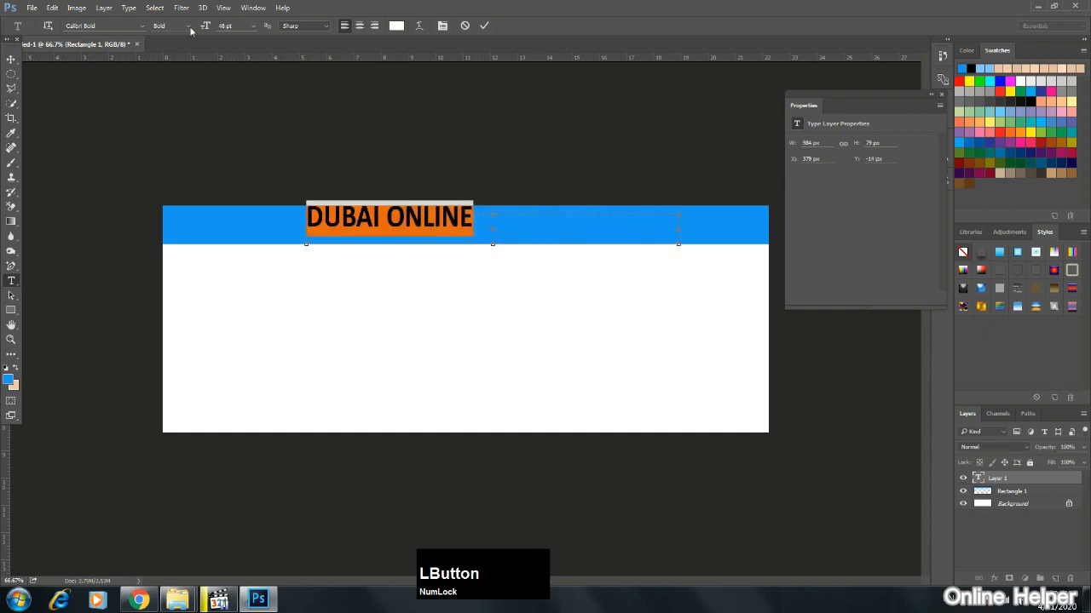
Set the "DUBAI ONLINE" text size to 24 pt and move it slightly down towards the banner's left end.
click(252, 25)
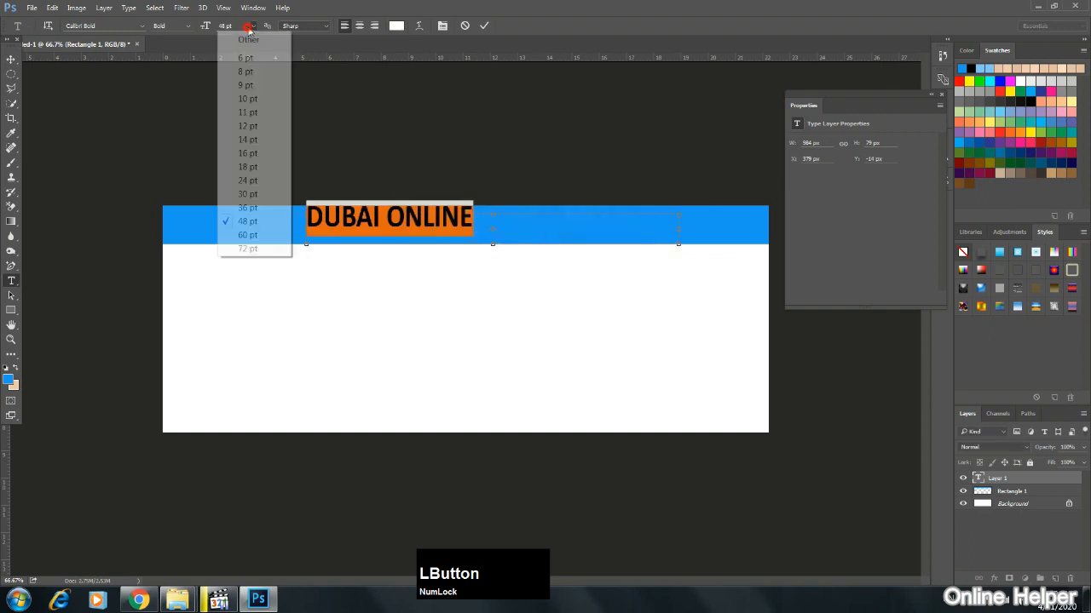
click(247, 180)
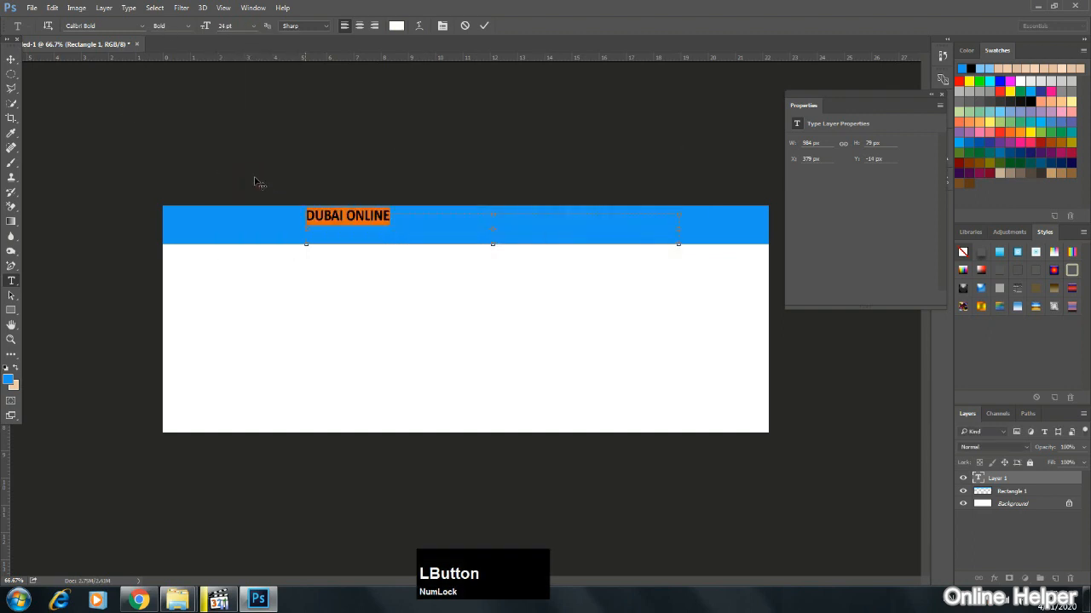
click(11, 59)
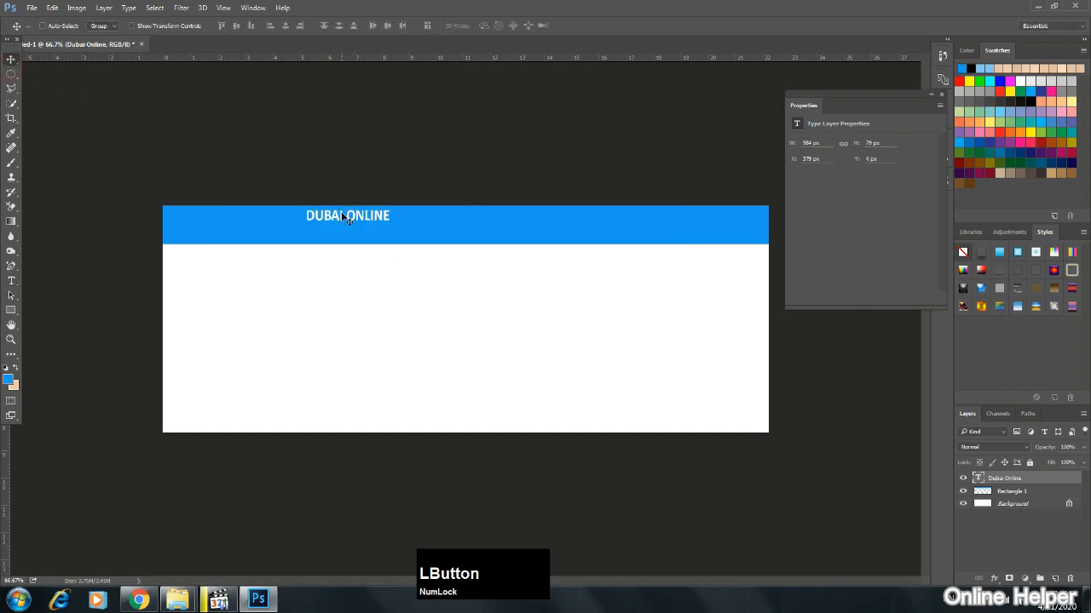
drag(341, 214, 271, 219)
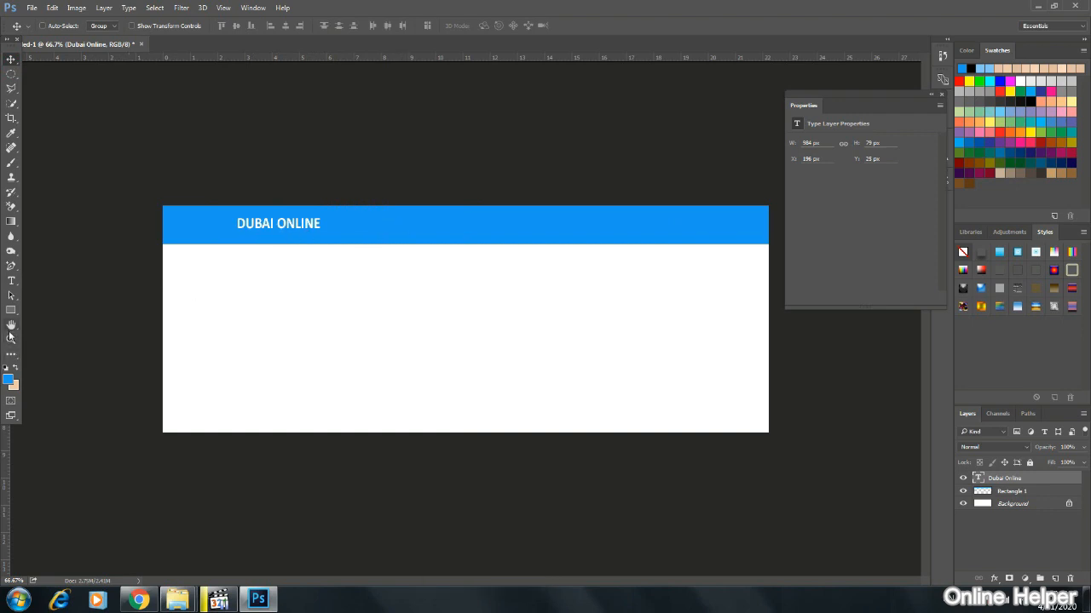
Draw an airplane custom shape about 109 px wide on the banner, just left of the "DUBAI ONLINE" text.
click(11, 310)
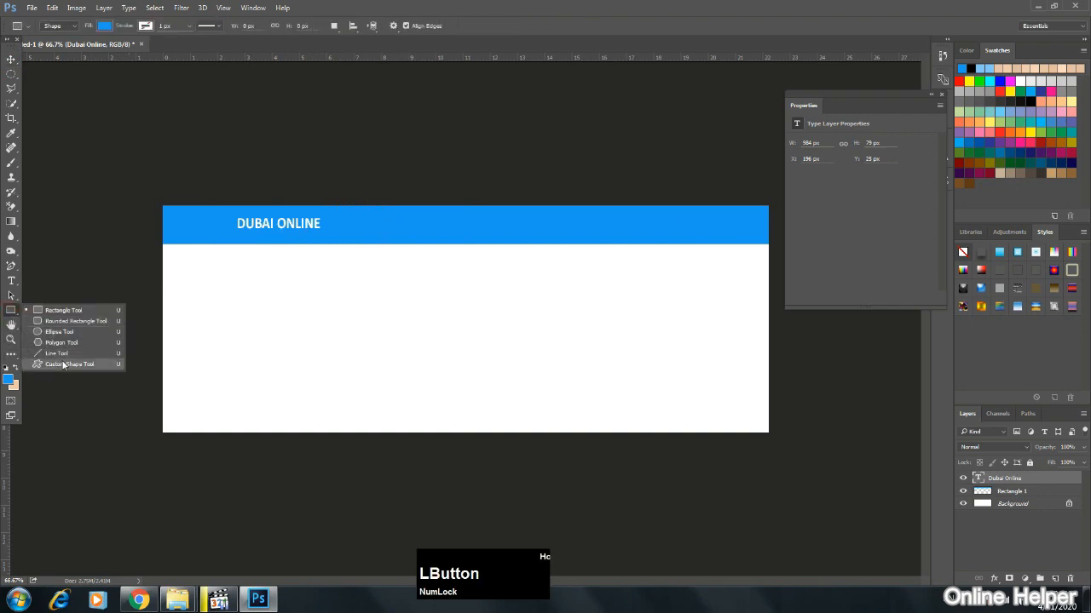
click(96, 363)
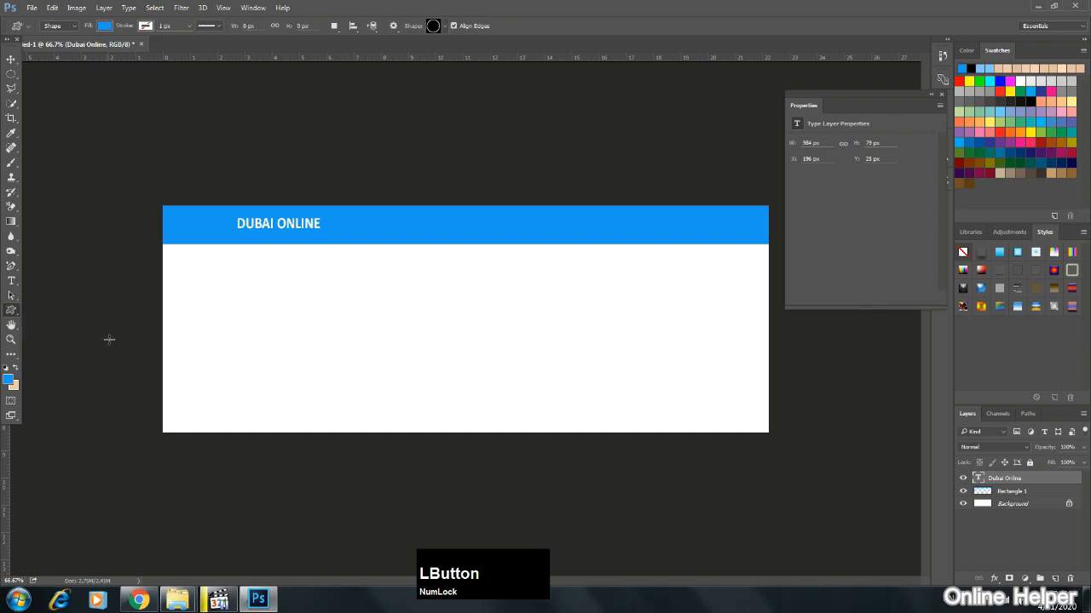
click(444, 26)
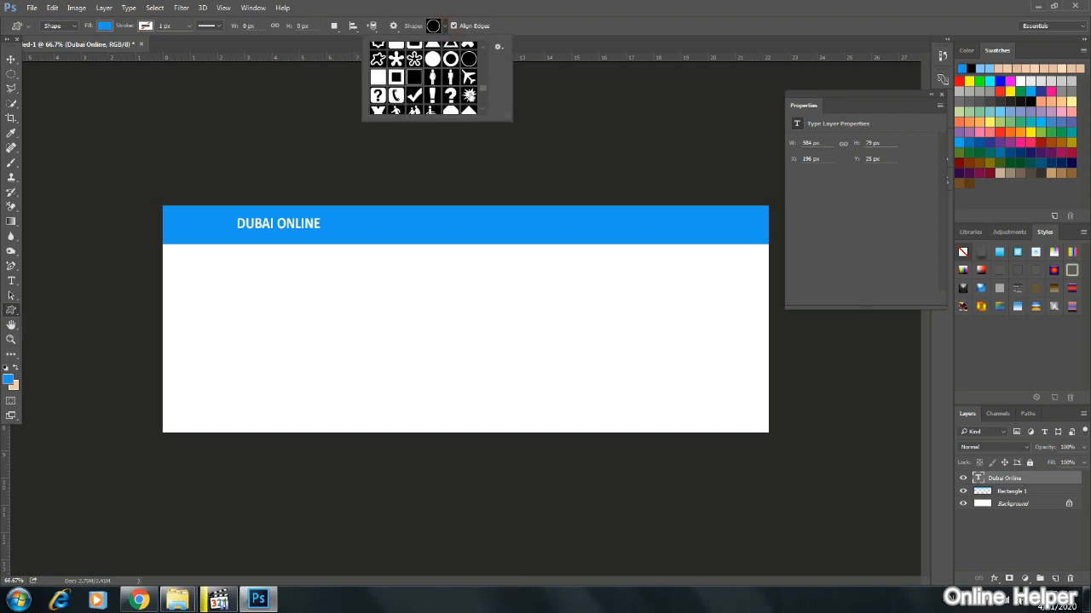
click(469, 77)
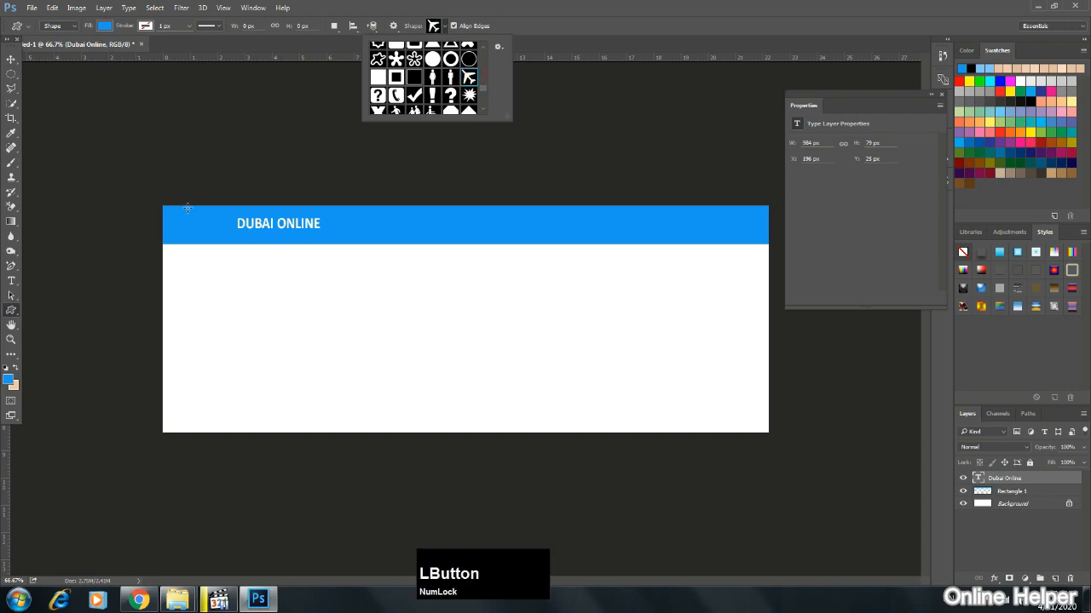
drag(188, 208, 228, 238)
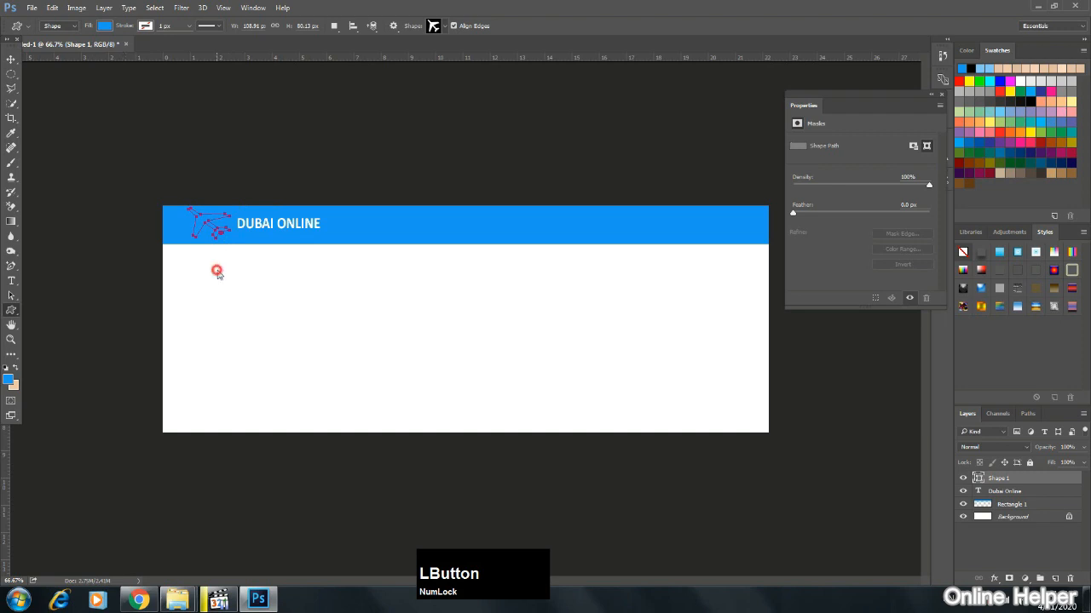
click(219, 273)
click(573, 248)
key(v)
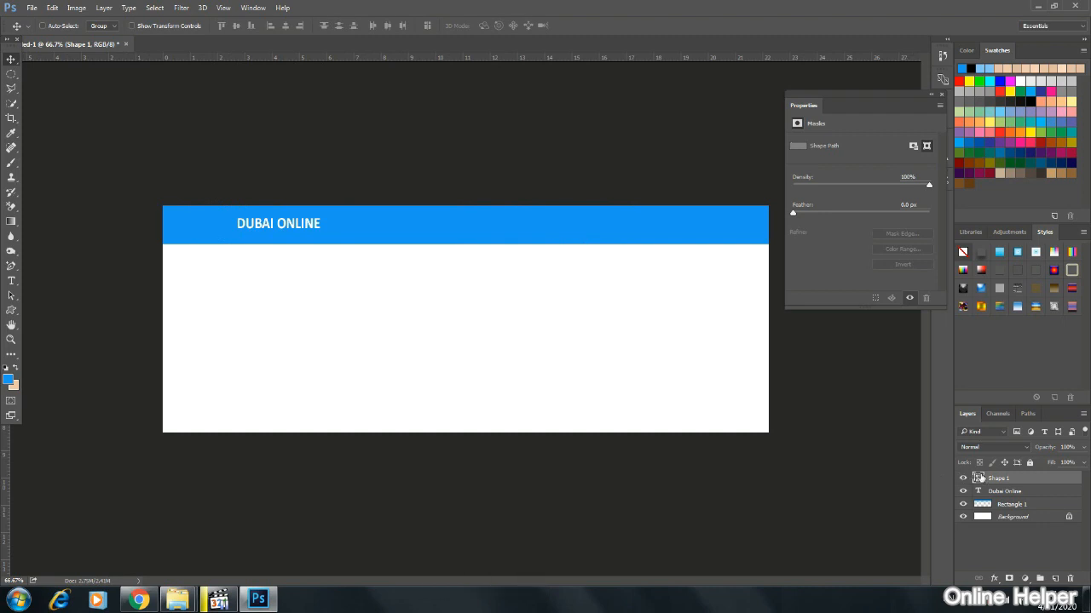
key(ctrl+bracketleft)
key(ctrl+bracketright)
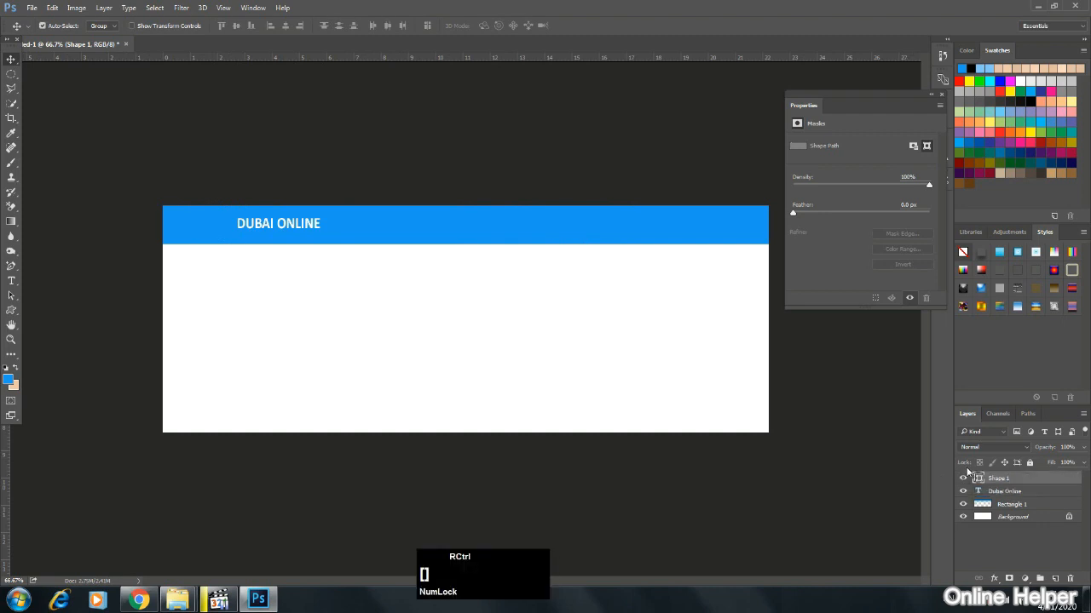
double_click(992, 482)
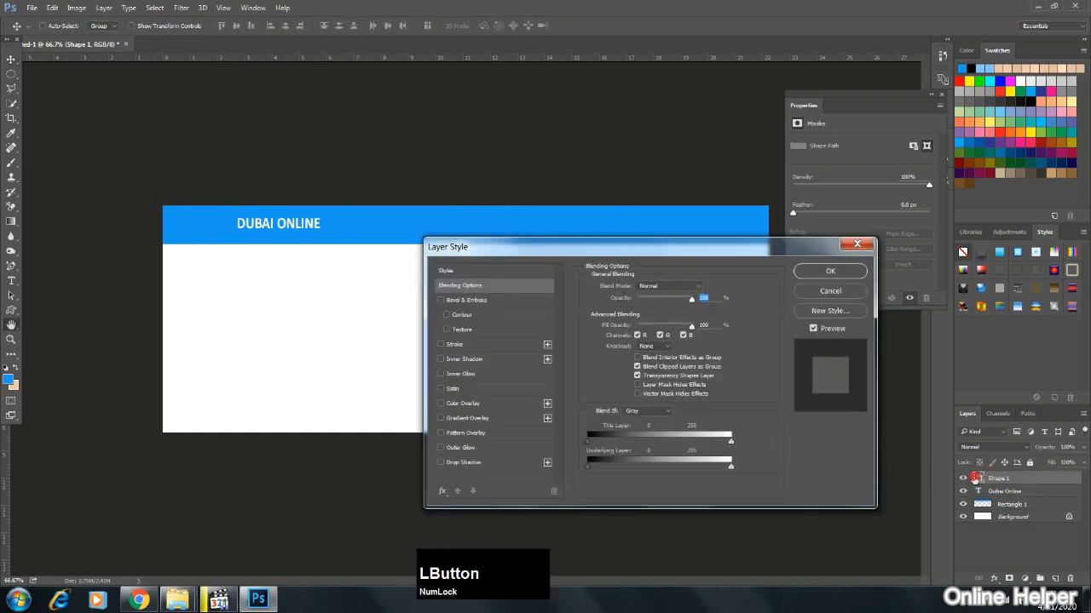
click(829, 291)
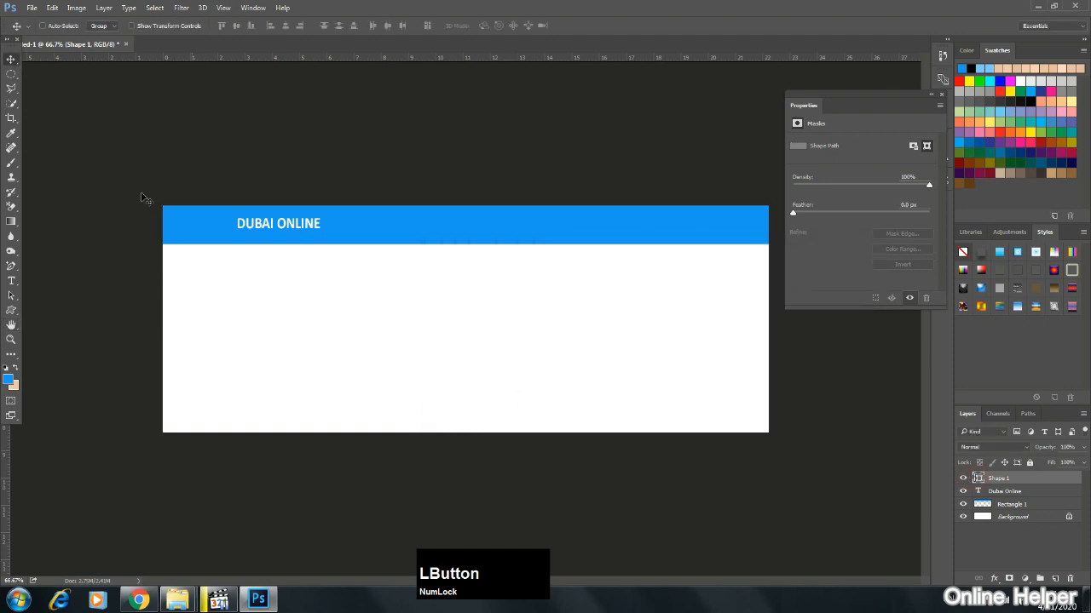
Set the foreground colour to white (#fefefe) with the Custom Shape tool active.
click(11, 312)
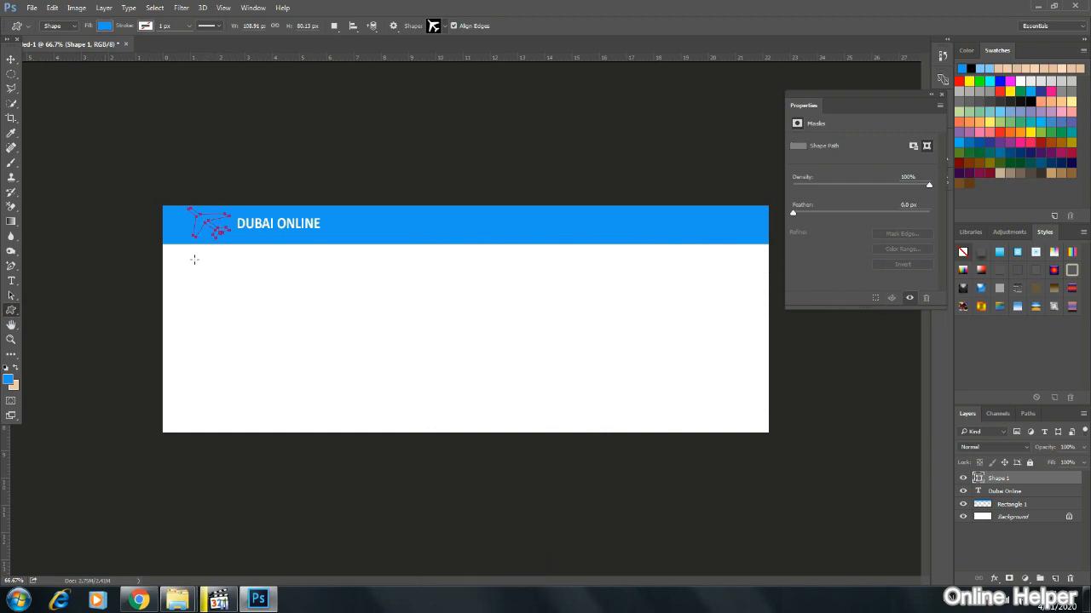
click(10, 380)
click(399, 173)
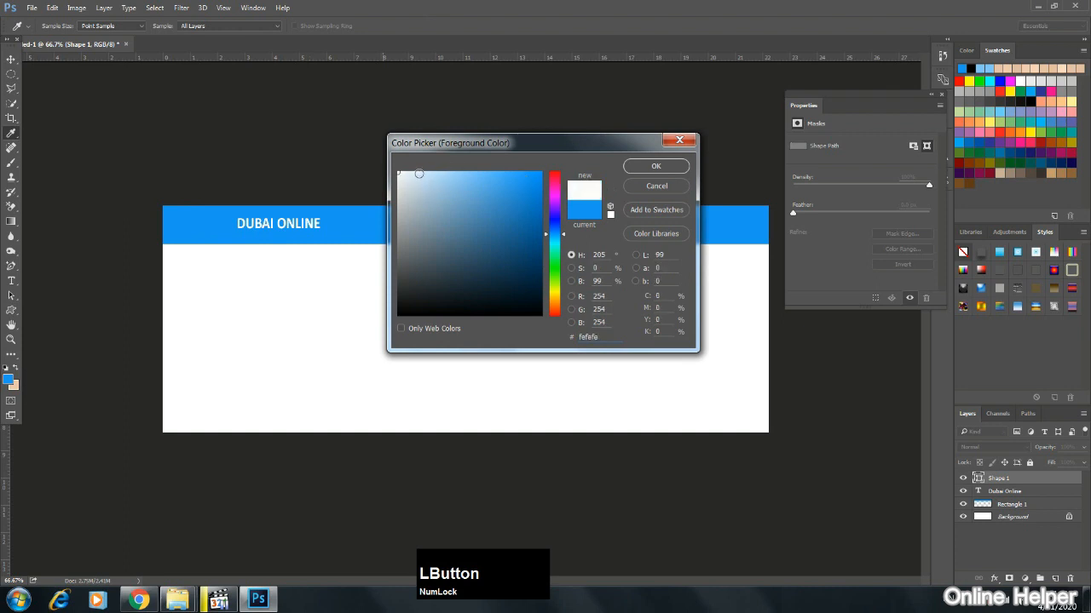
click(656, 166)
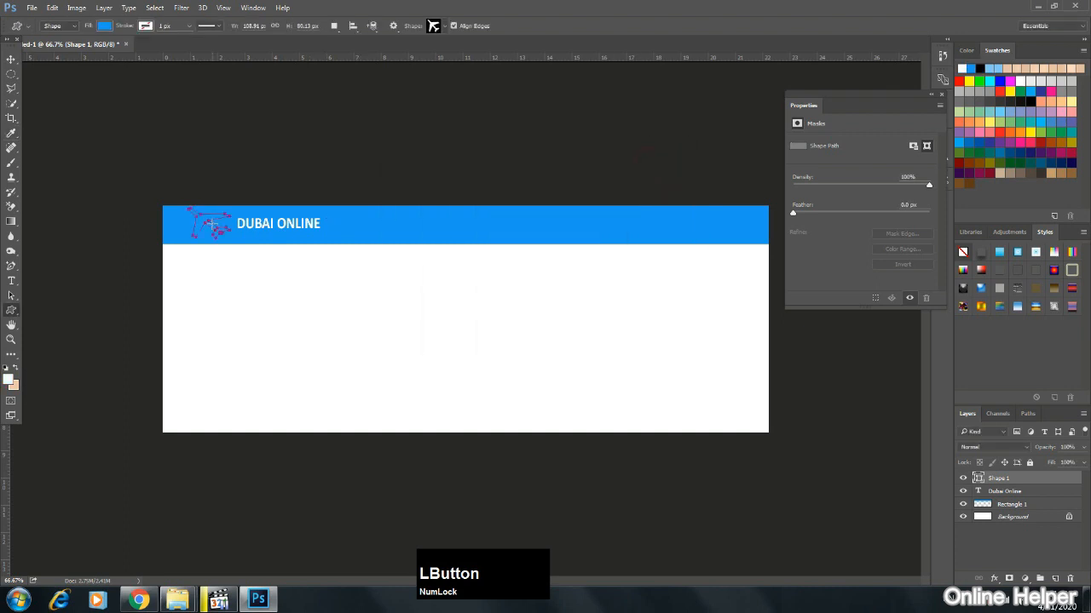
Rasterize the first airplane's shape layer and keep that layer selected.
right_click(207, 219)
right_click(197, 219)
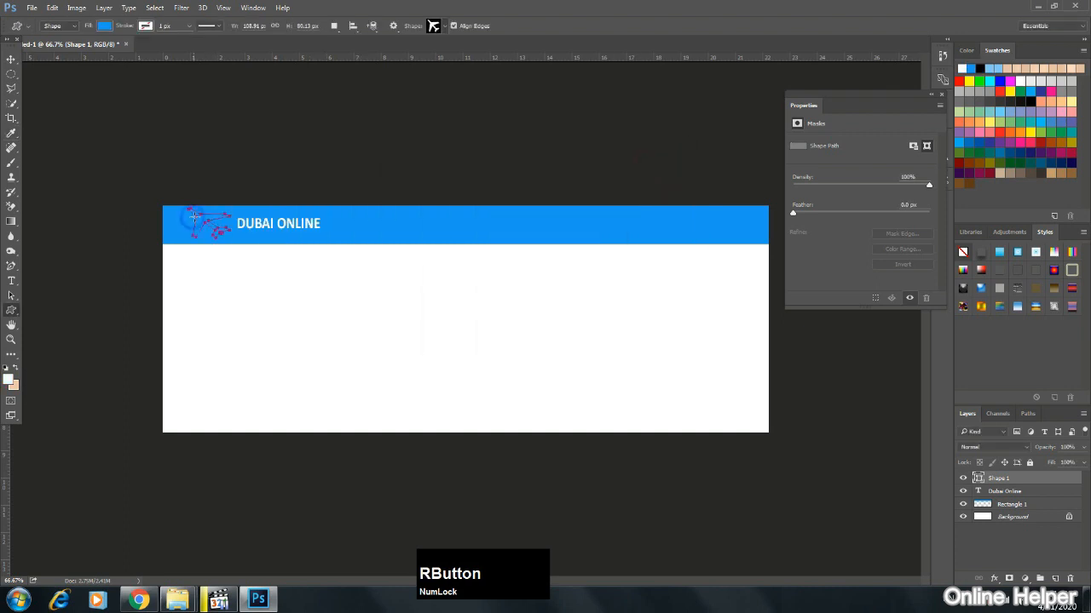
right_click(199, 223)
right_click(198, 220)
right_click(1012, 479)
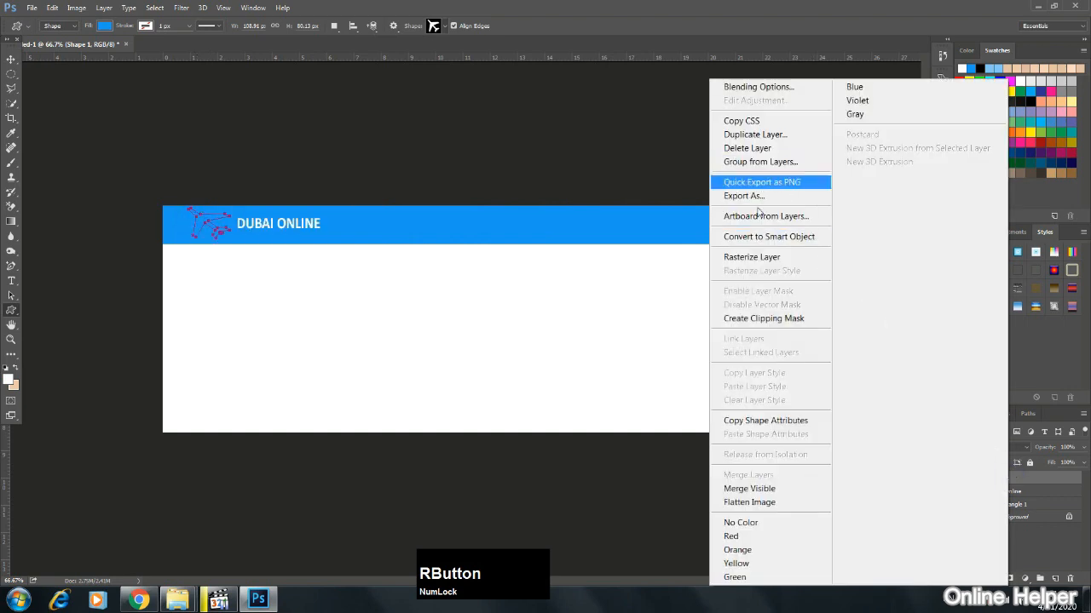
click(753, 256)
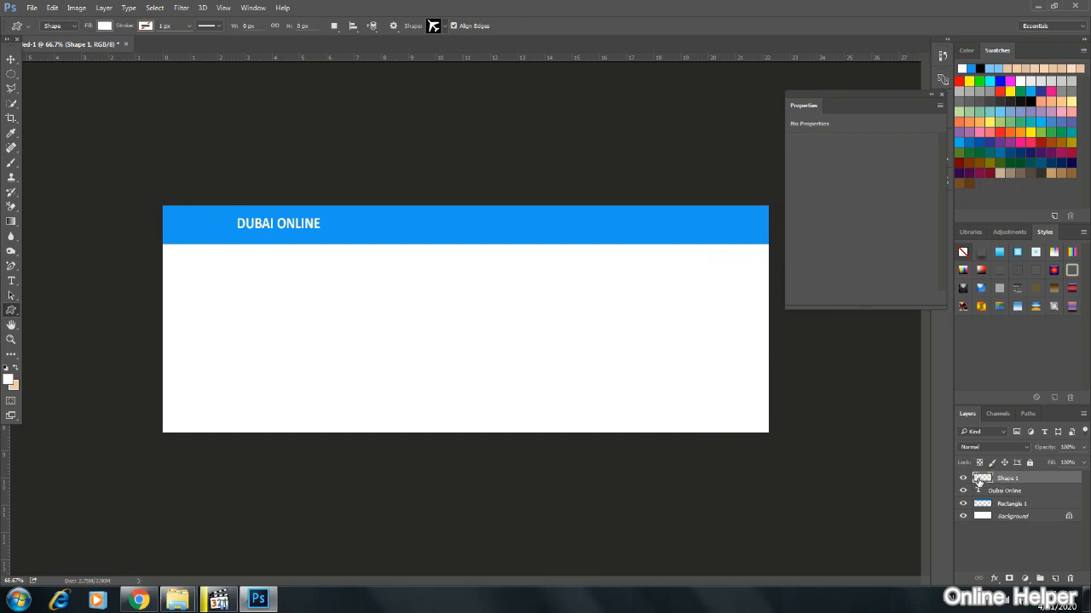
click(987, 492)
click(989, 483)
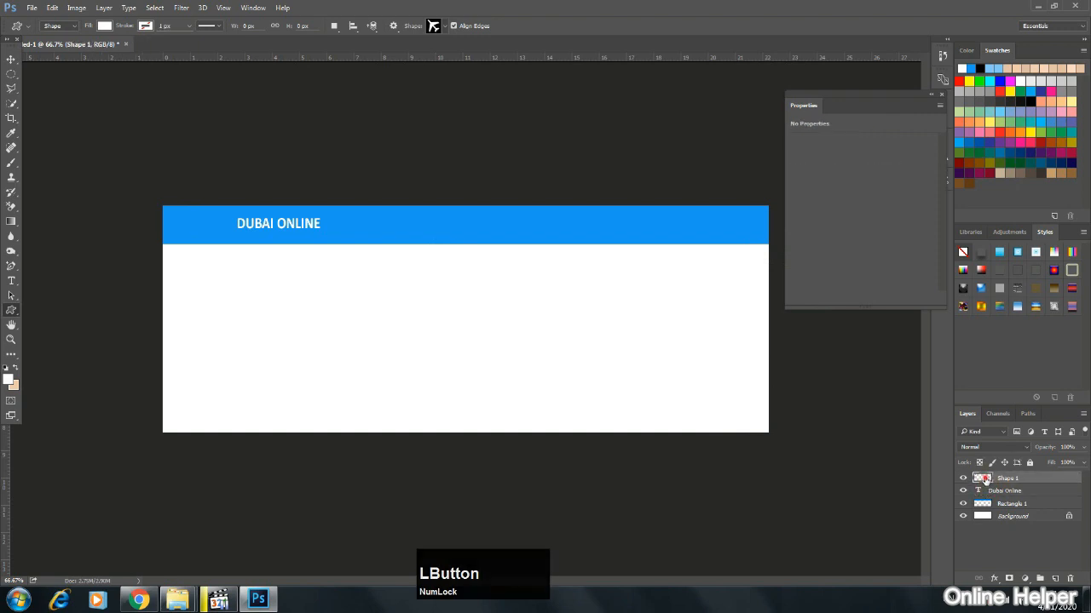
mouse_move(986, 483)
mouse_down()
mouse_move(991, 503)
mouse_move(1001, 477)
mouse_up()
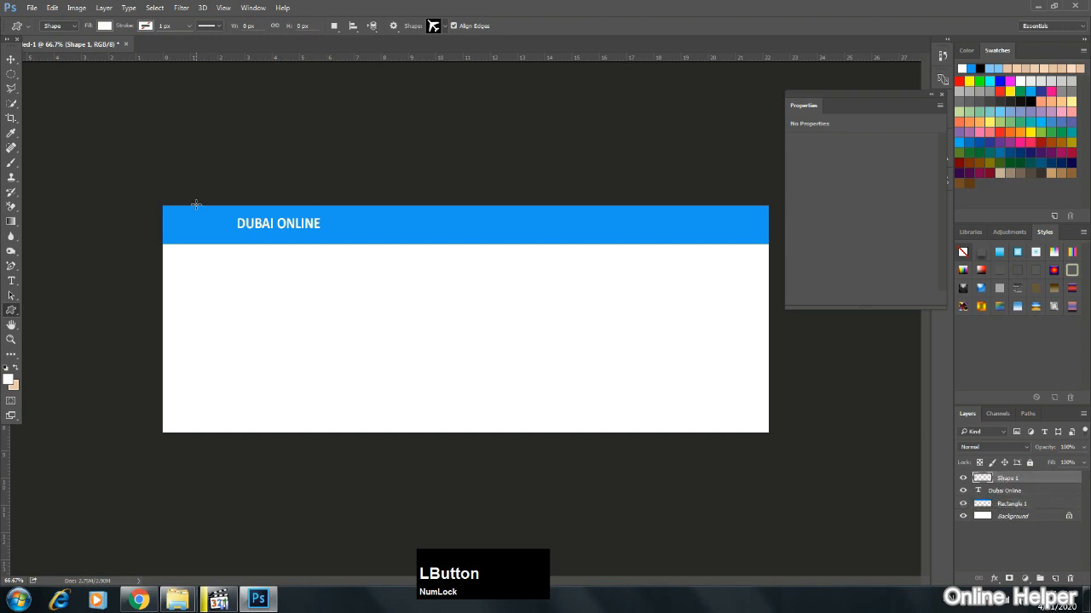
Draw a white airplane custom shape about 70 px wide beside "DUBAI ONLINE" and move it slightly closer to the text.
drag(196, 205, 222, 231)
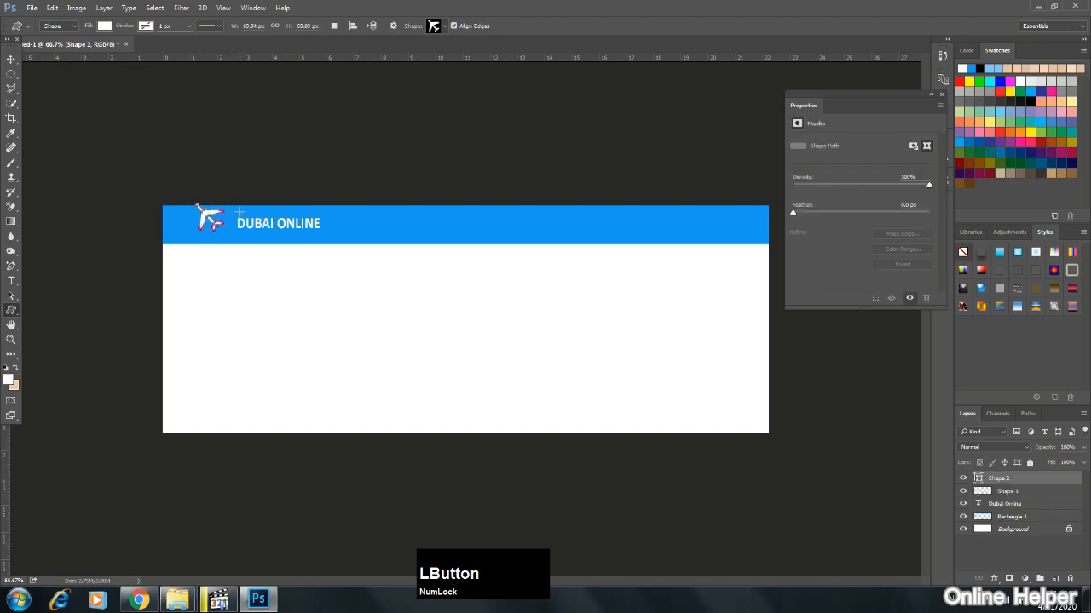
click(11, 59)
drag(210, 219, 217, 226)
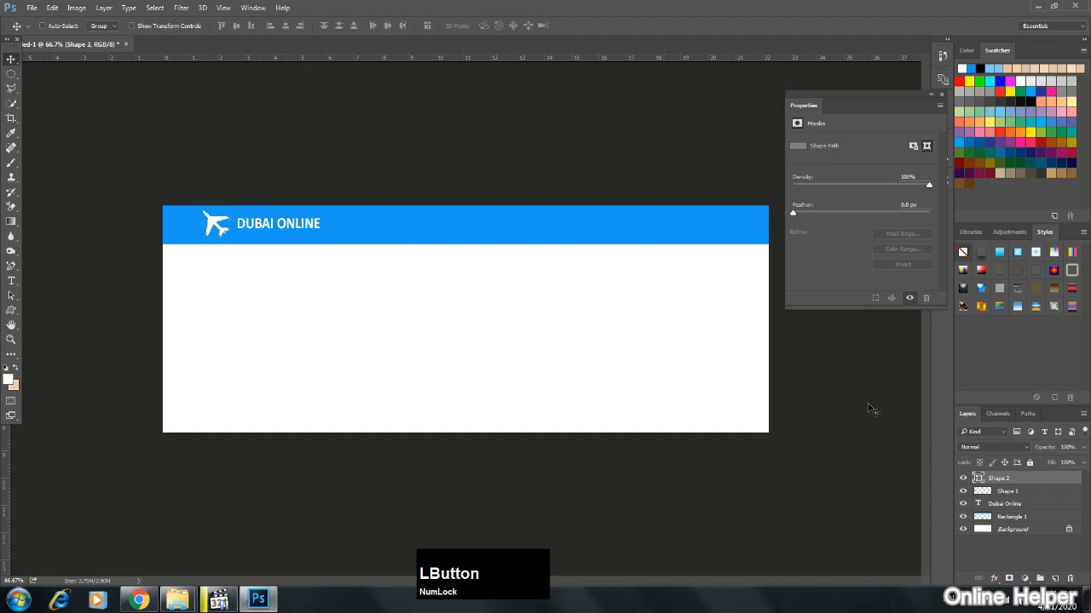
Delete the rasterized Shape 1 layer that holds the first airplane.
click(1018, 491)
key(Delete)
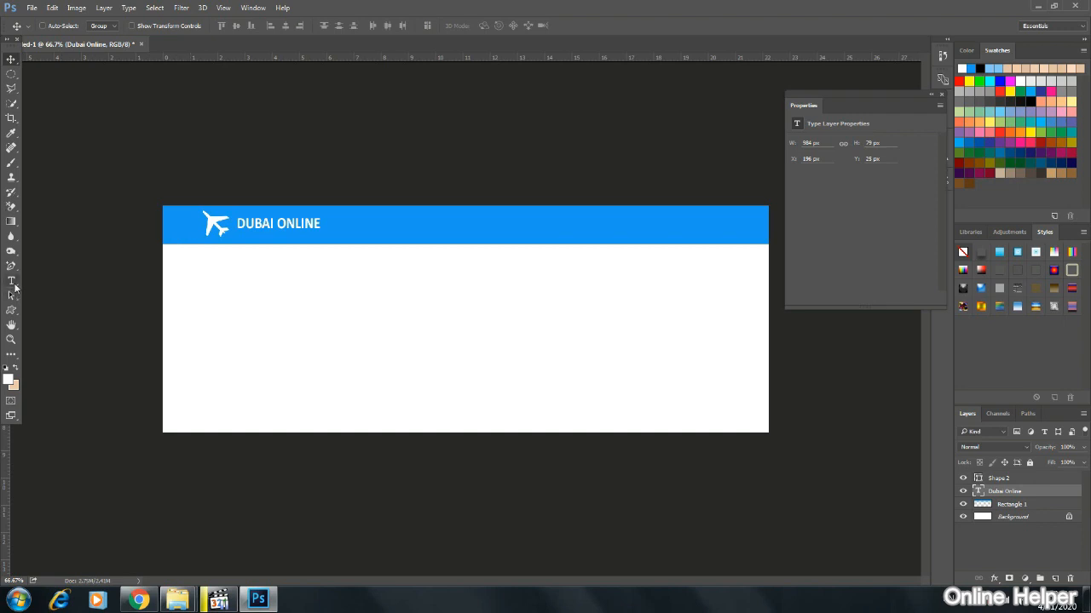
key(End)
click(11, 324)
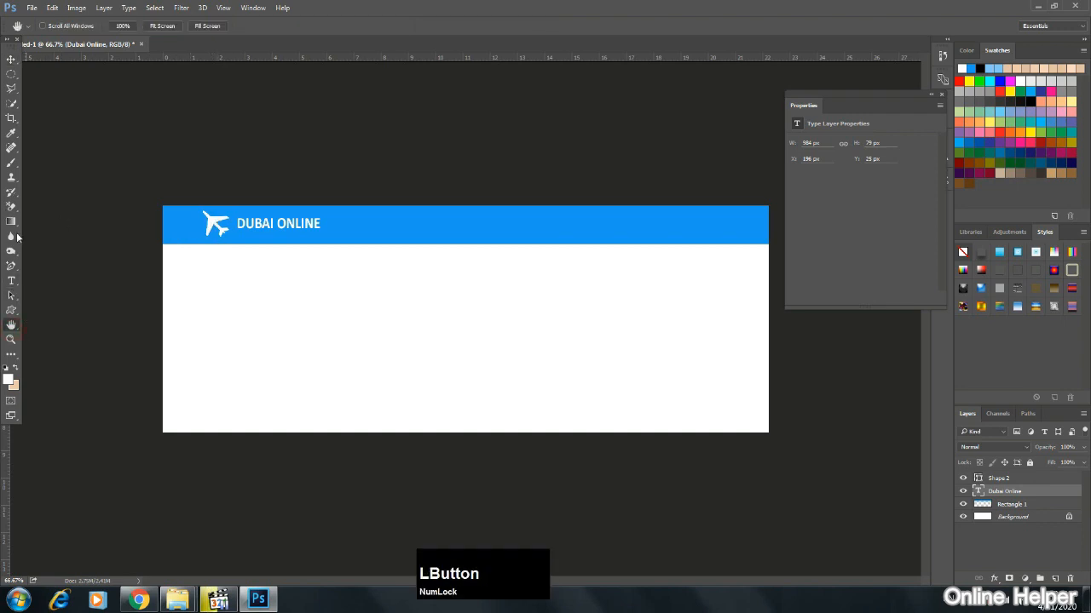
Select the white airplane with the Move tool and nudge it slightly towards the "DUBAI ONLINE" title.
click(11, 59)
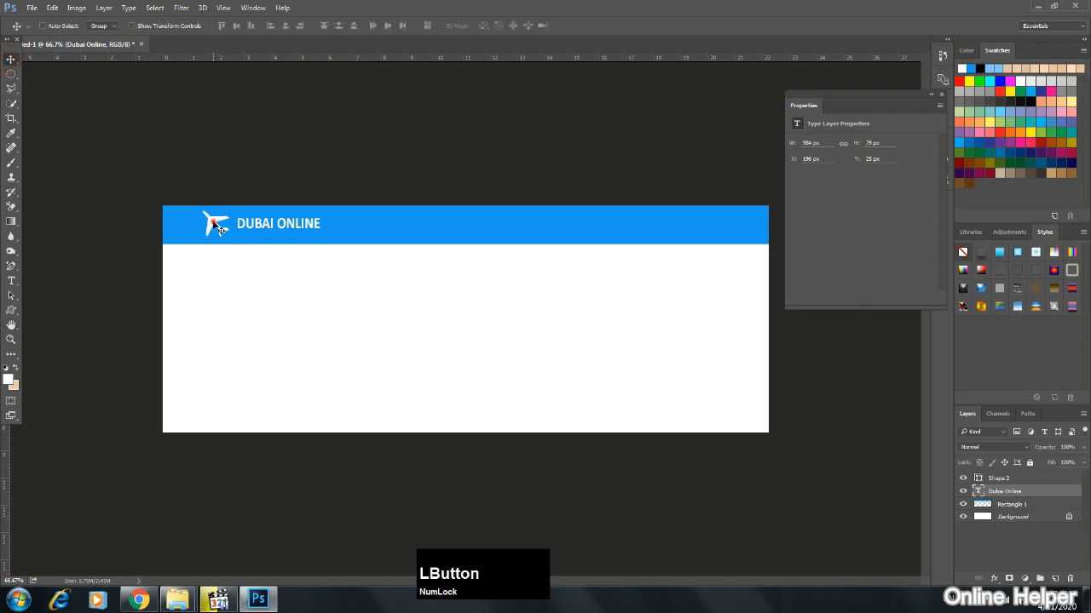
drag(215, 223, 215, 224)
right_click(215, 224)
click(218, 226)
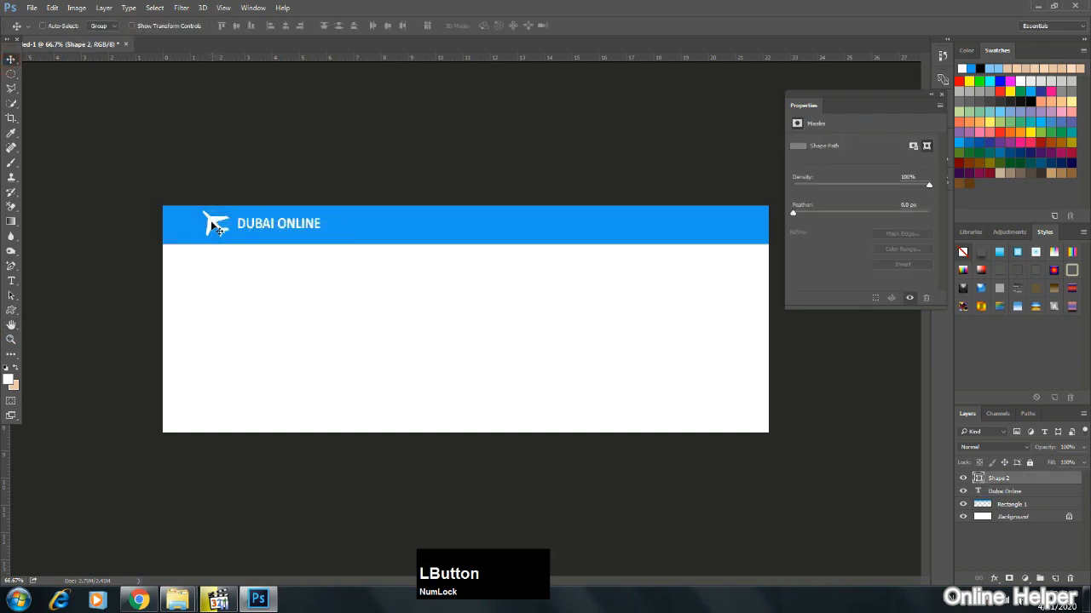
drag(215, 225, 218, 223)
Create a text box about 825 × 60 px on the banner beside the title, containing "HOME" and "SERVICES" separated by a wide gap.
click(11, 282)
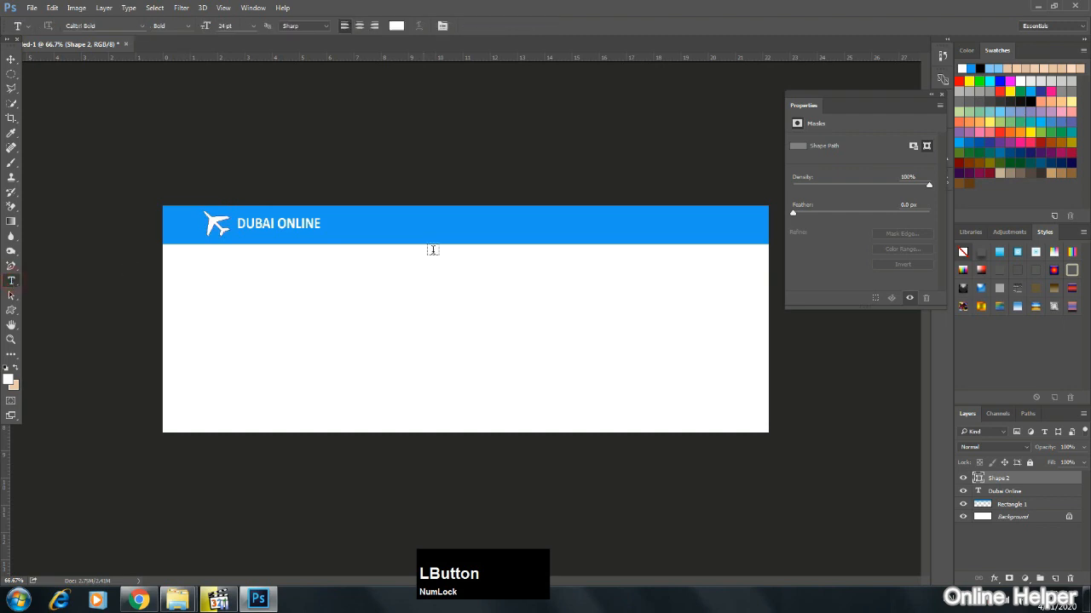
drag(376, 220, 665, 239)
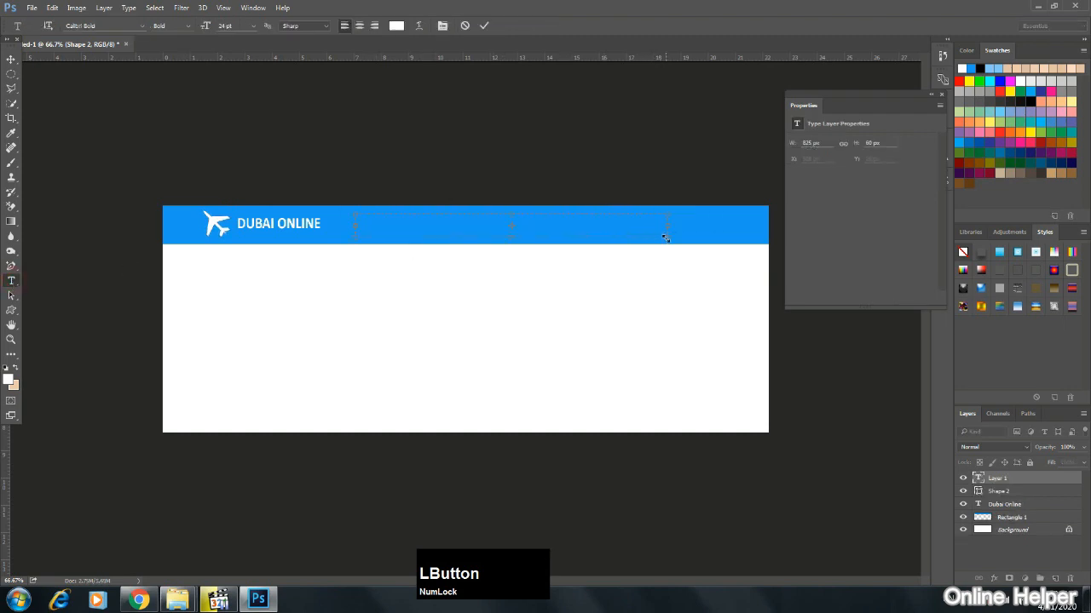
text(HOME )
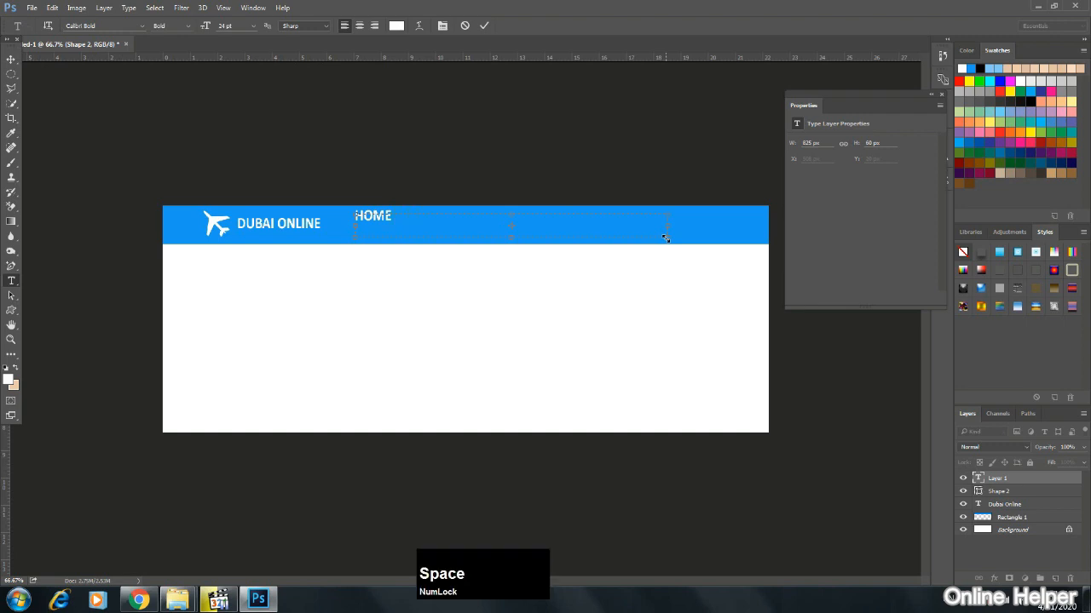
text(         SERVI)
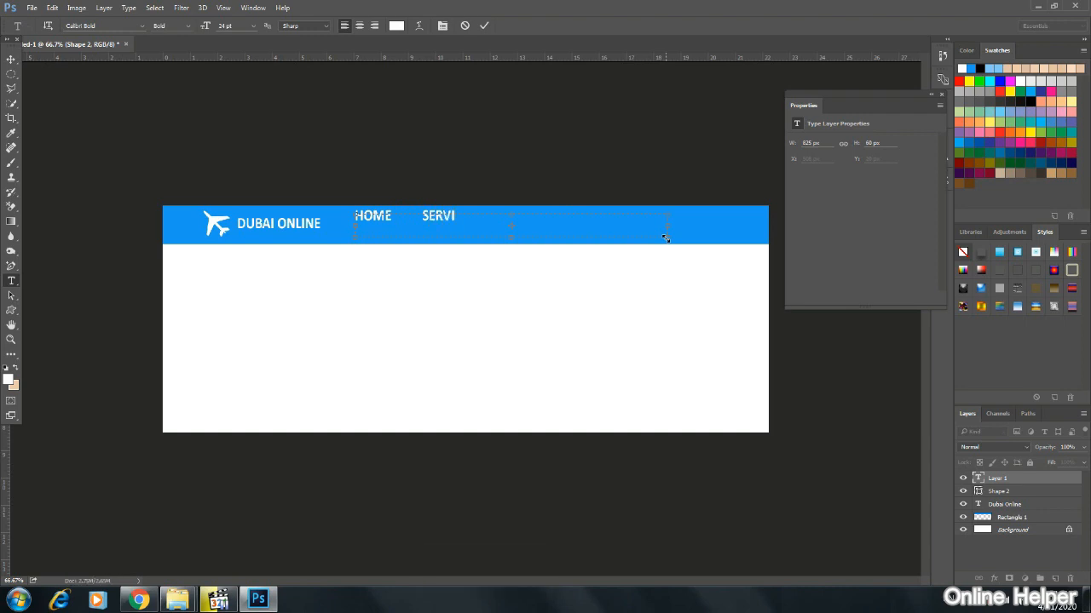
key(End)
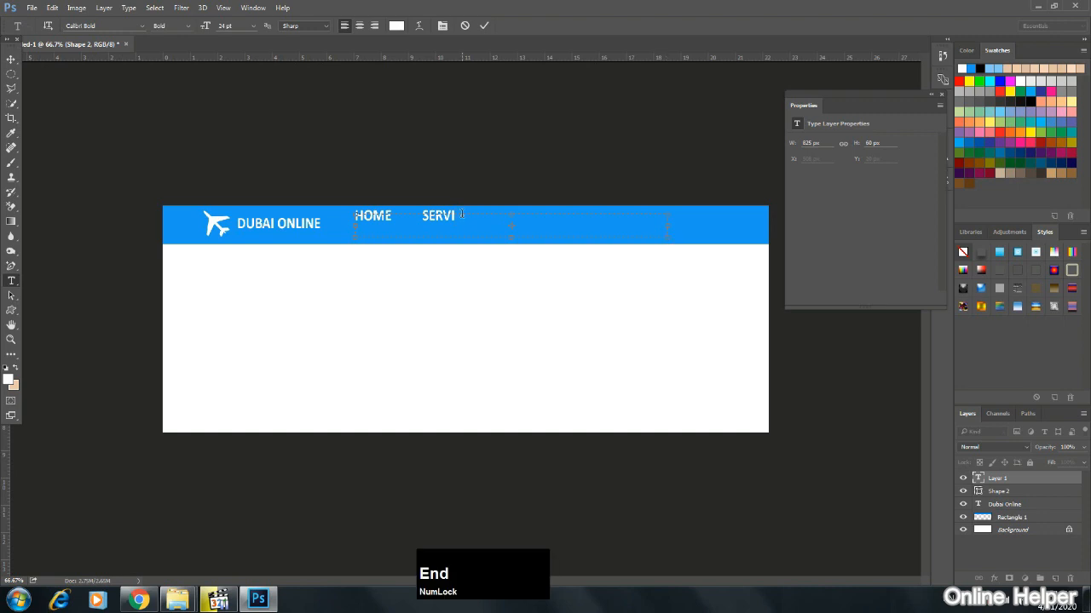
text(CES)
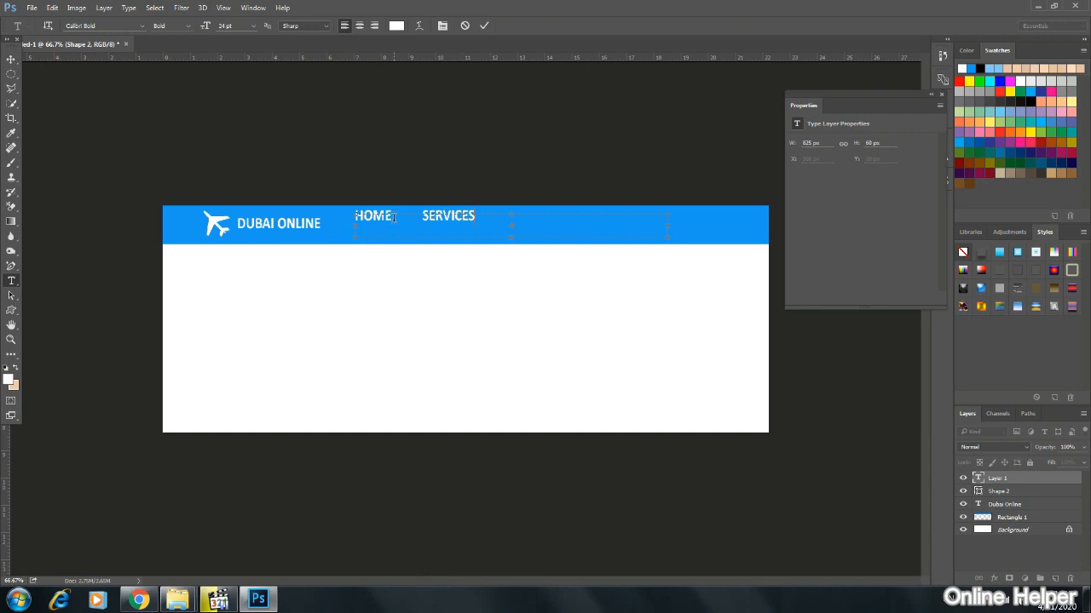
Copy the gap between HOME and SERVICES and insert it after SERVICES in the menu text.
drag(393, 218, 428, 220)
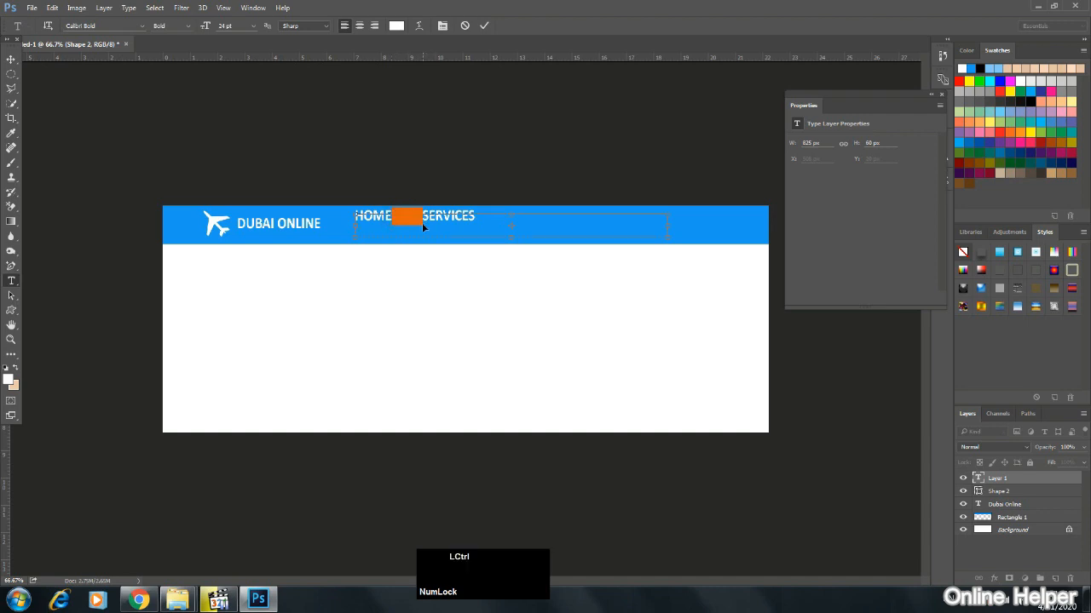
key(ctrl+c)
click(485, 216)
text(P)
key(BackSpace)
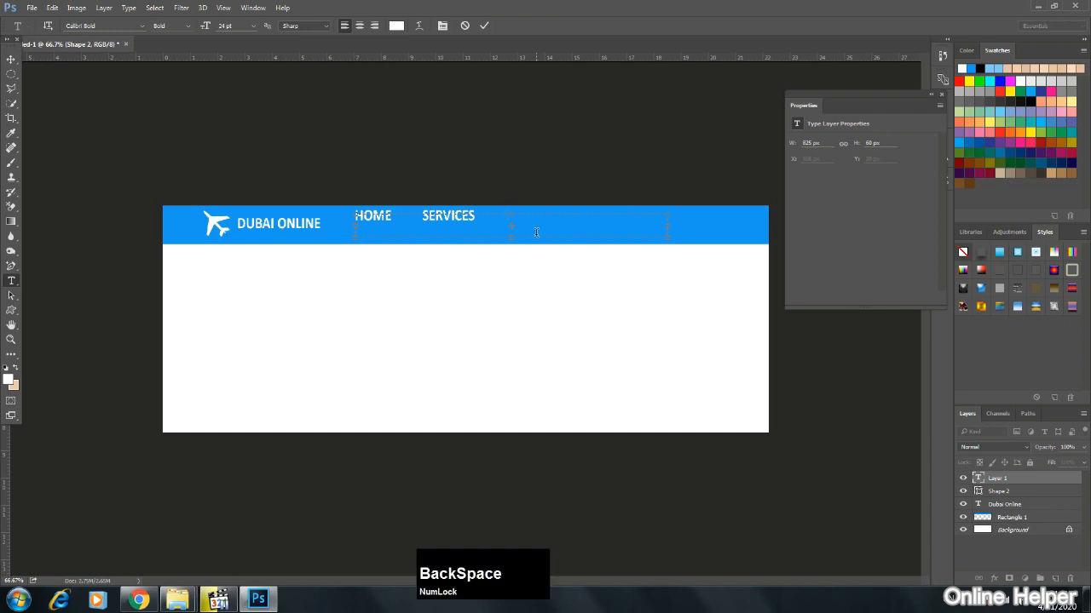
Continue the menu text after SERVICES with "PACKAGE HOTLES ABOUT US".
text(PA)
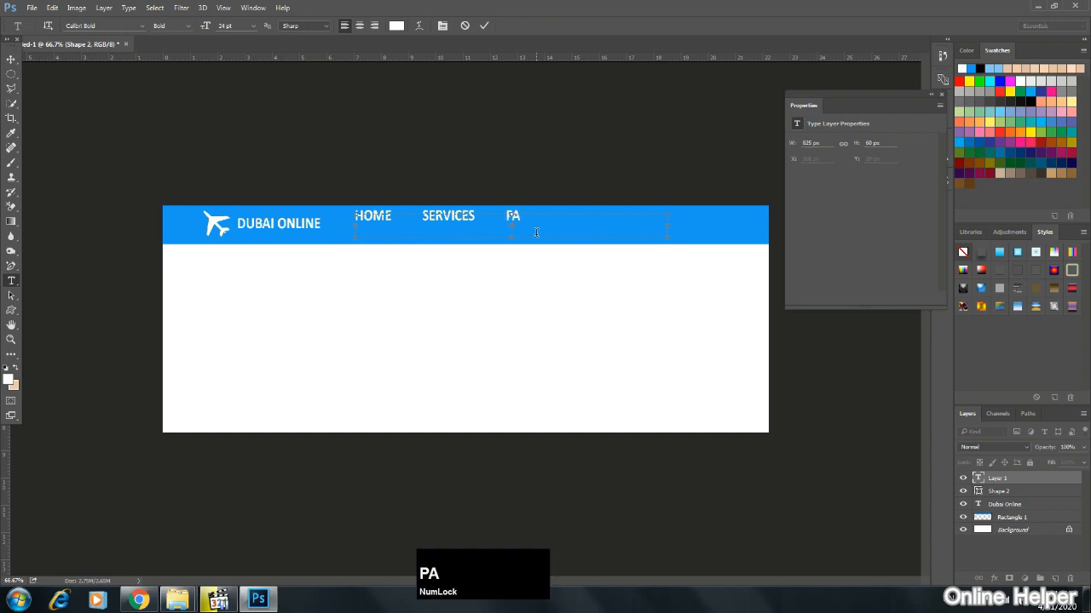
text(C)
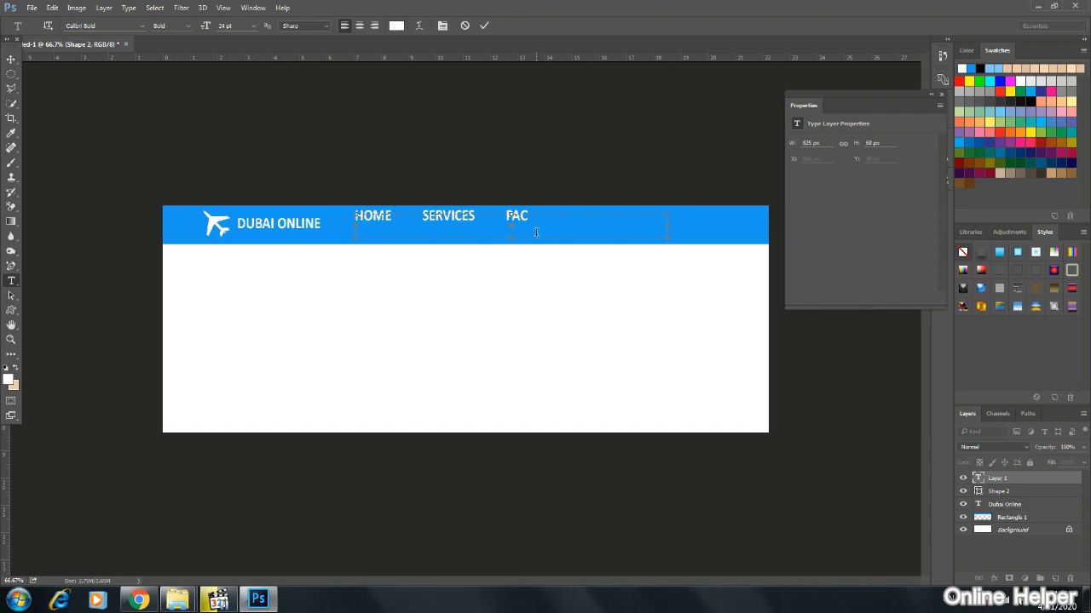
text(KGE)
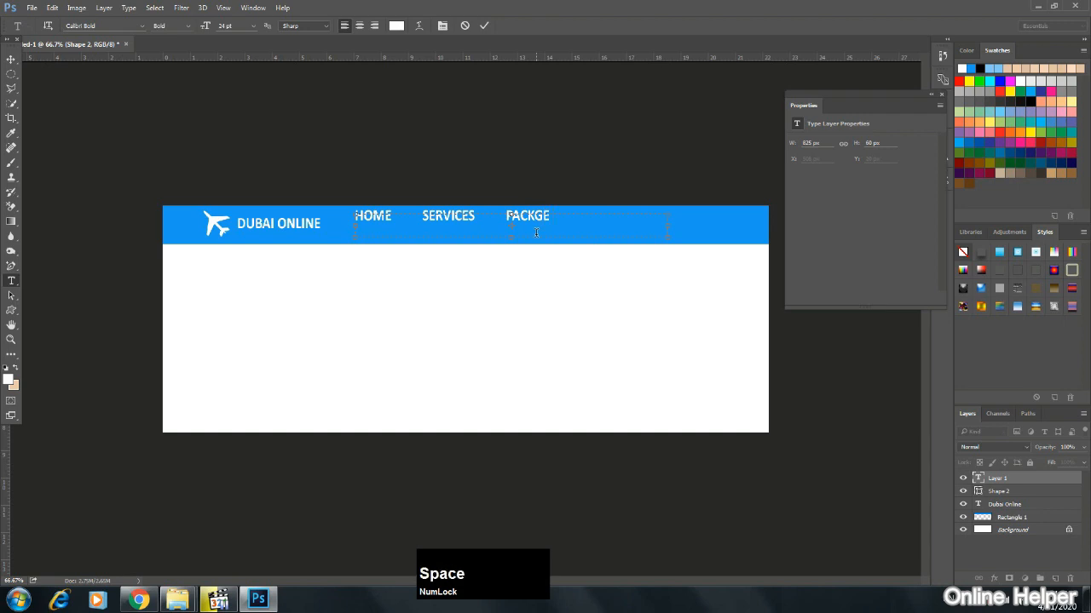
key(BackSpace)
key(BackSpace)
key(BackSpace)
text(AGE HOT)
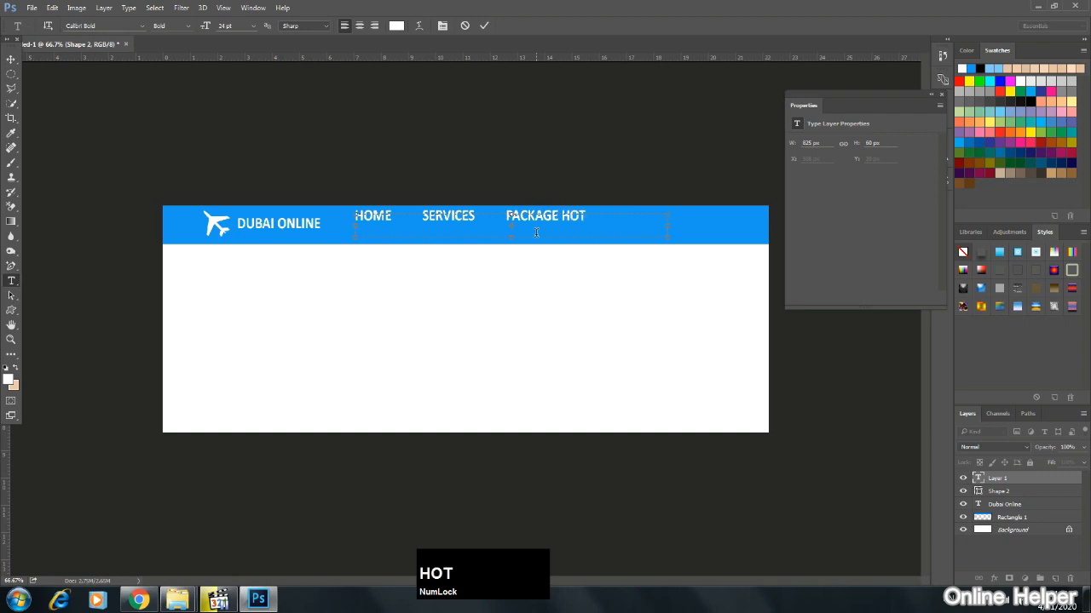
text(LES ABOU)
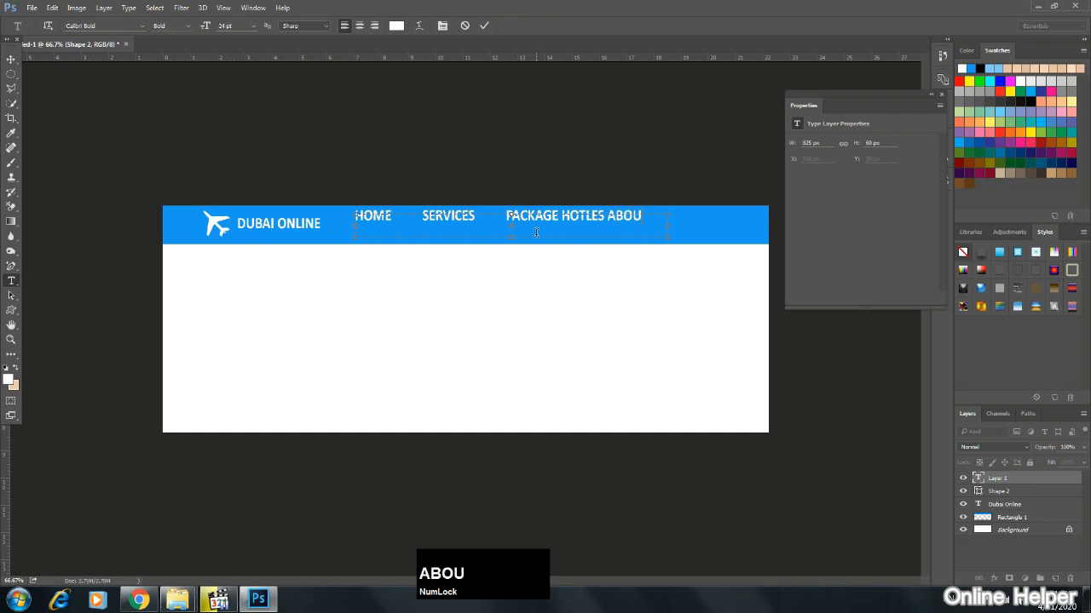
text(T US)
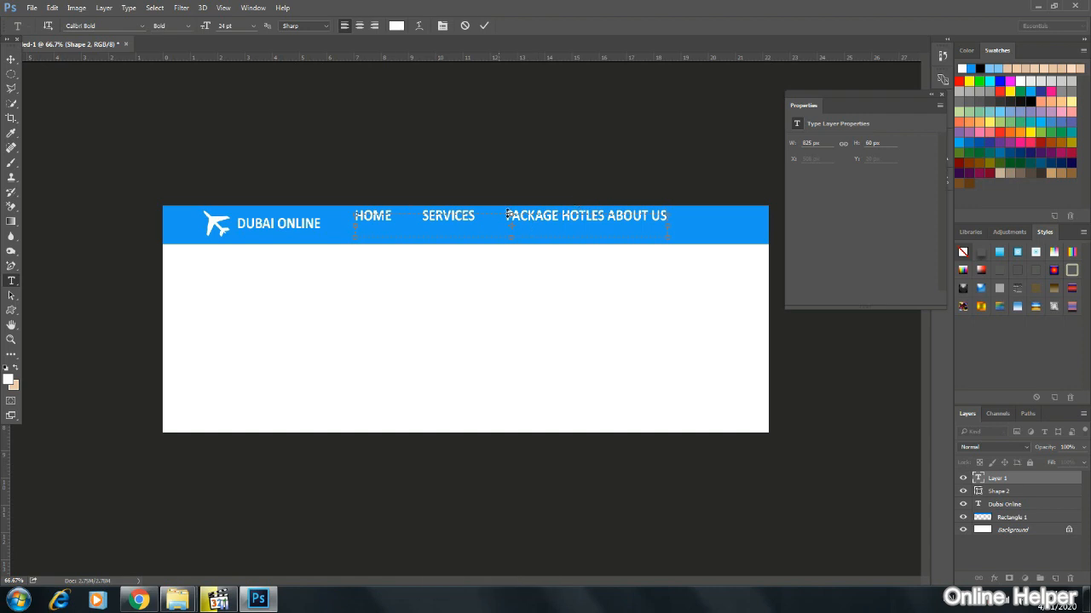
Insert the copied gap between PACKAGE and HOTLES, trim one space, and move the menu text slightly down and to the right.
click(558, 216)
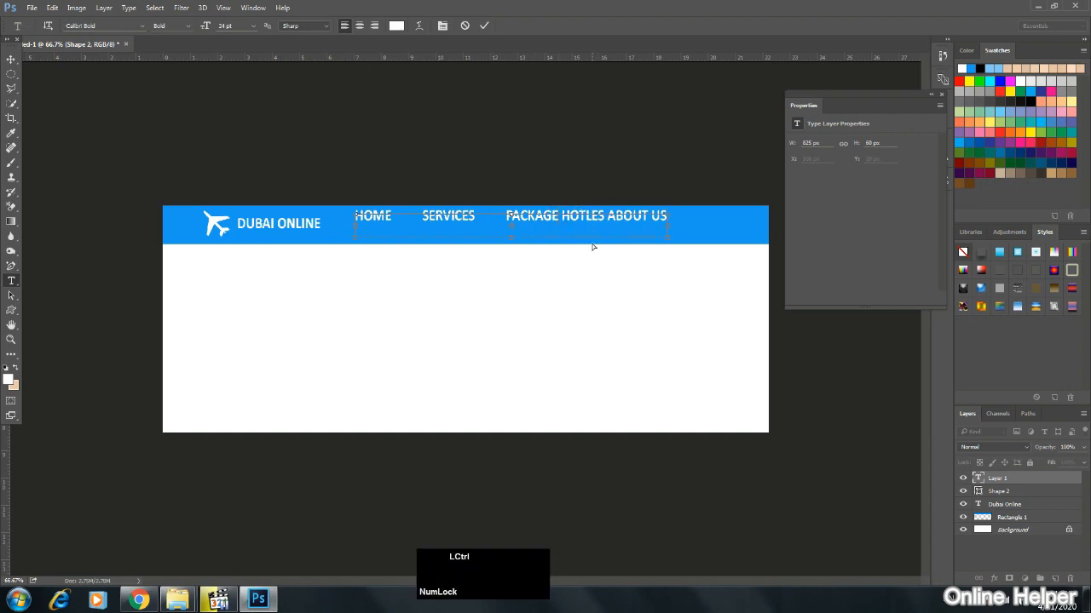
key(ctrl+v)
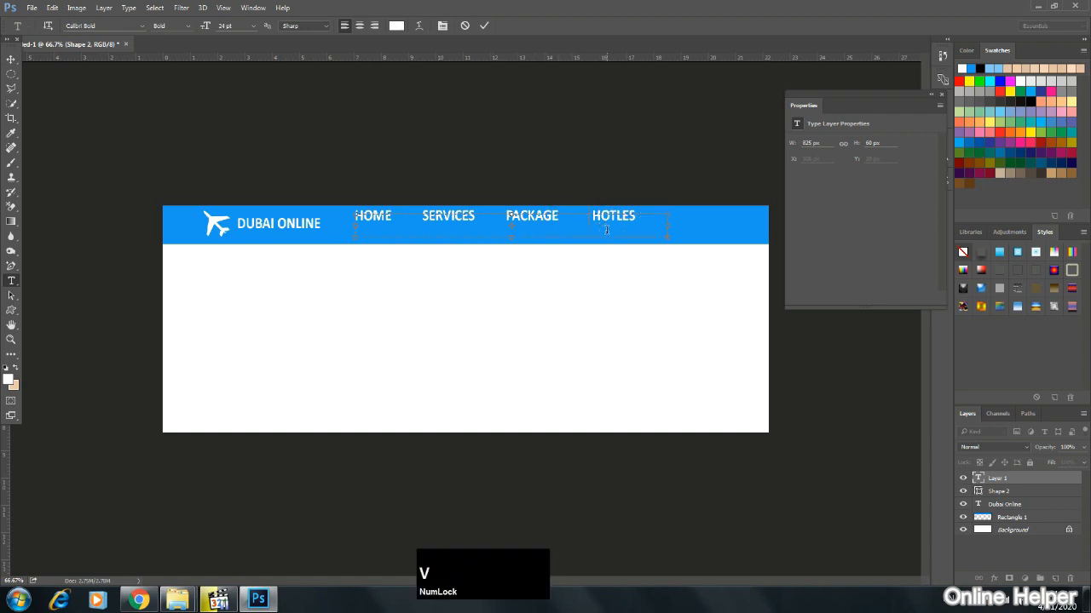
key(BackSpace)
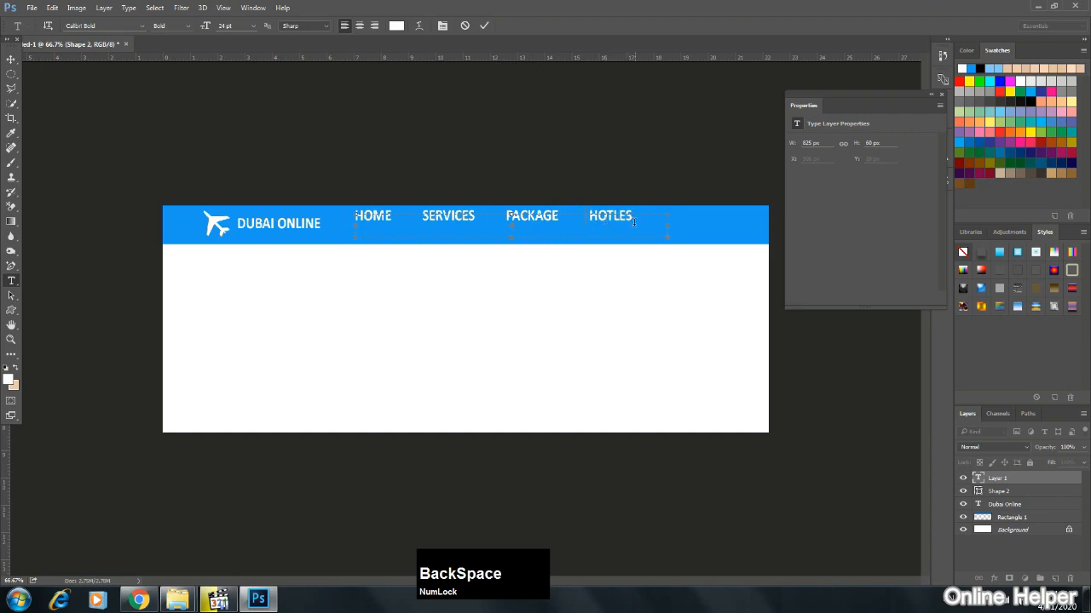
click(11, 59)
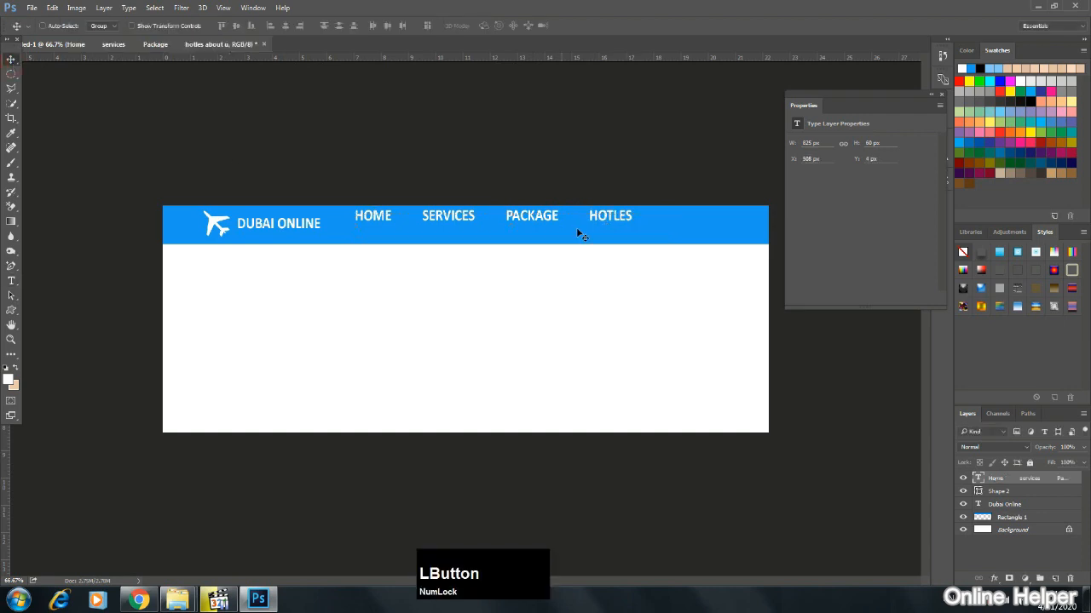
mouse_move(562, 225)
mouse_down()
mouse_move(495, 226)
mouse_move(588, 224)
mouse_move(579, 227)
mouse_up()
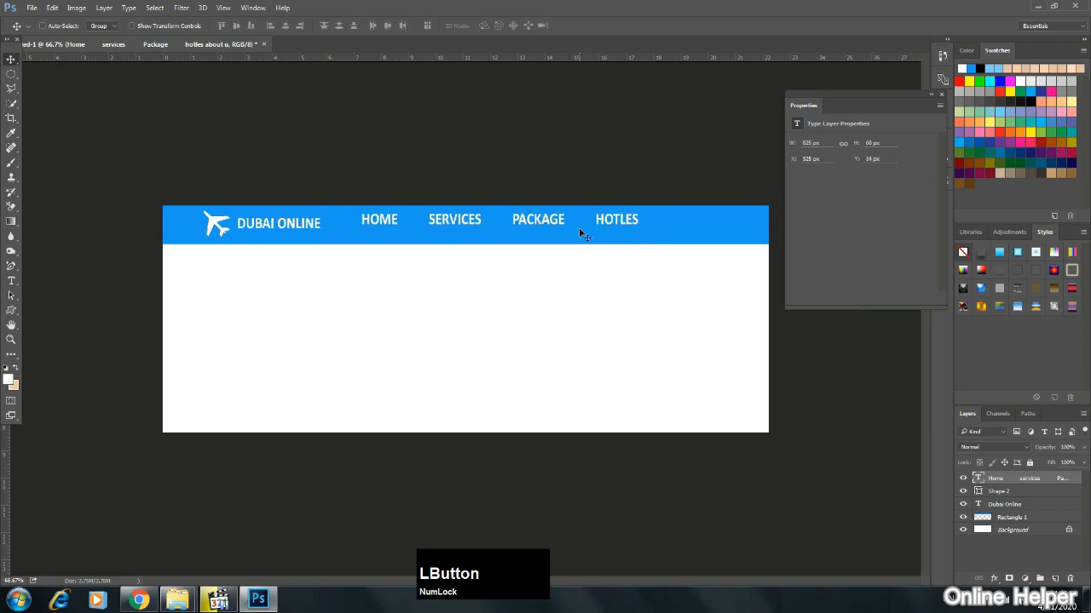
click(11, 281)
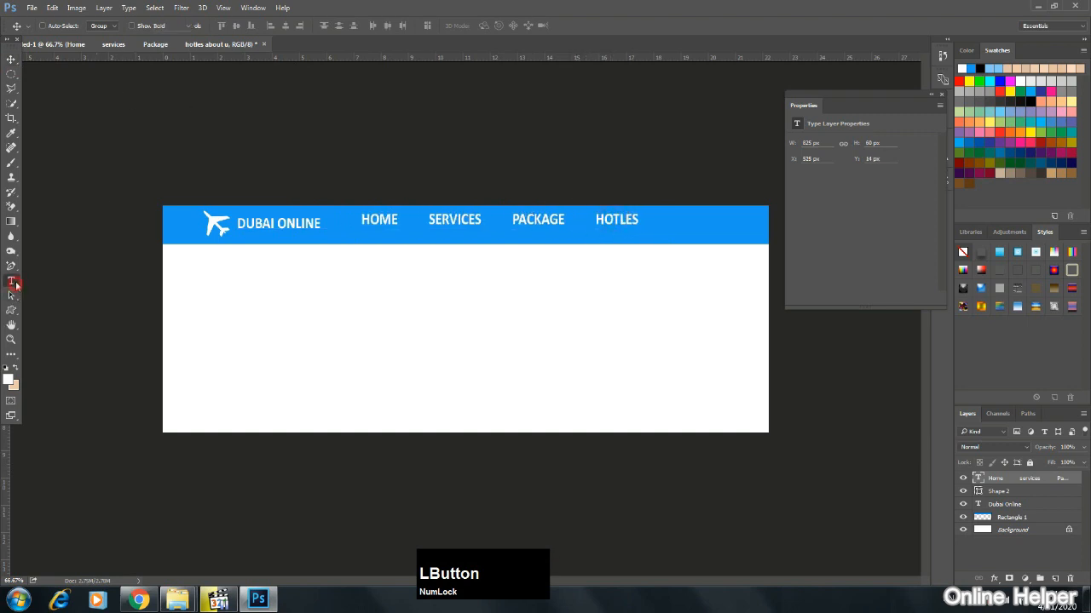
click(648, 222)
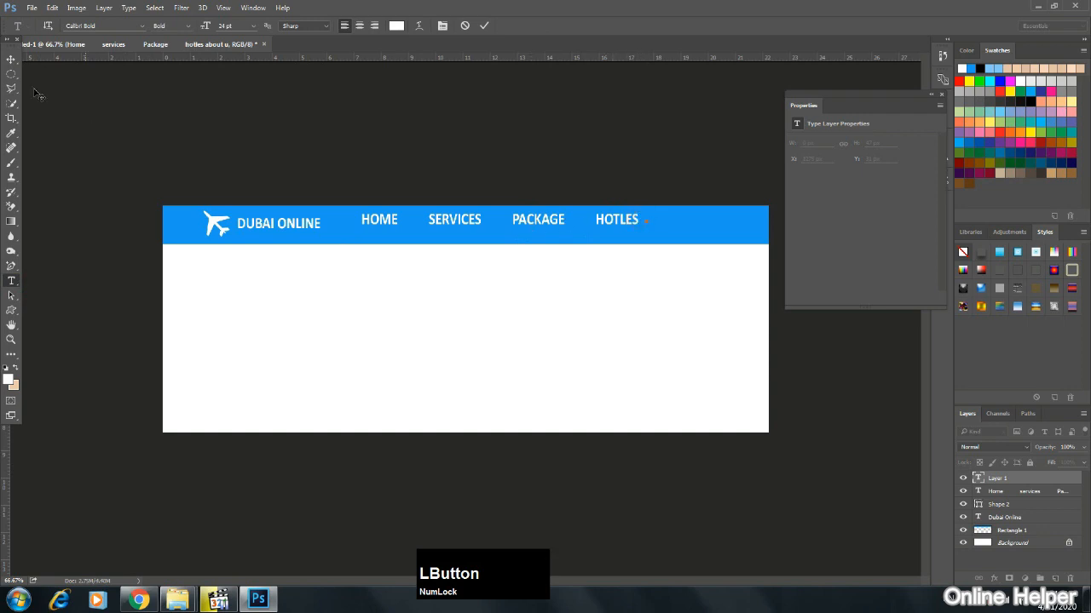
click(10, 60)
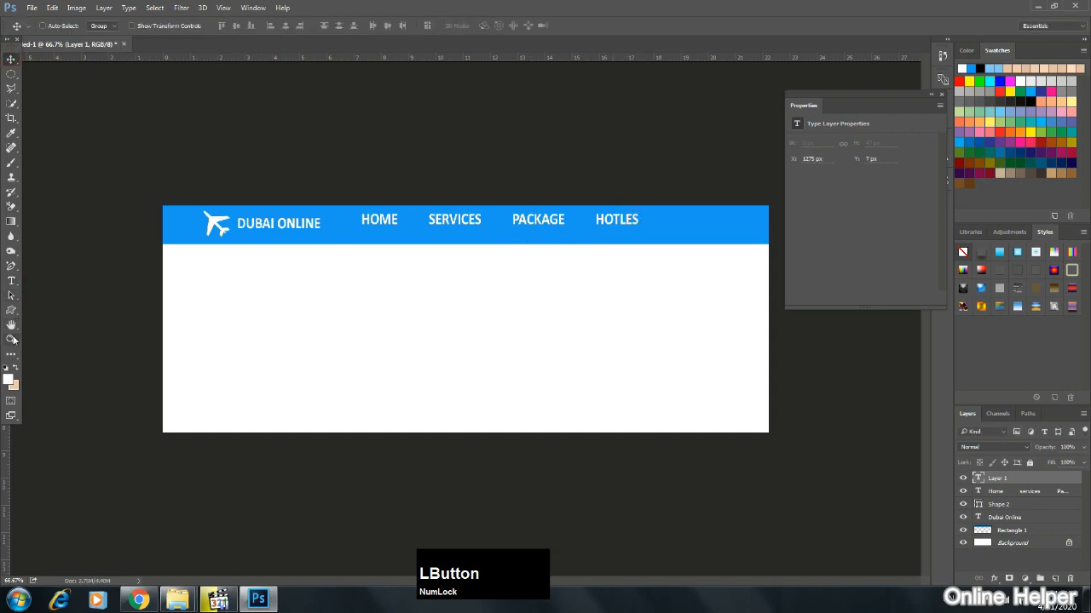
Set the font size of all the menu text, from HOME through ABOUT US, to 16 pt.
click(11, 281)
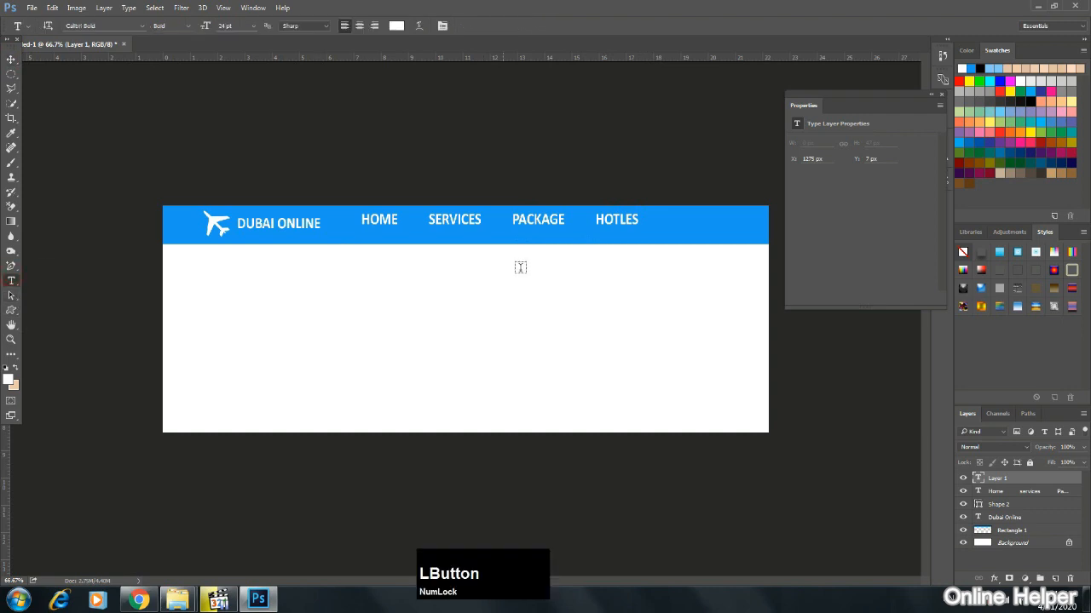
click(636, 218)
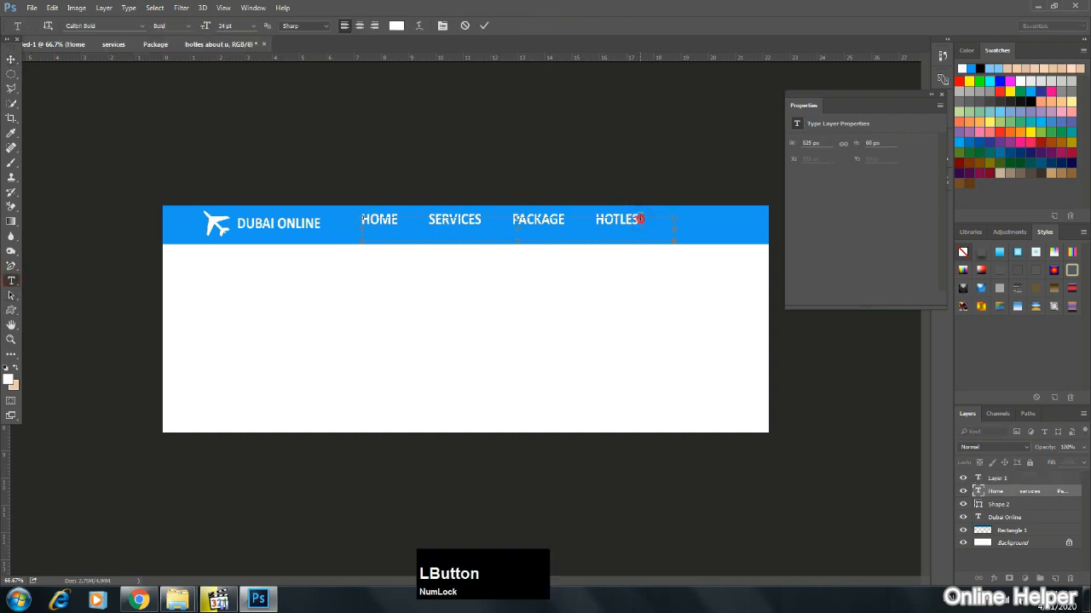
drag(639, 218, 343, 213)
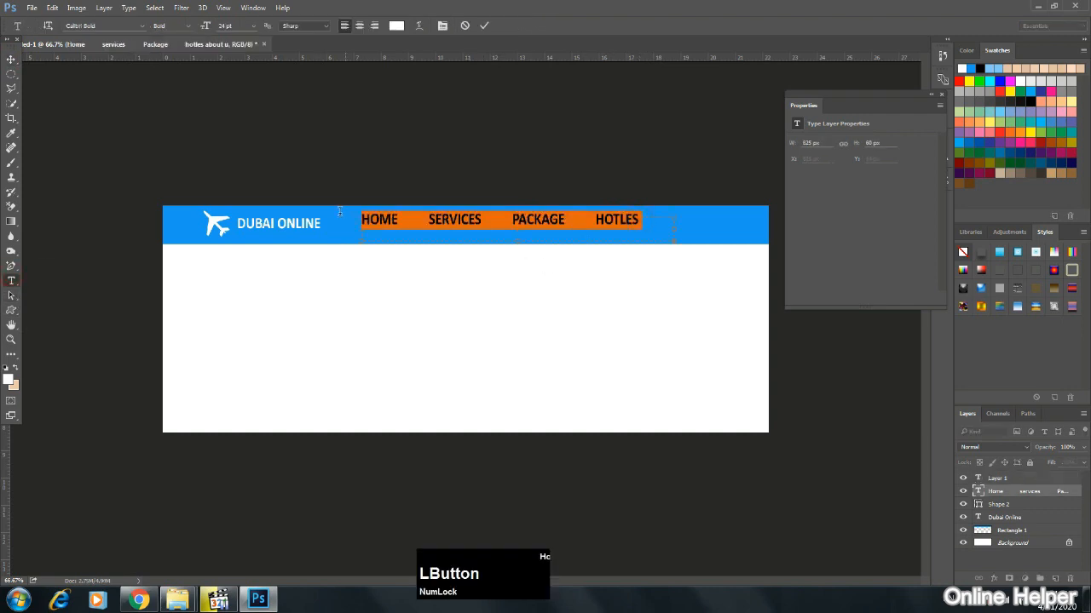
click(252, 25)
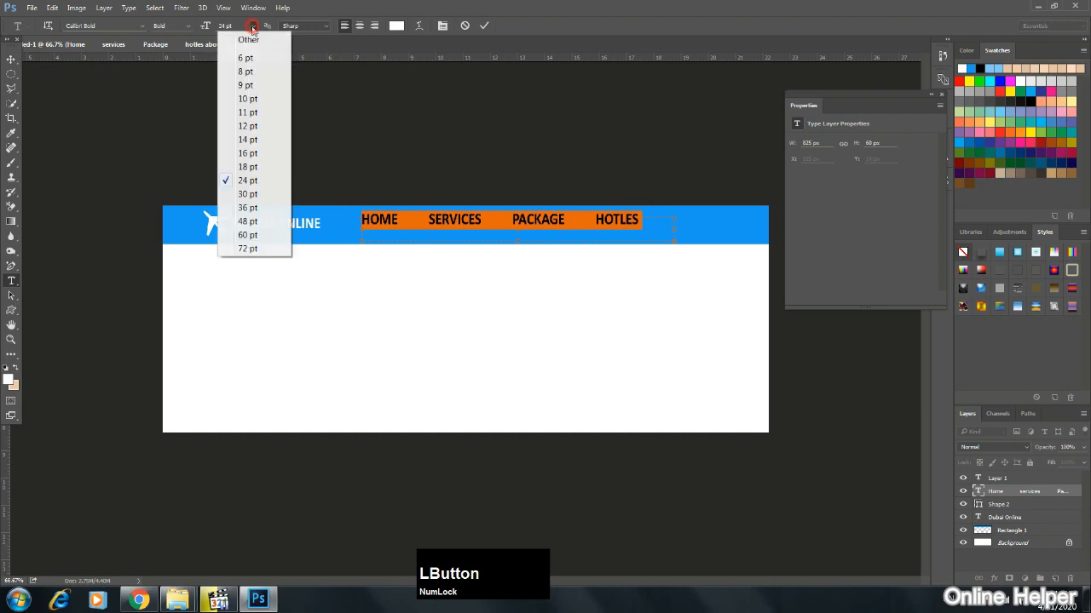
click(258, 154)
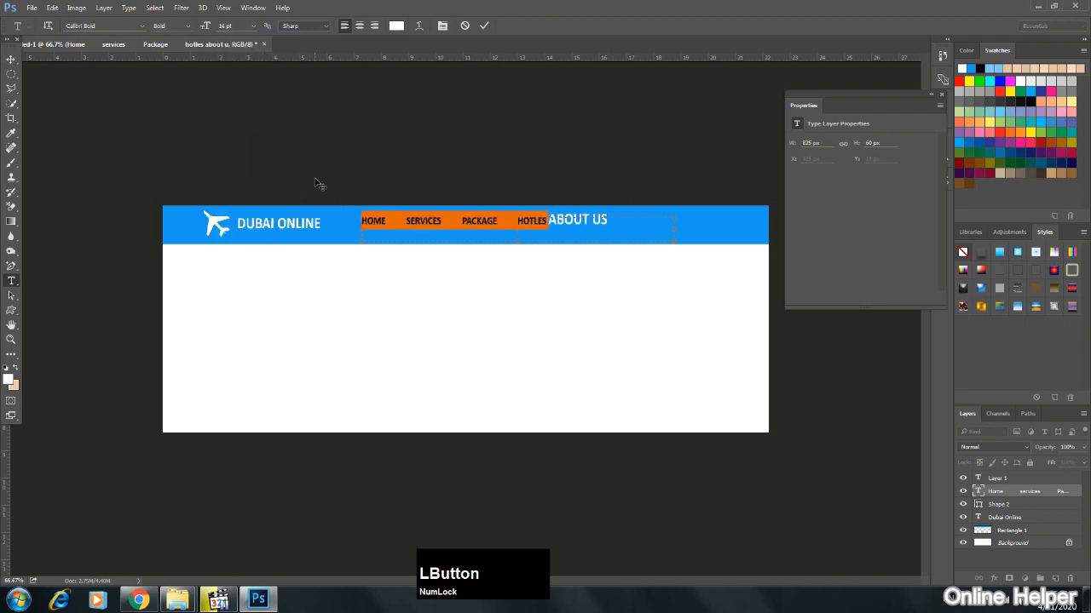
click(549, 220)
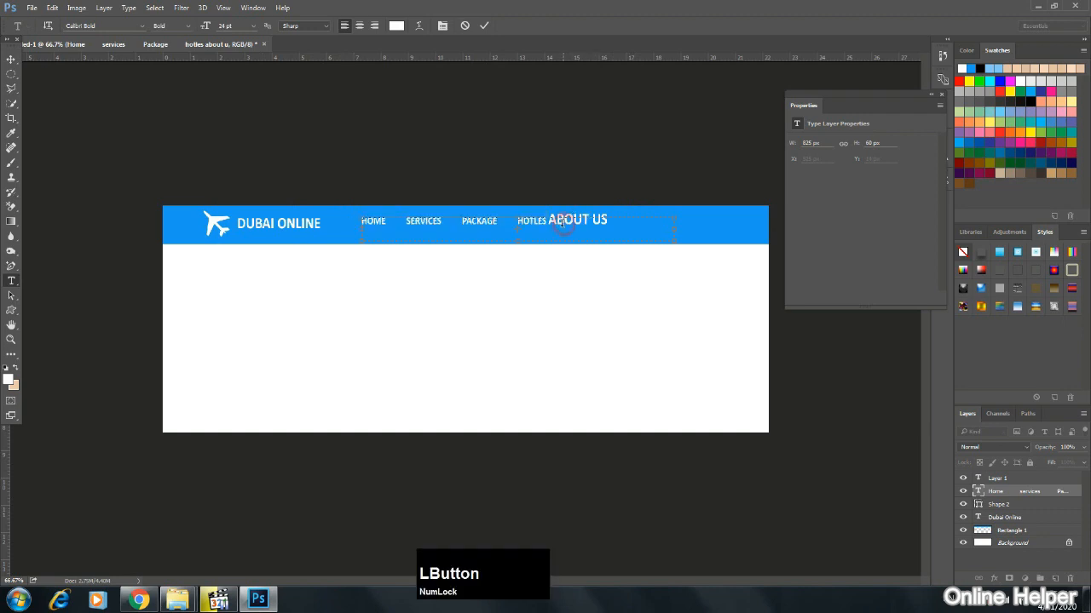
drag(549, 219, 606, 219)
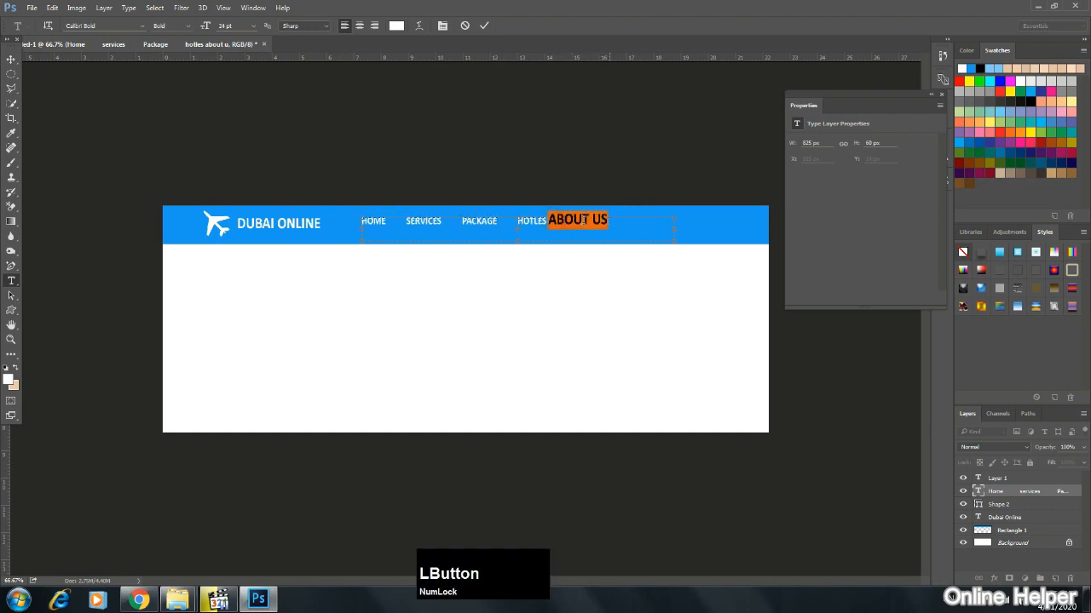
click(253, 26)
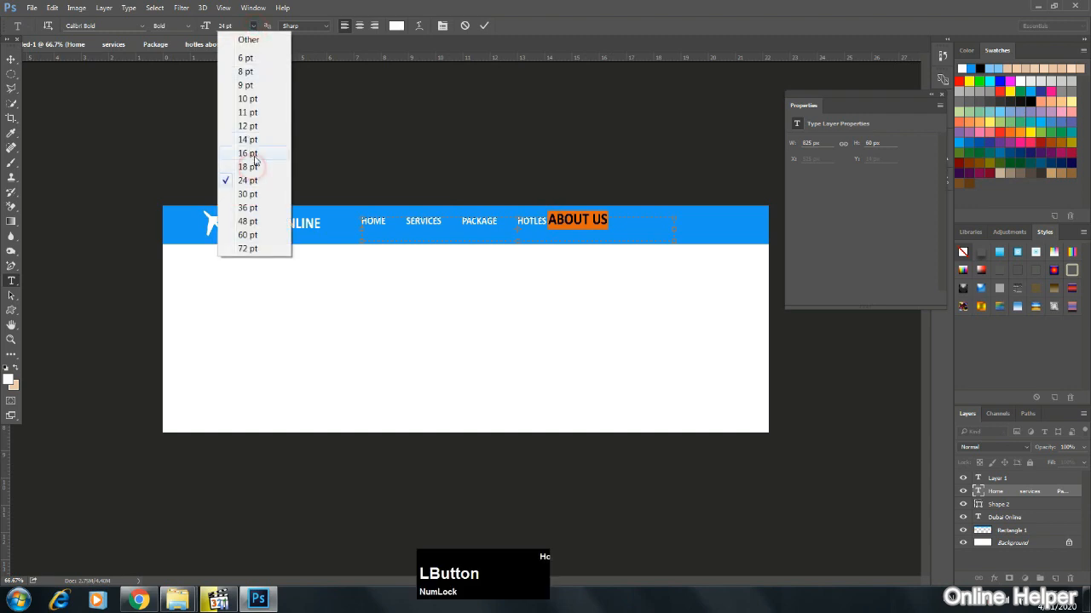
click(253, 155)
Insert the copied gap between HOTLES and ABOUT US, and move the menu text right and slightly down to about X 688, Y 25 px.
click(549, 222)
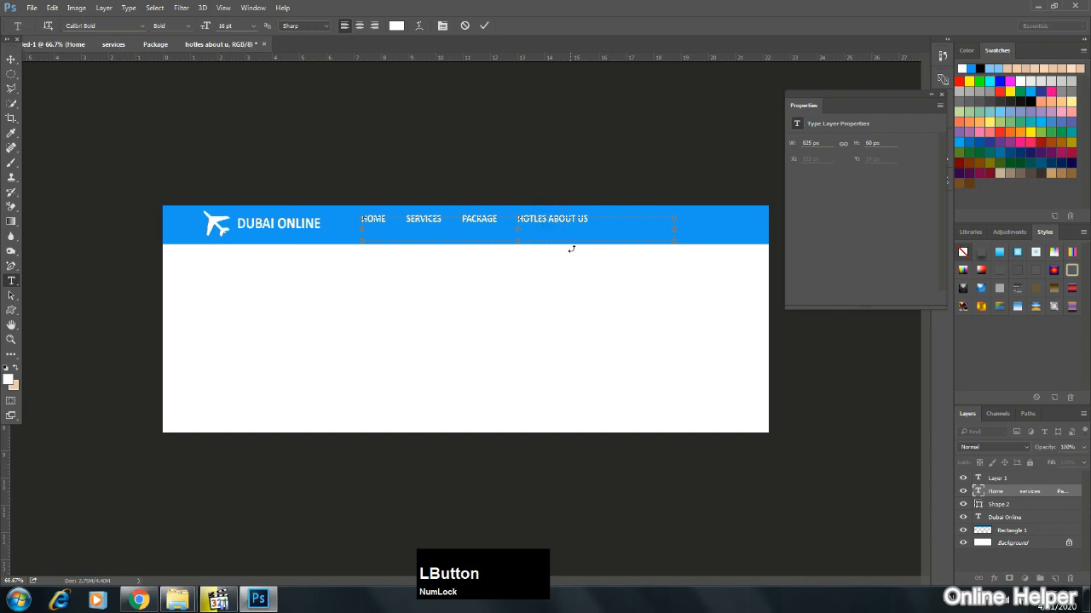
key(ctrl+v)
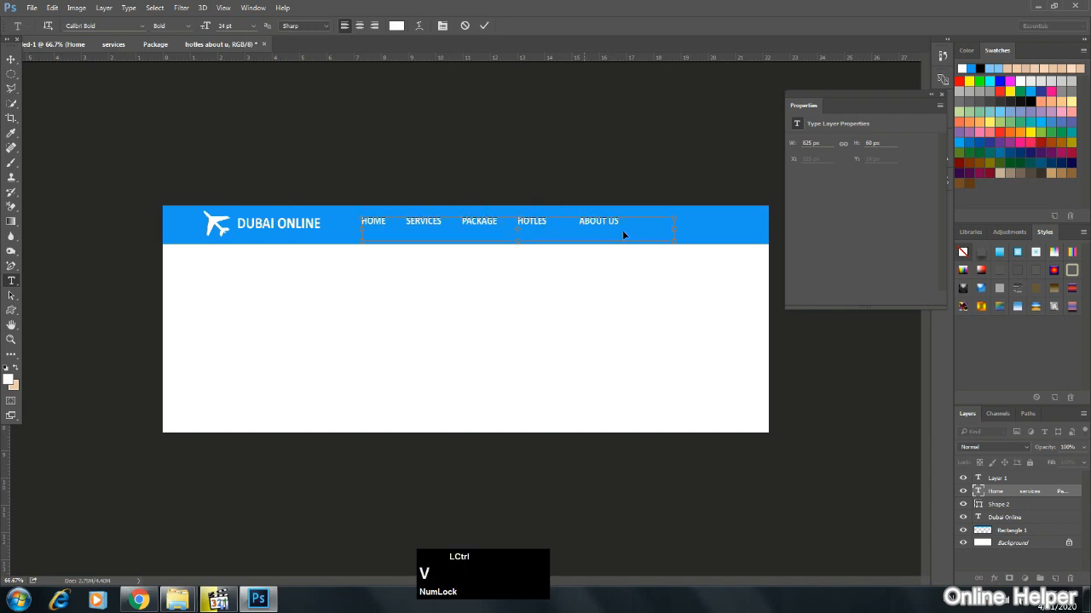
click(12, 59)
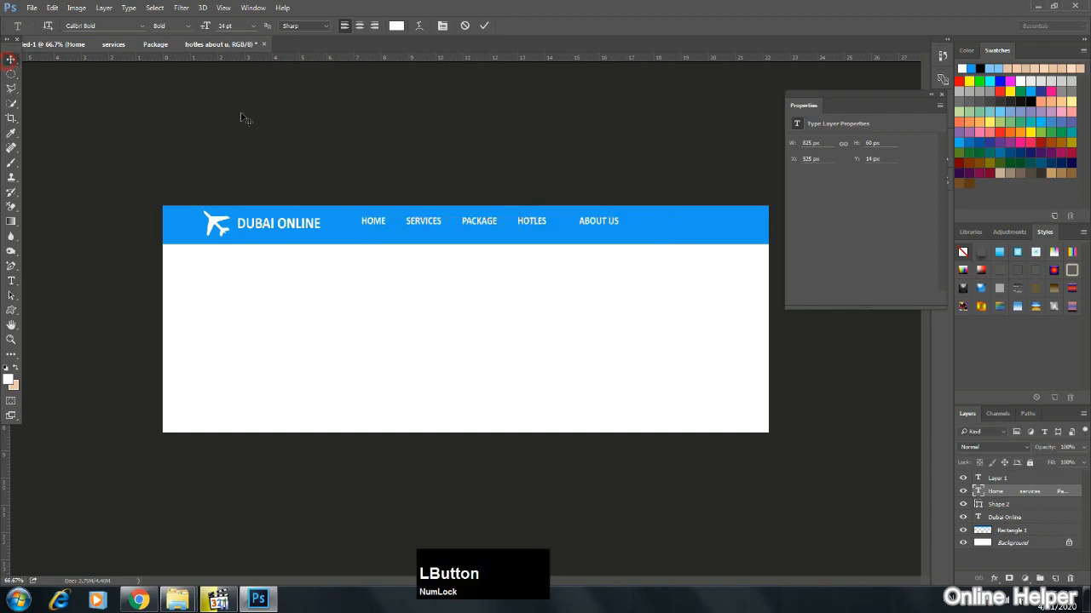
drag(479, 222, 546, 214)
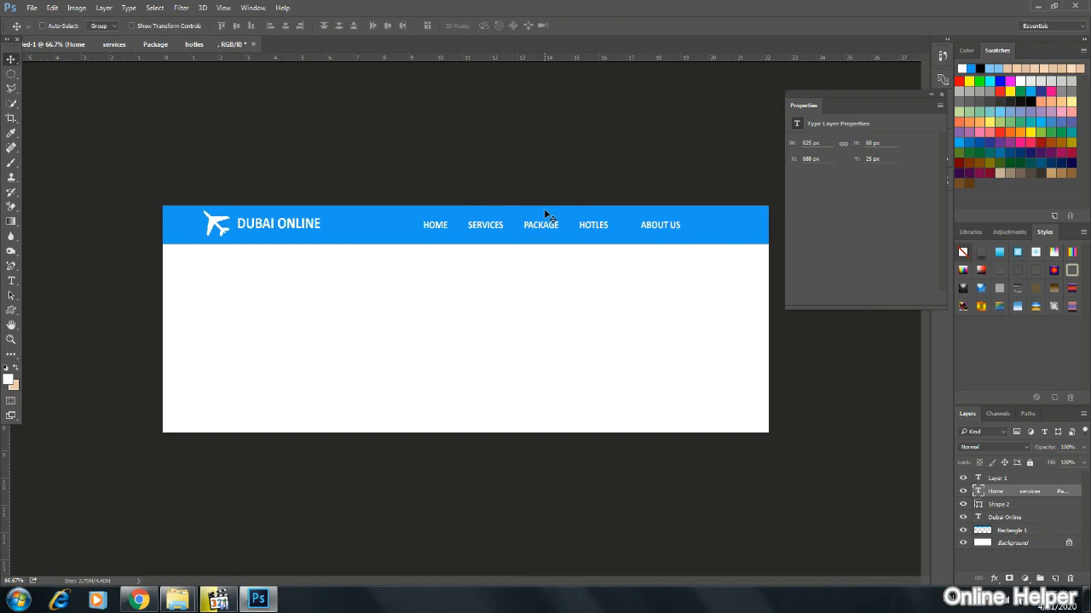
key(End)
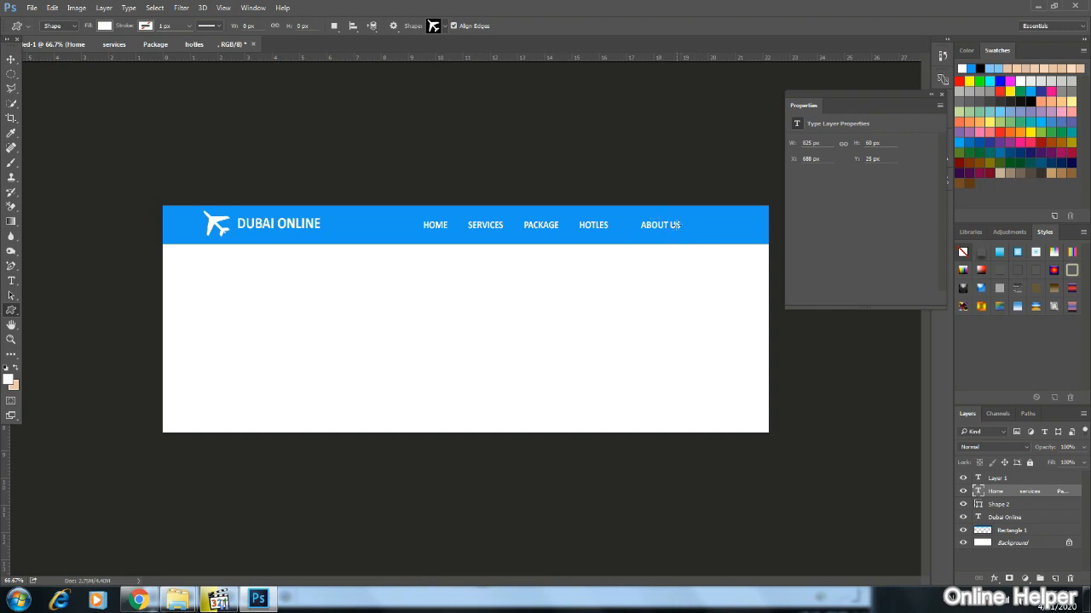
click(11, 280)
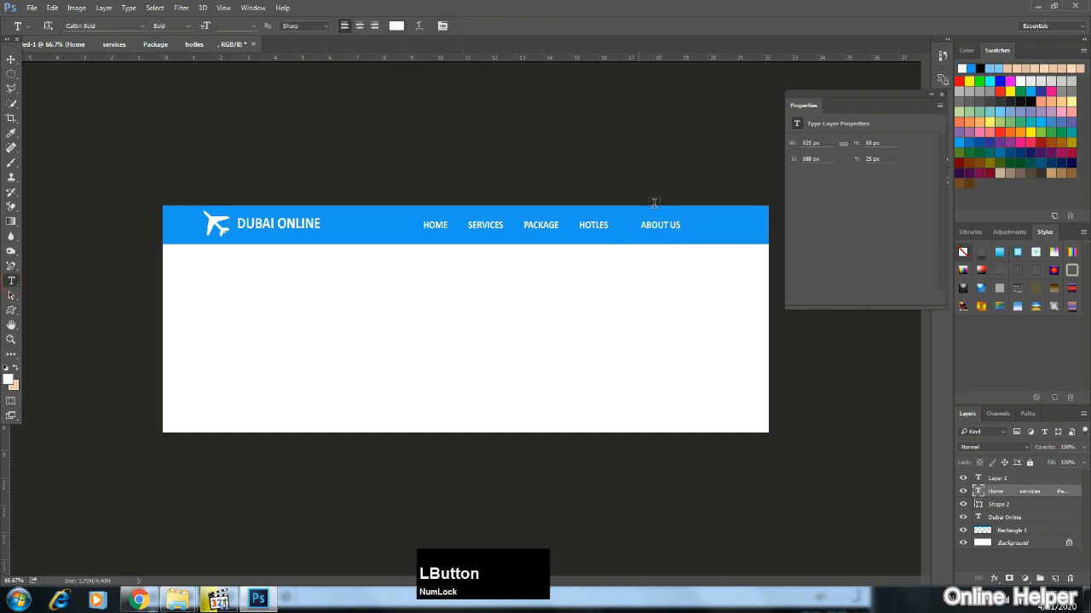
drag(680, 228, 409, 221)
key(Escape)
click(681, 225)
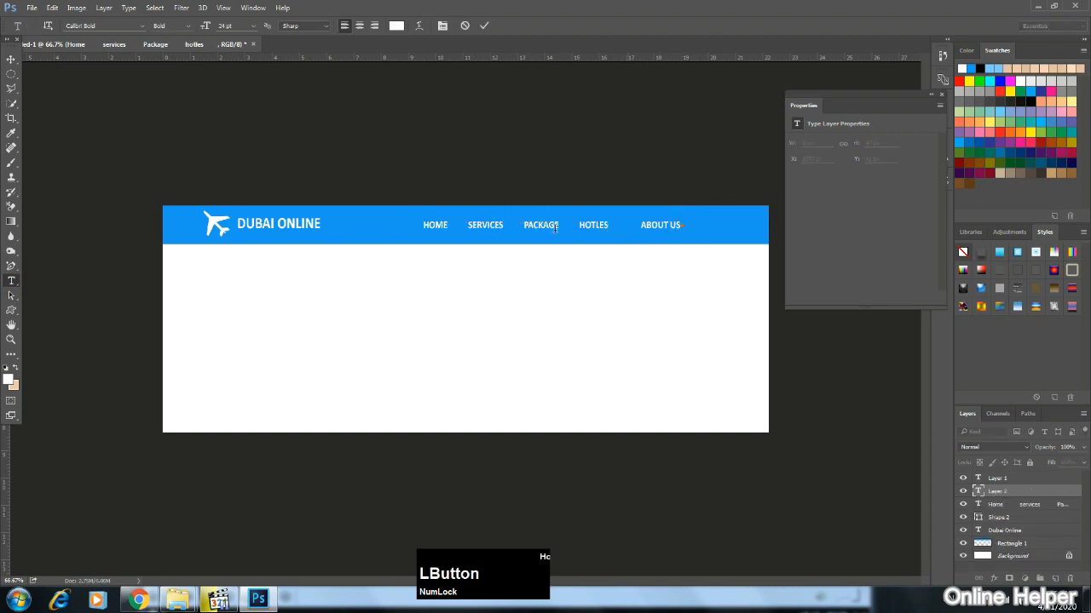
key(Escape)
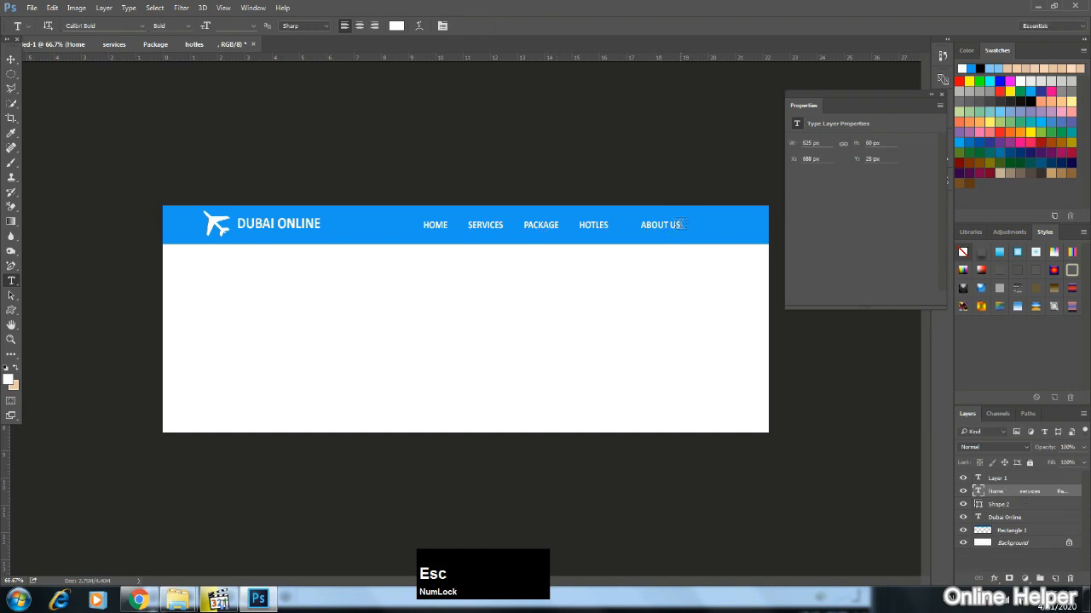
click(682, 225)
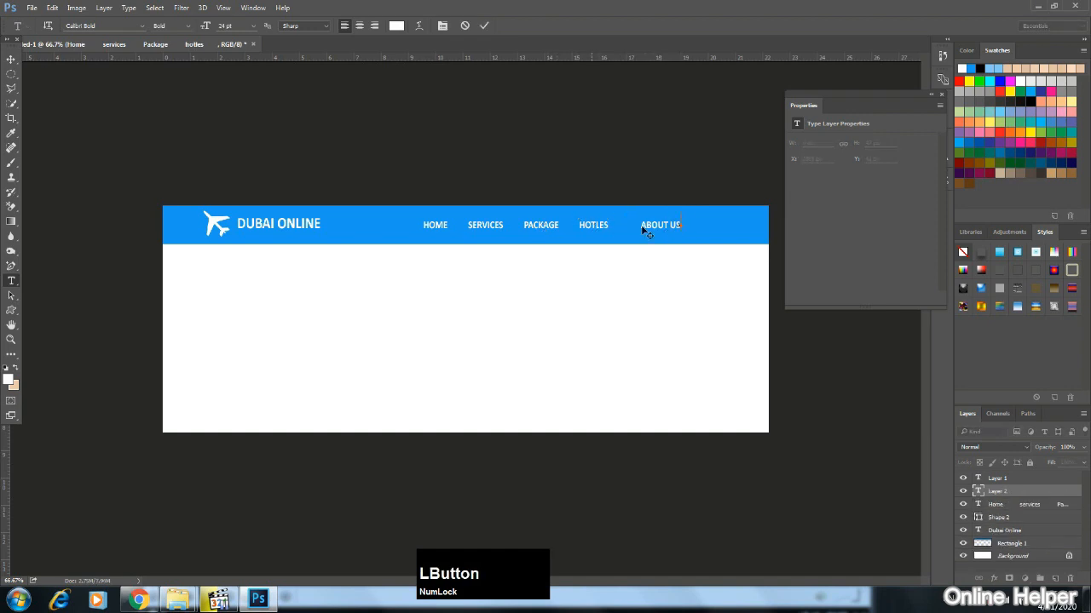
key(Escape)
Recolor the entire menu text from HOME to ABOUT US to the light orange ef916c.
click(680, 225)
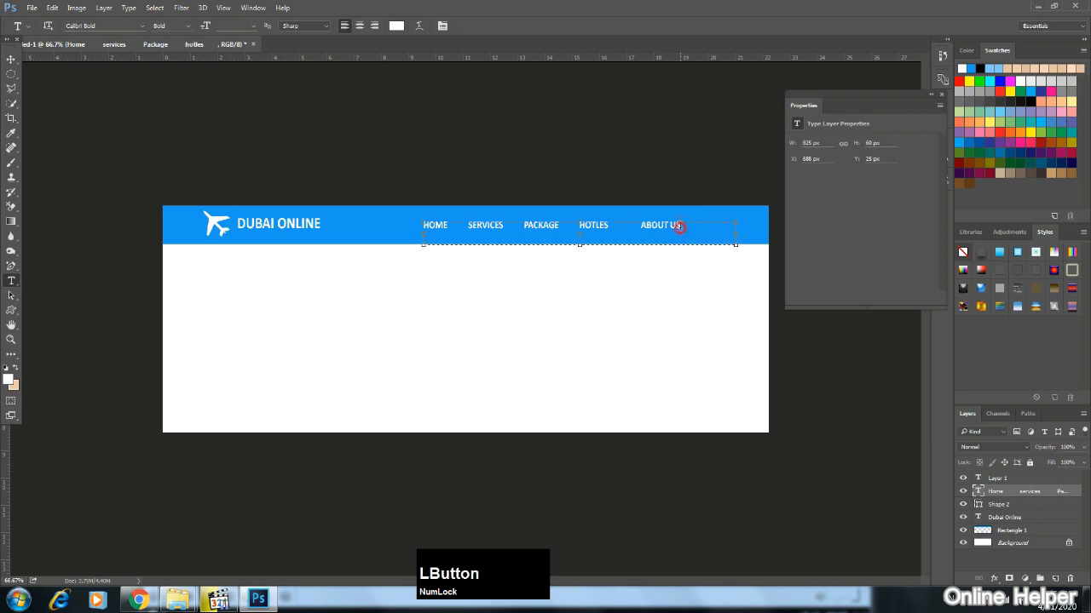
drag(680, 225, 421, 202)
click(9, 379)
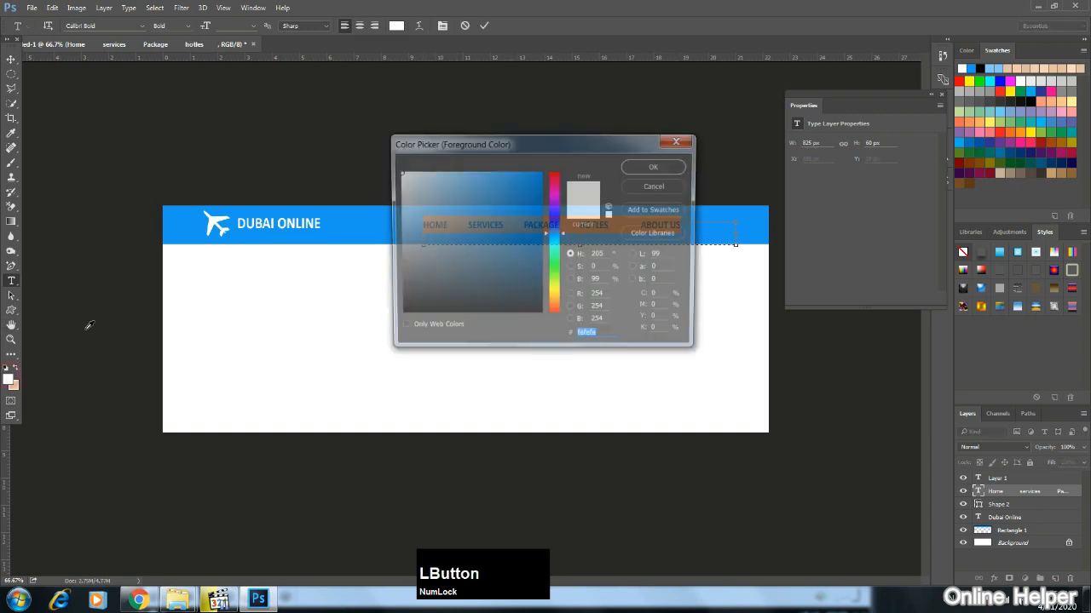
drag(555, 291, 553, 314)
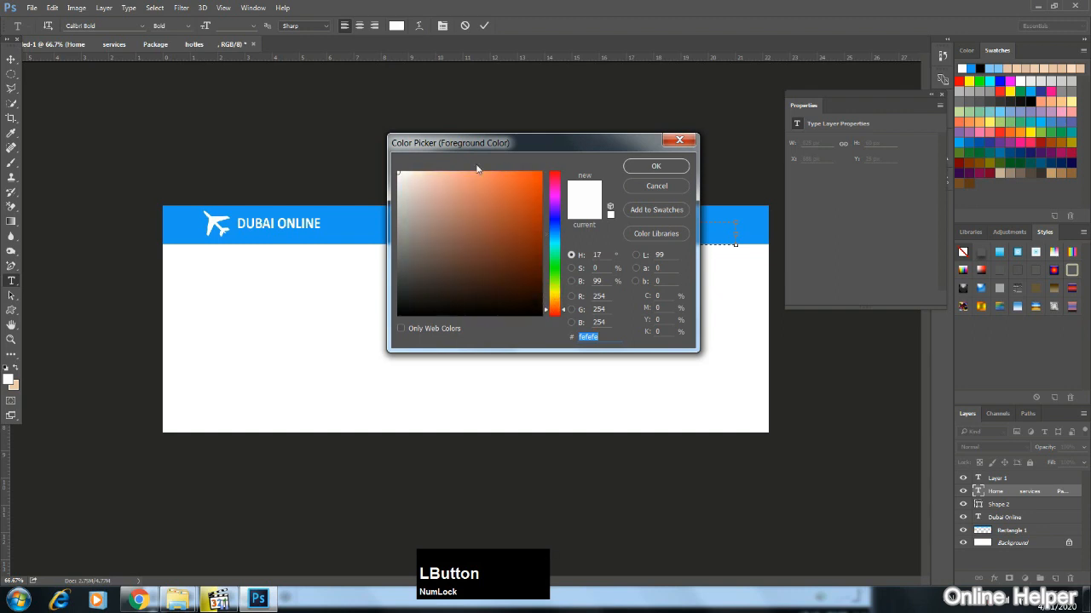
drag(465, 178, 476, 179)
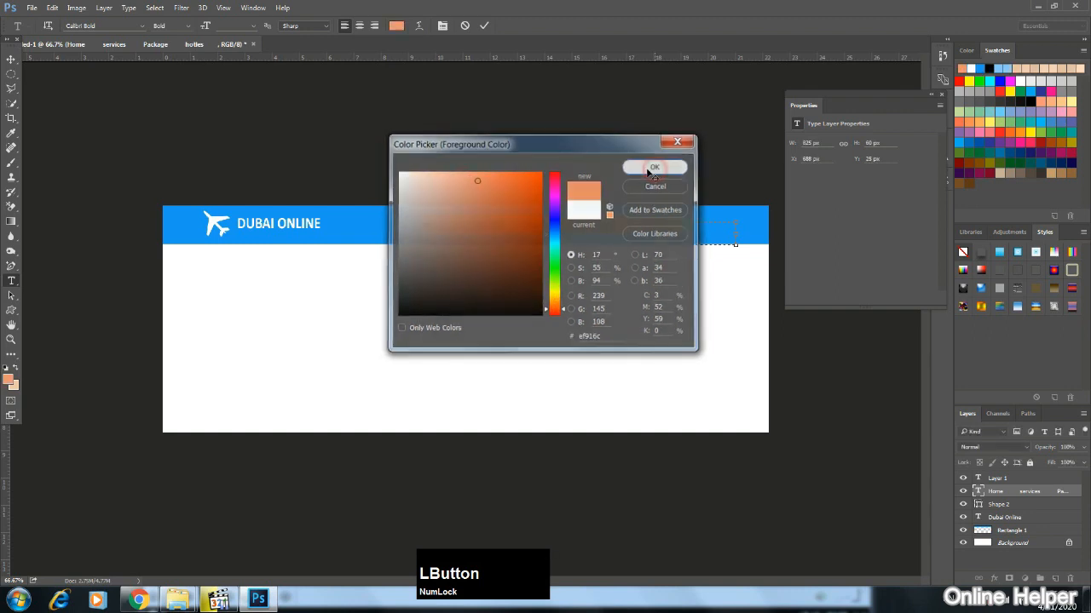
click(655, 167)
click(11, 59)
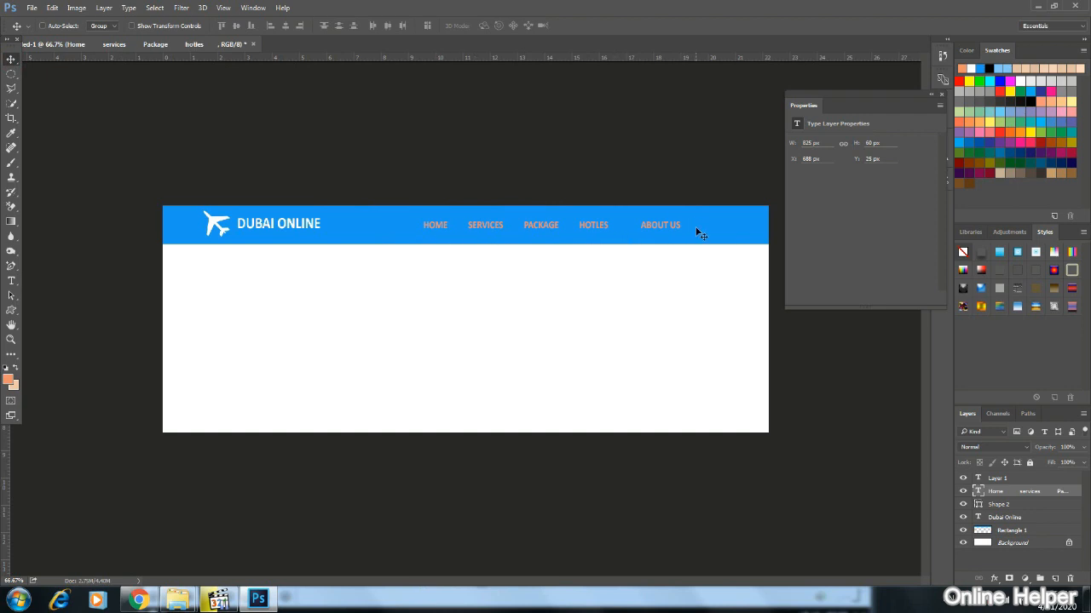
Draw a white (ffffff) magnifying glass custom shape, about 59 × 47 px, on the banner just after ABOUT US.
click(12, 310)
drag(15, 312, 51, 367)
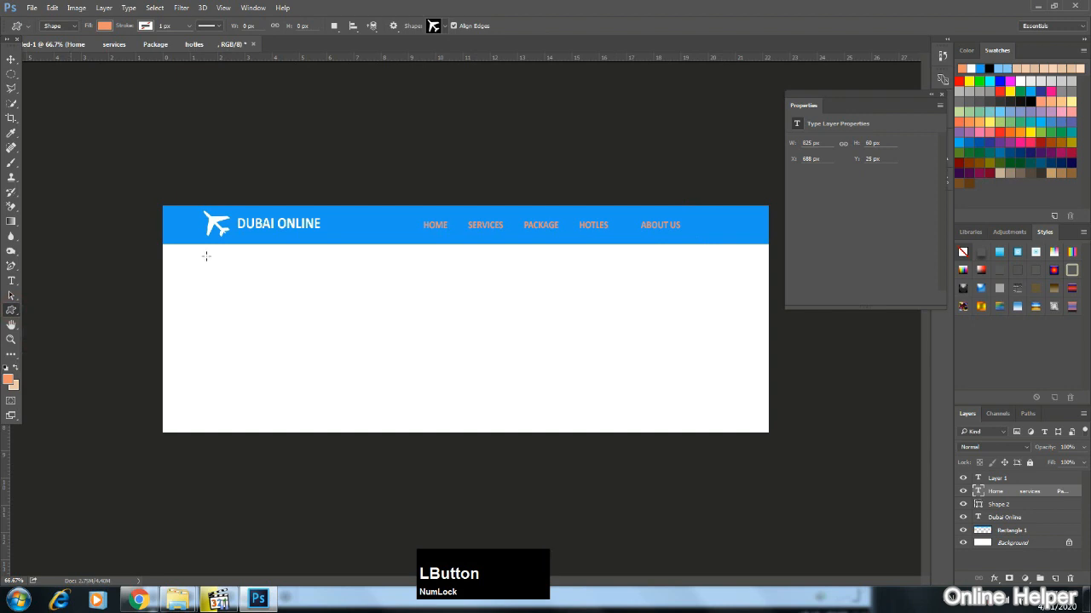
click(440, 26)
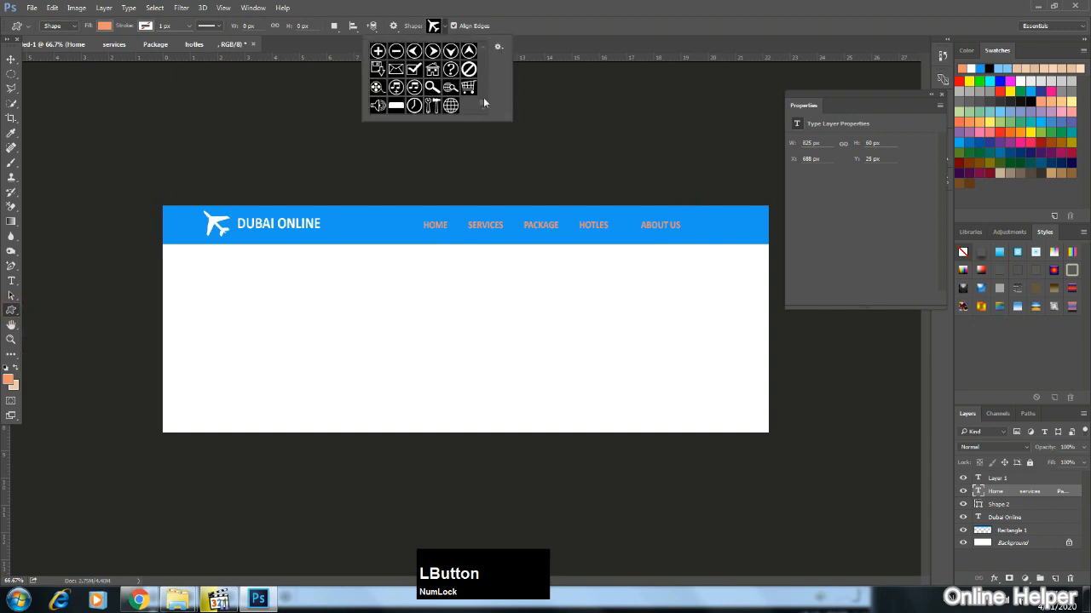
click(431, 87)
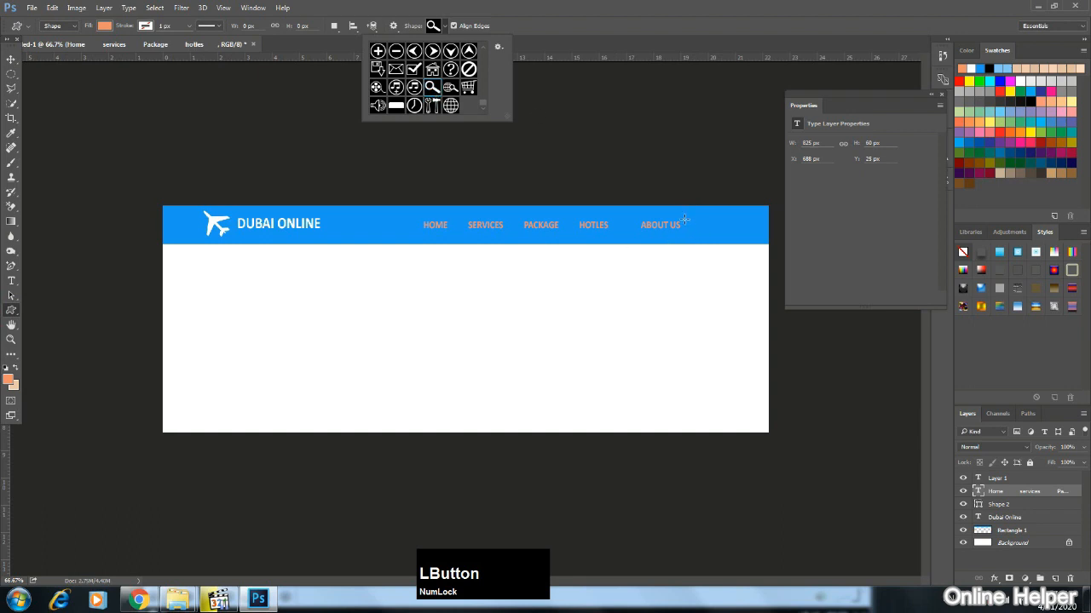
click(8, 380)
click(398, 172)
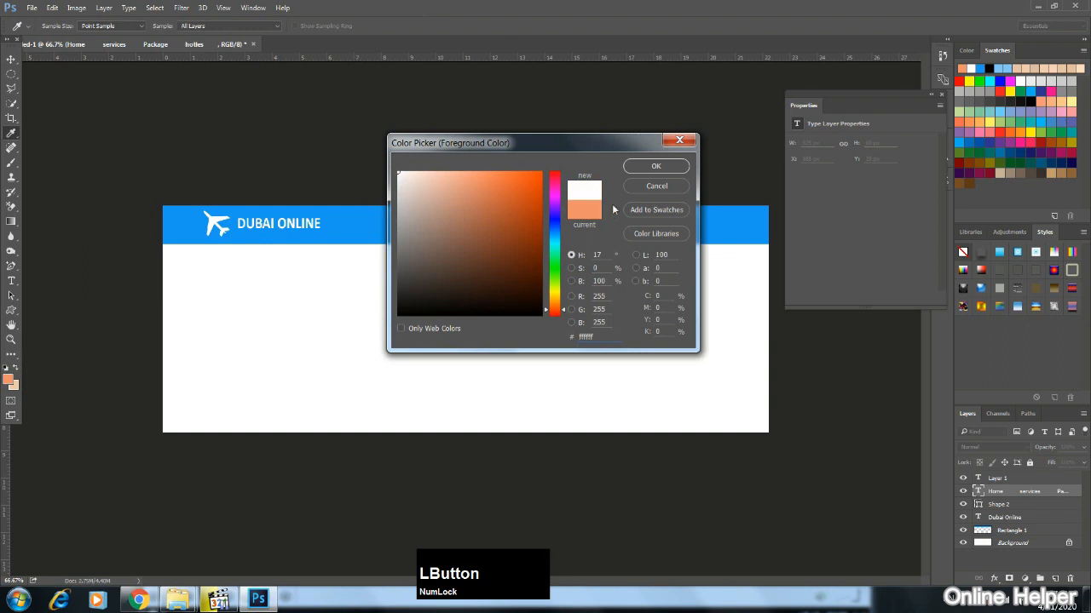
click(640, 168)
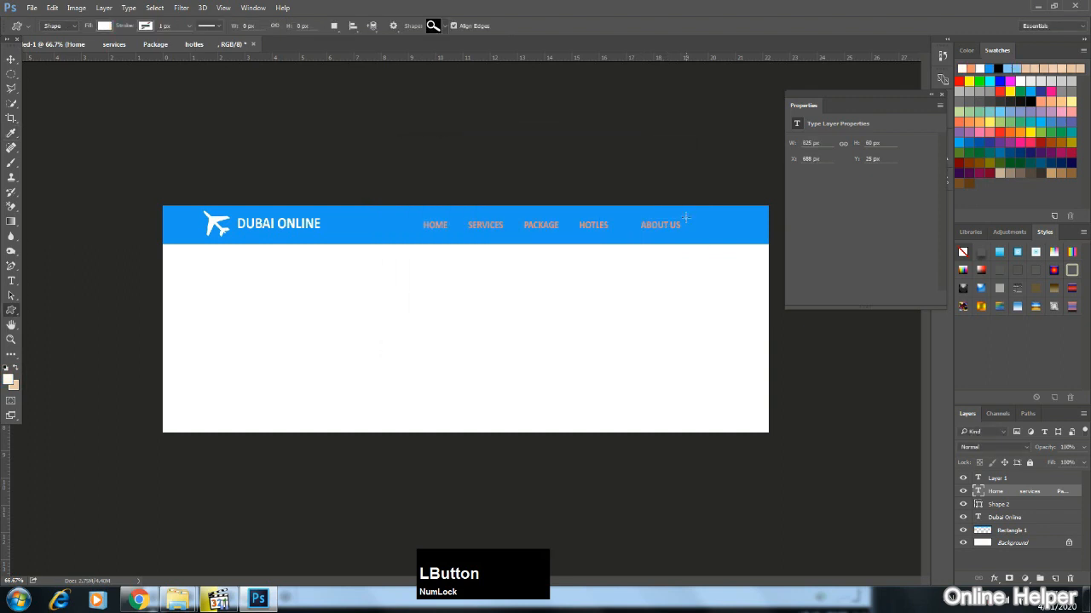
drag(685, 218, 711, 235)
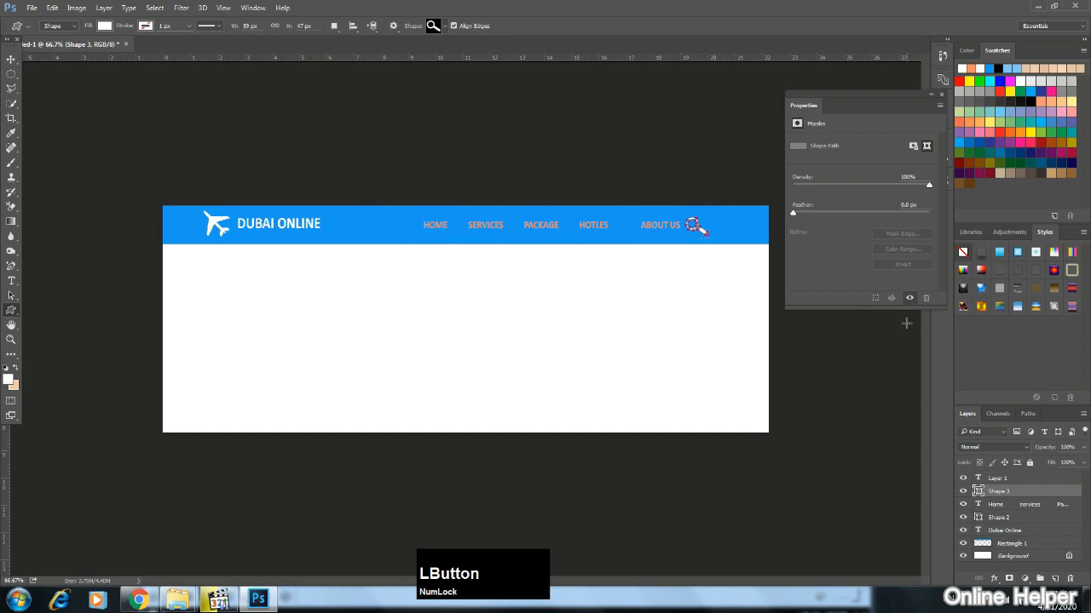
Rasterize the magnifying glass layer and move the icon slightly to the right, away from ABOUT US.
right_click(998, 495)
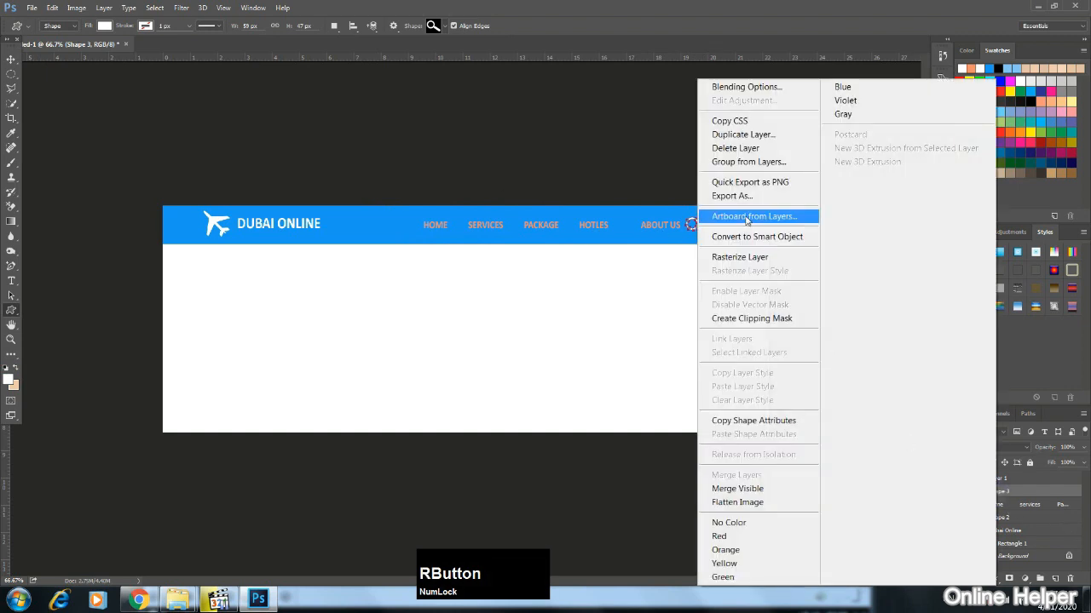
click(741, 257)
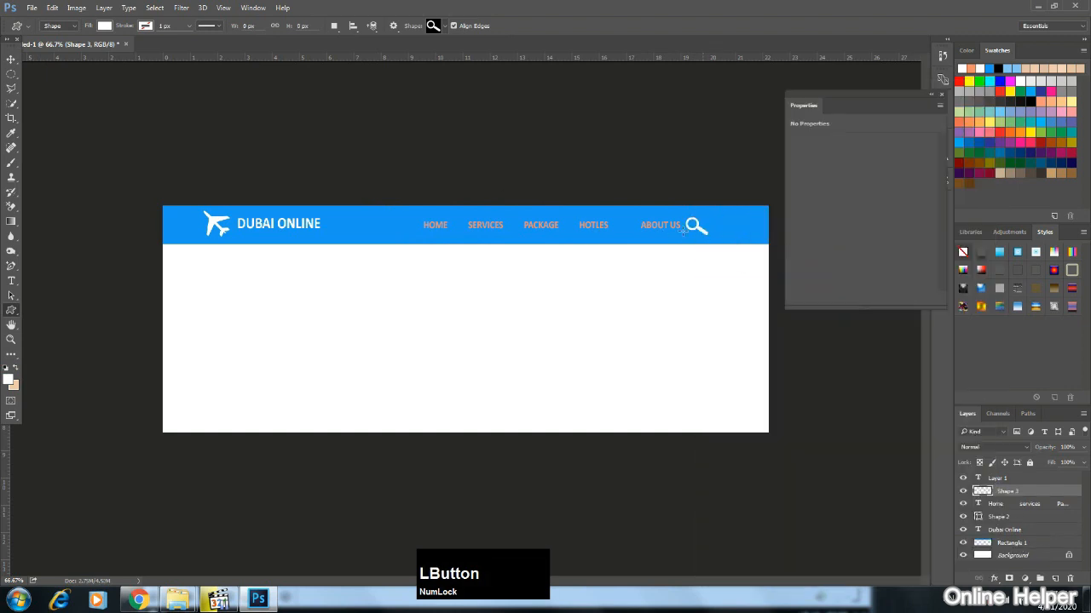
click(11, 59)
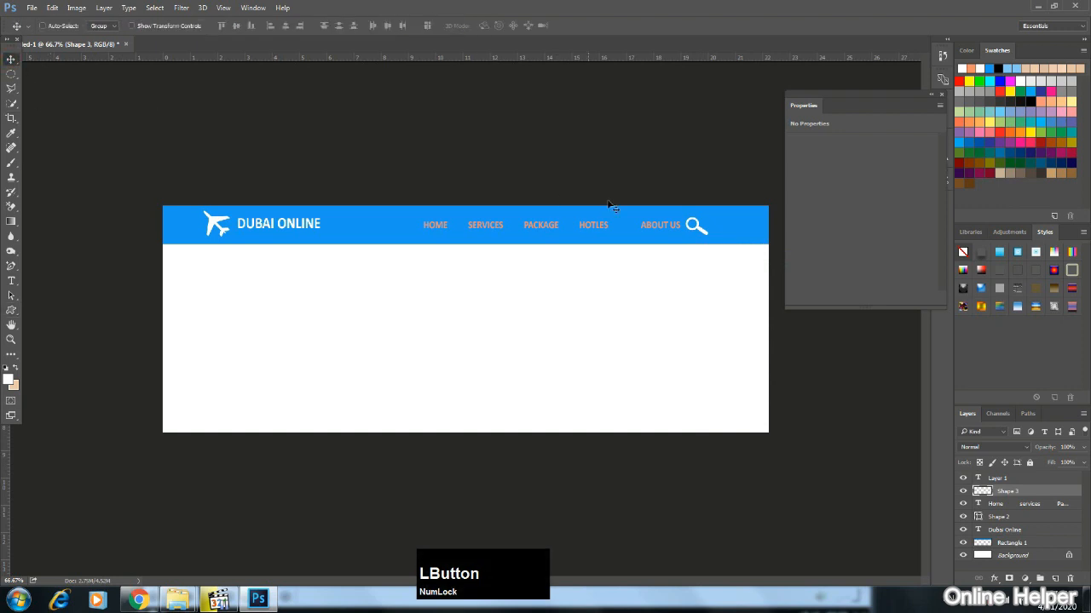
drag(692, 224, 698, 224)
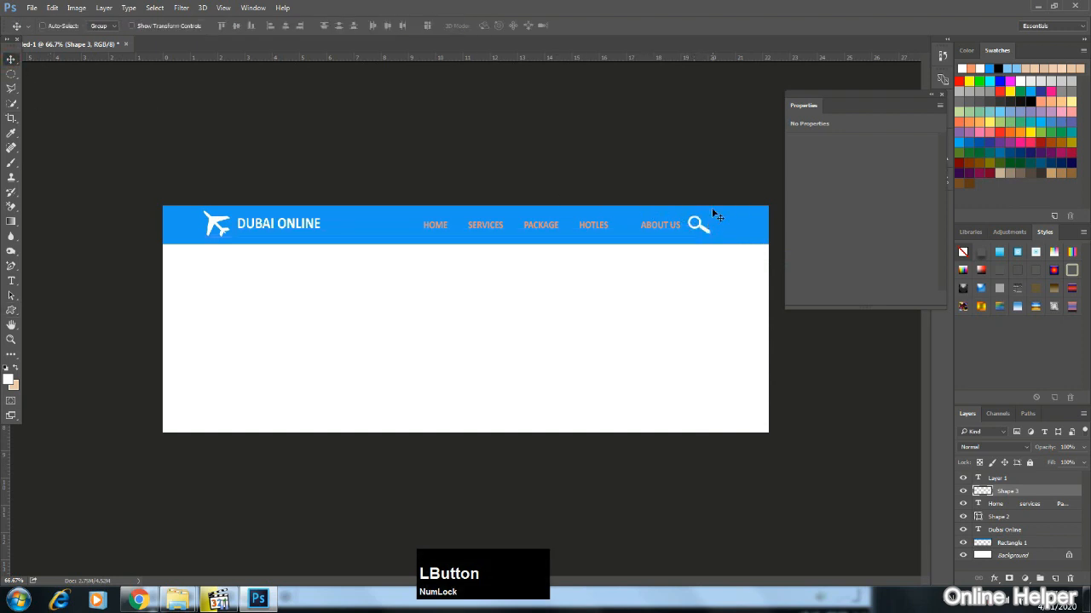
Create a 1600 × 600 px rectangle shape starting just outside the canvas's upper-left corner.
click(12, 311)
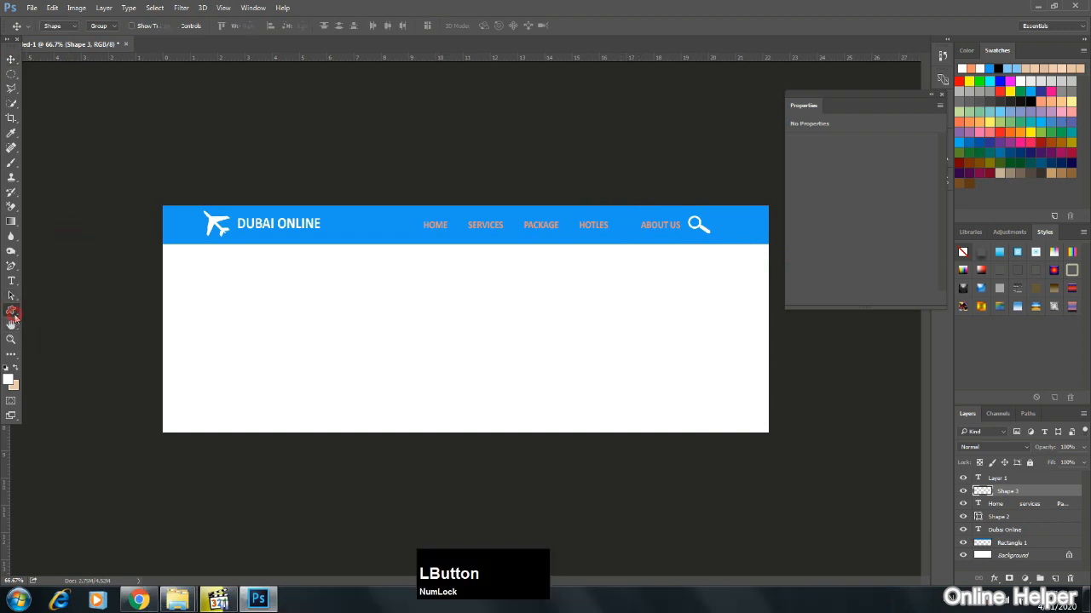
click(51, 310)
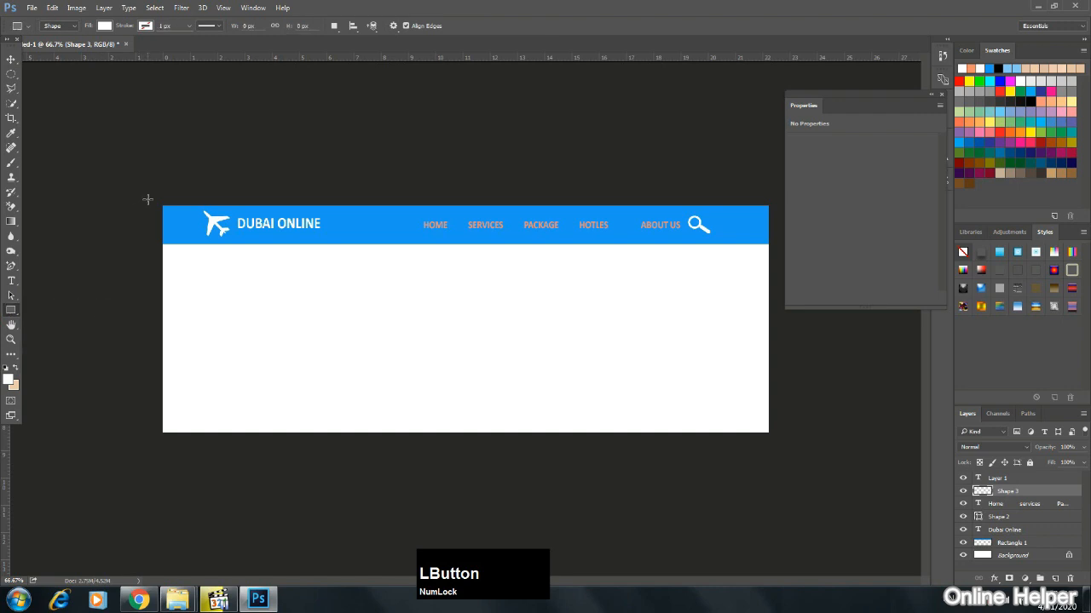
click(147, 202)
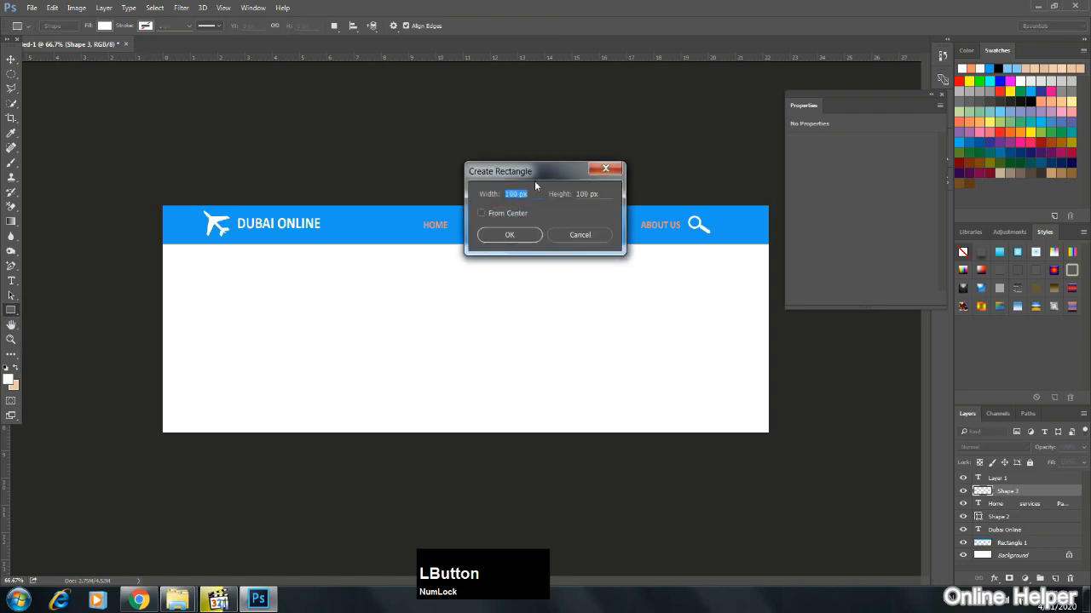
text(600)
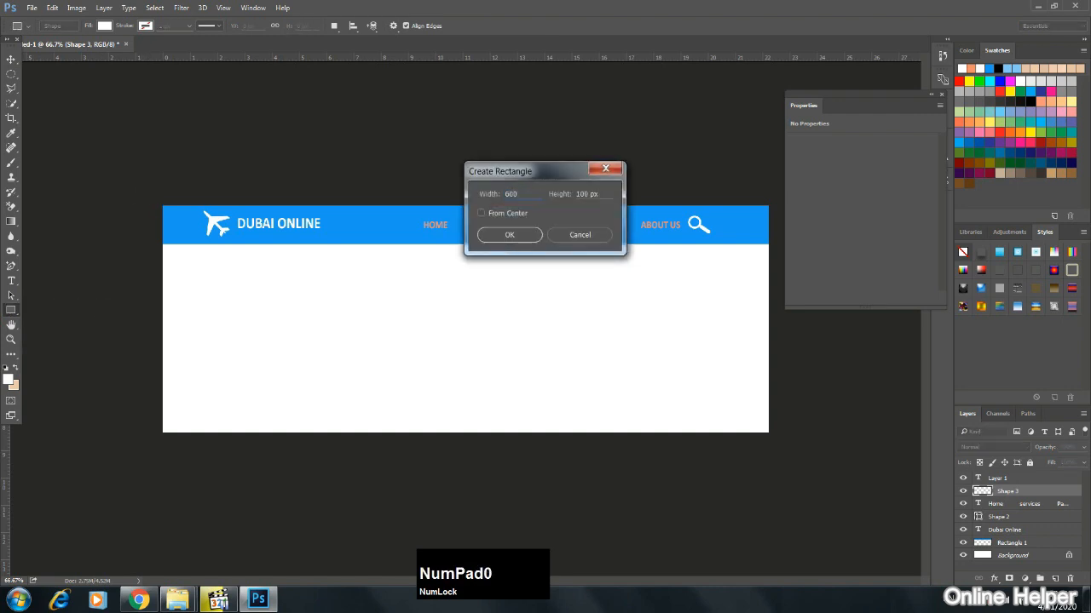
key(BackSpace)
key(BackSpace)
text(1600)
key(Tab)
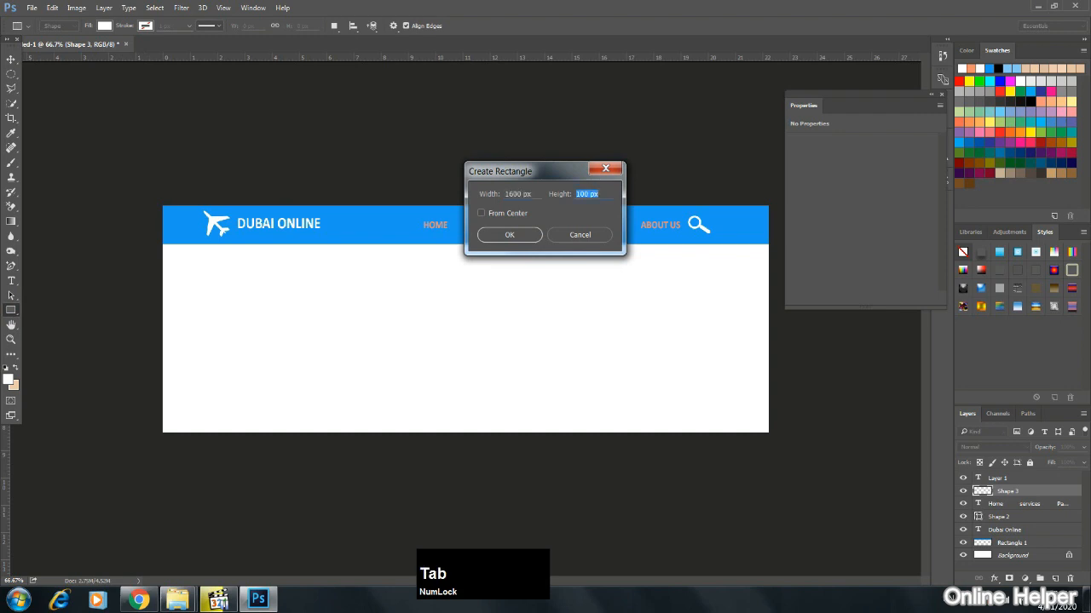
text(600)
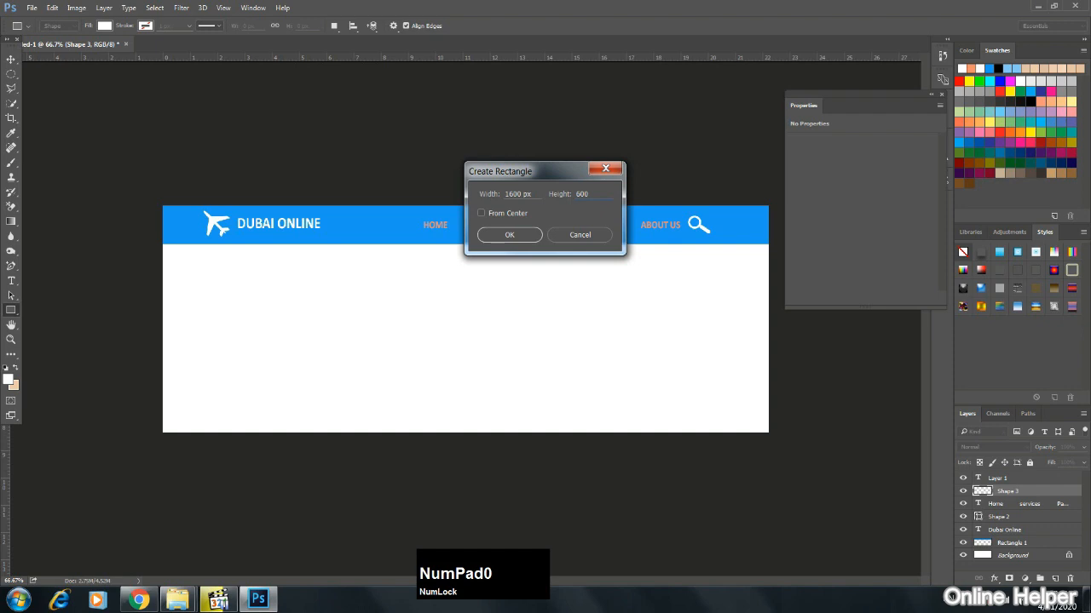
click(503, 236)
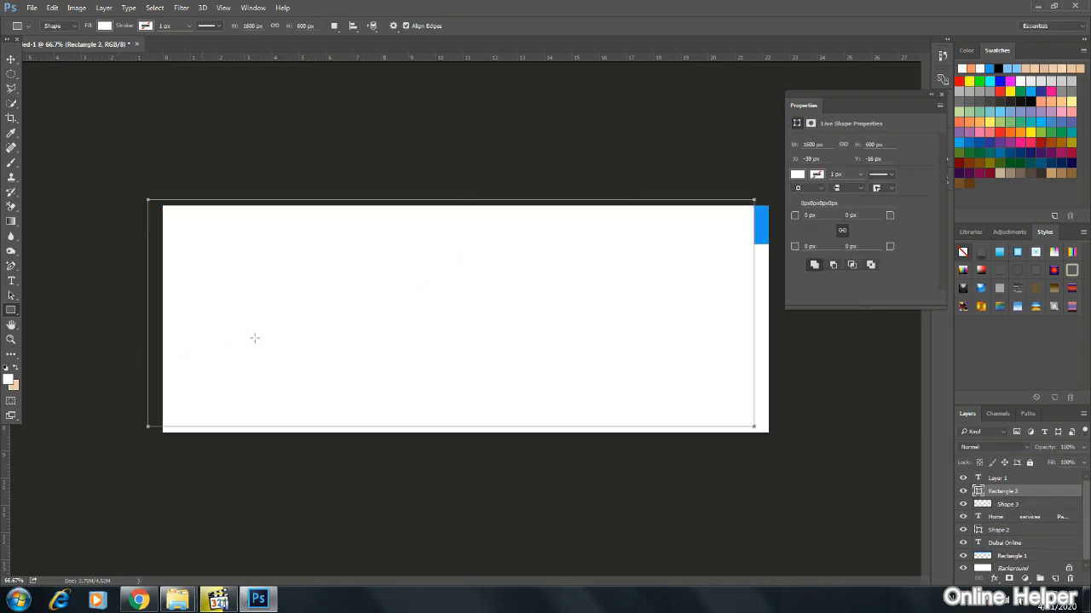
Choose black as a working color and fill the new 1600 × 600 px rectangle with it.
click(11, 379)
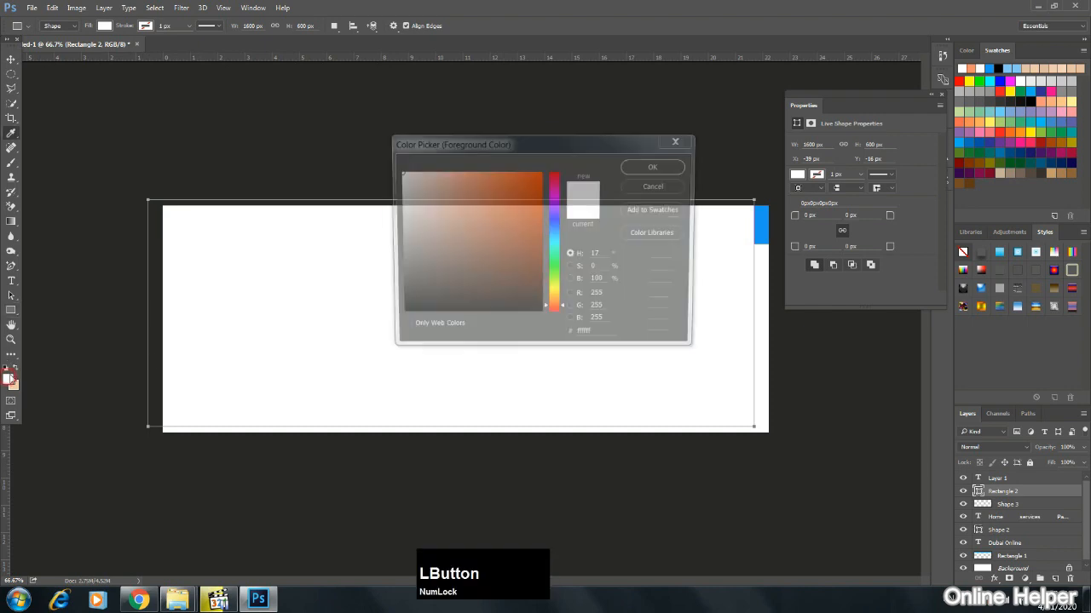
click(397, 314)
click(675, 168)
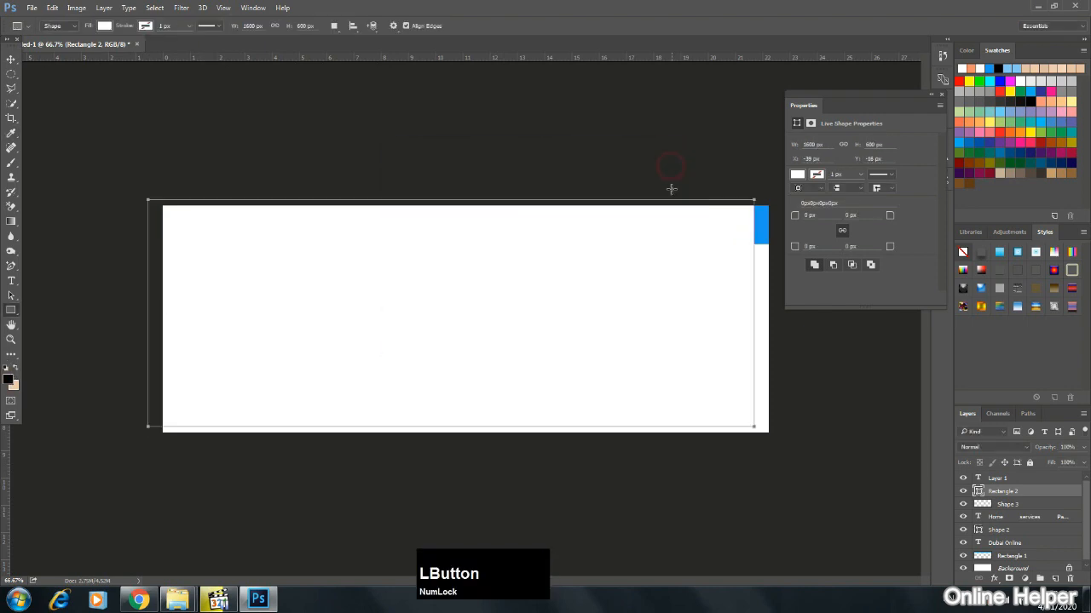
key(ctrl+BackSpace)
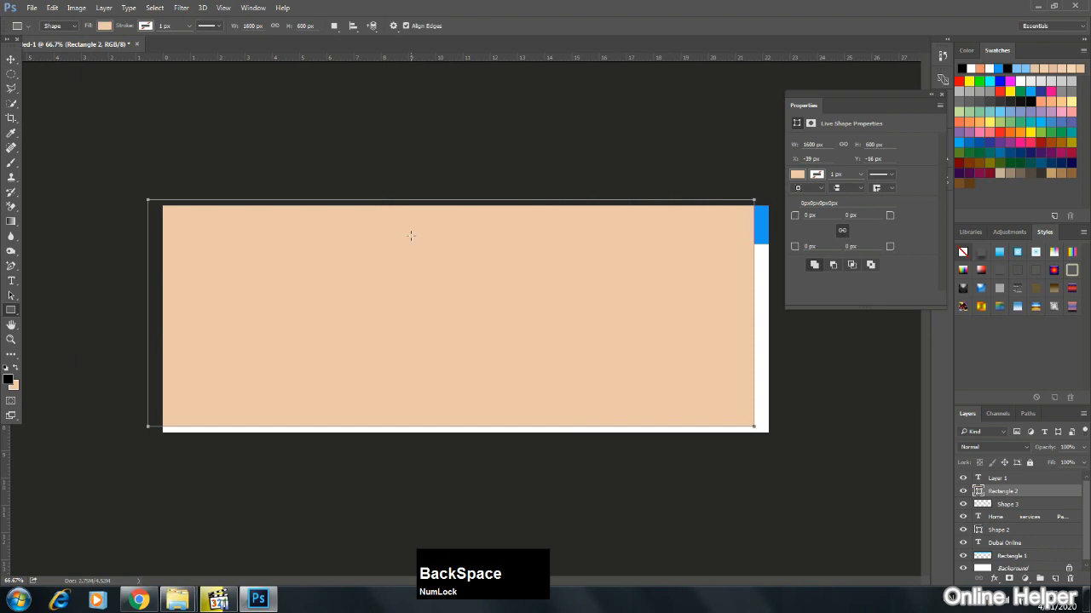
key(x)
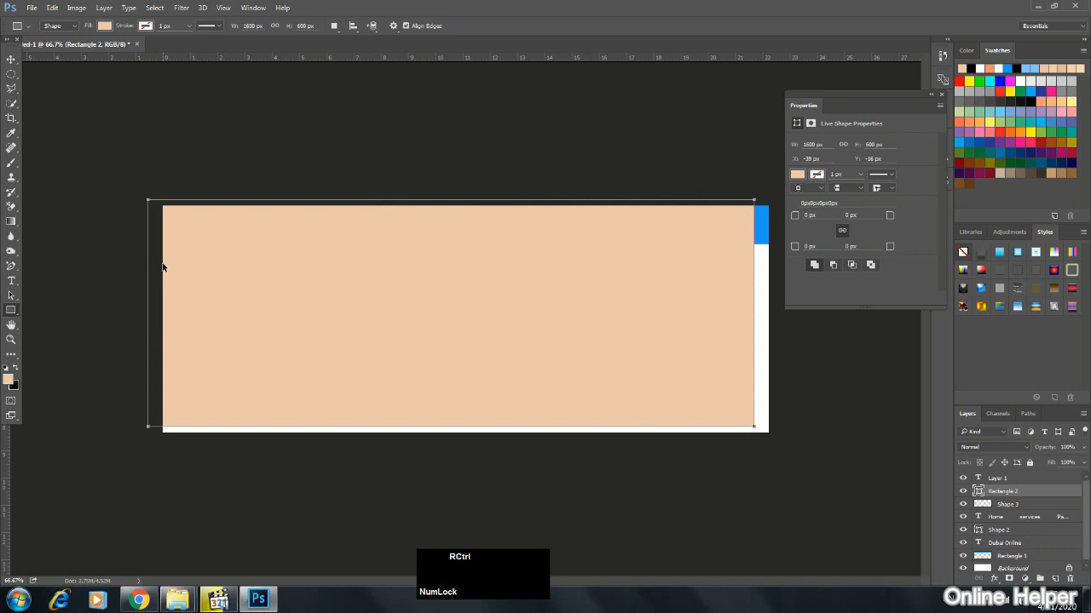
key(ctrl+BackSpace)
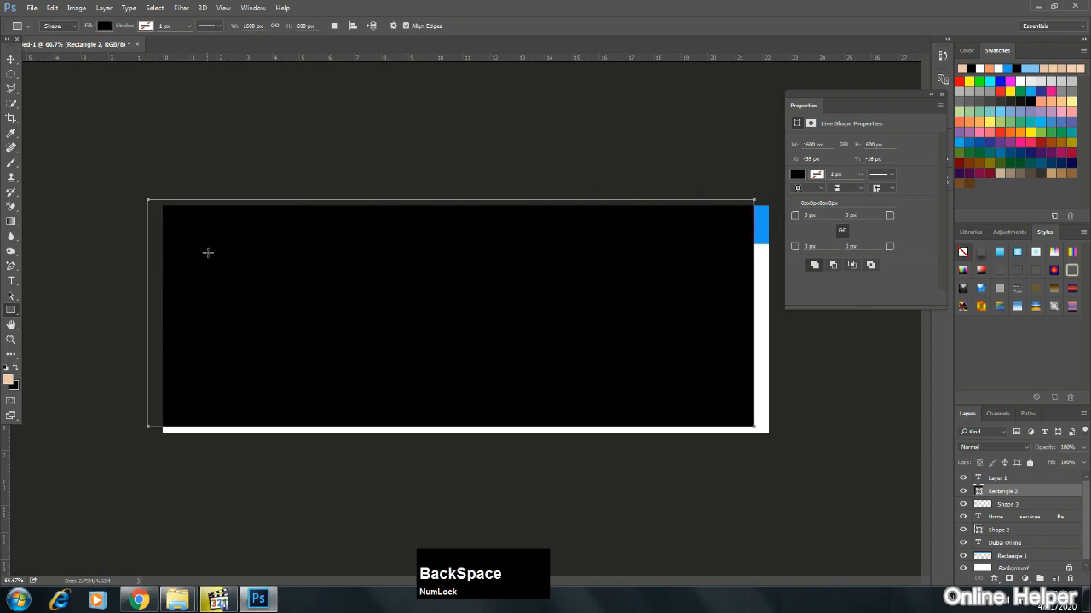
Align the black rectangle with the canvas at X 0, Y 0 px, and place its layer directly below the blue banner's layer.
click(12, 58)
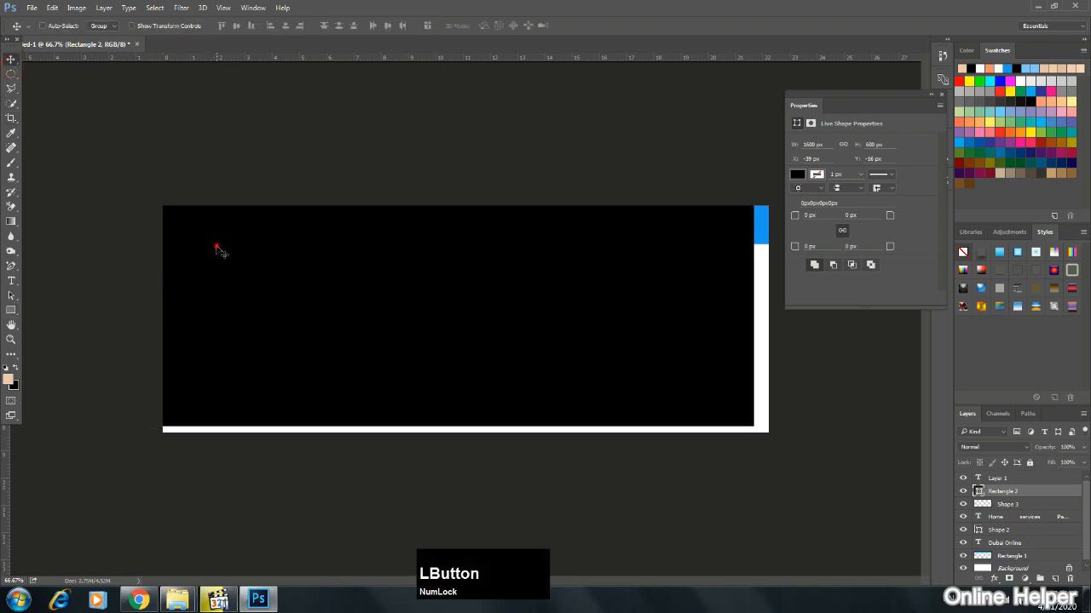
mouse_move(214, 246)
mouse_down()
mouse_move(248, 265)
mouse_move(227, 257)
mouse_move(236, 247)
mouse_move(231, 255)
mouse_up()
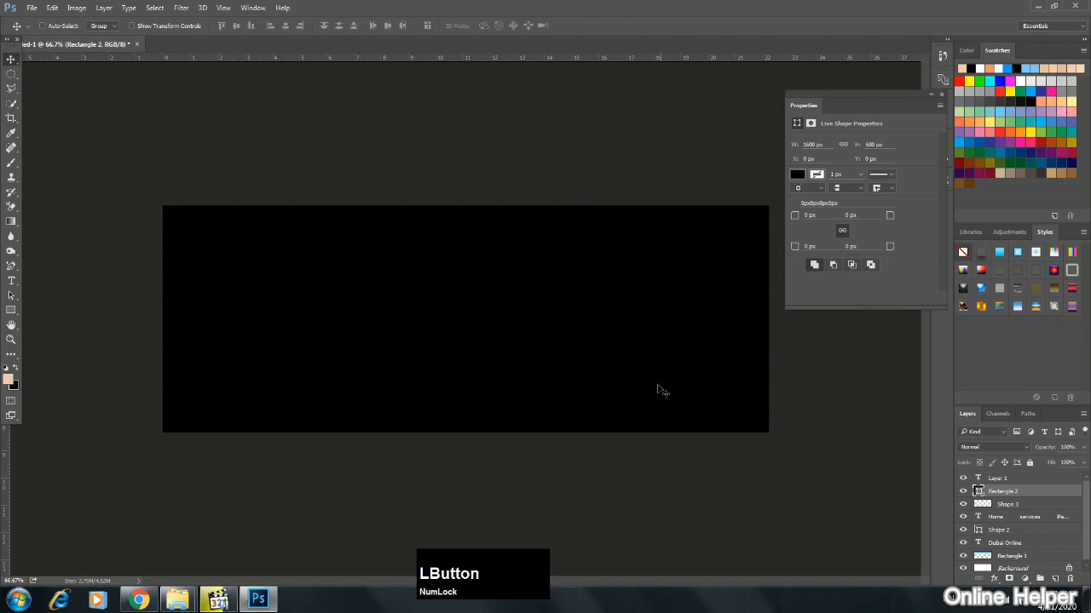
drag(1007, 505, 981, 558)
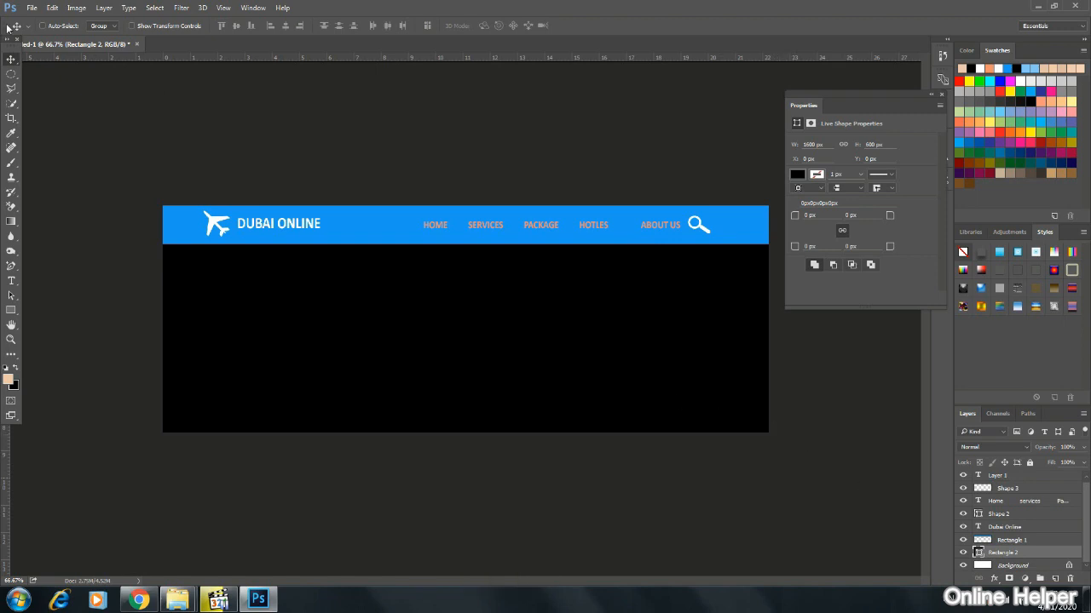
click(35, 10)
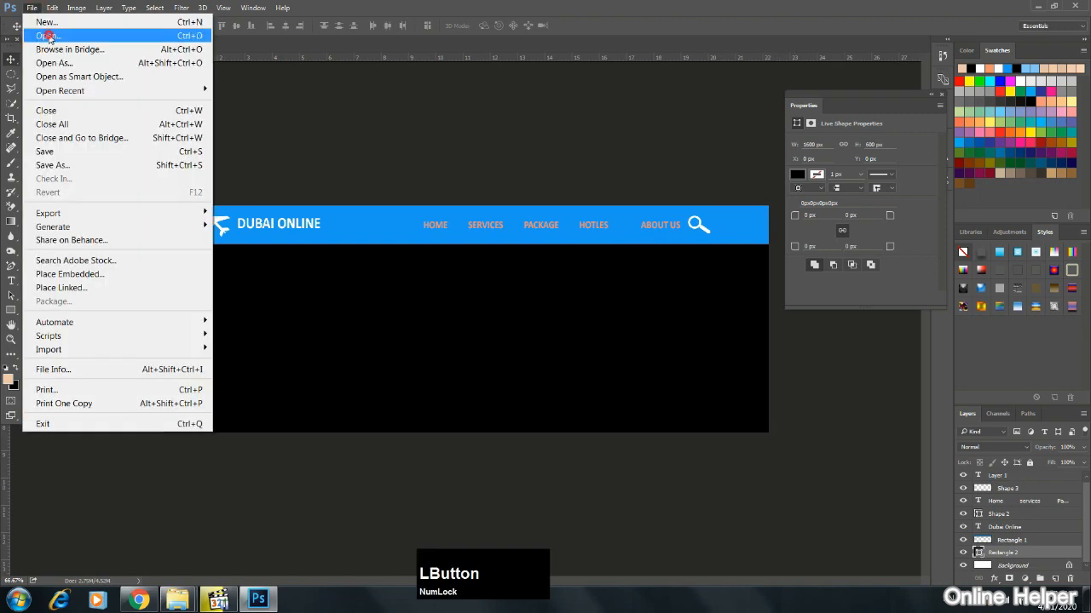
click(48, 36)
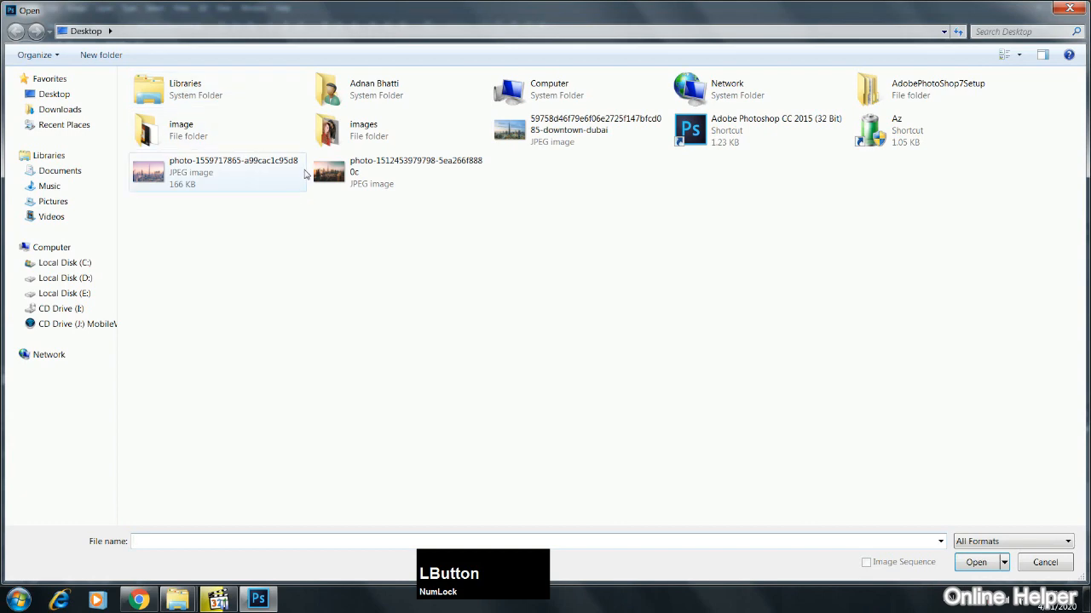
double_click(323, 172)
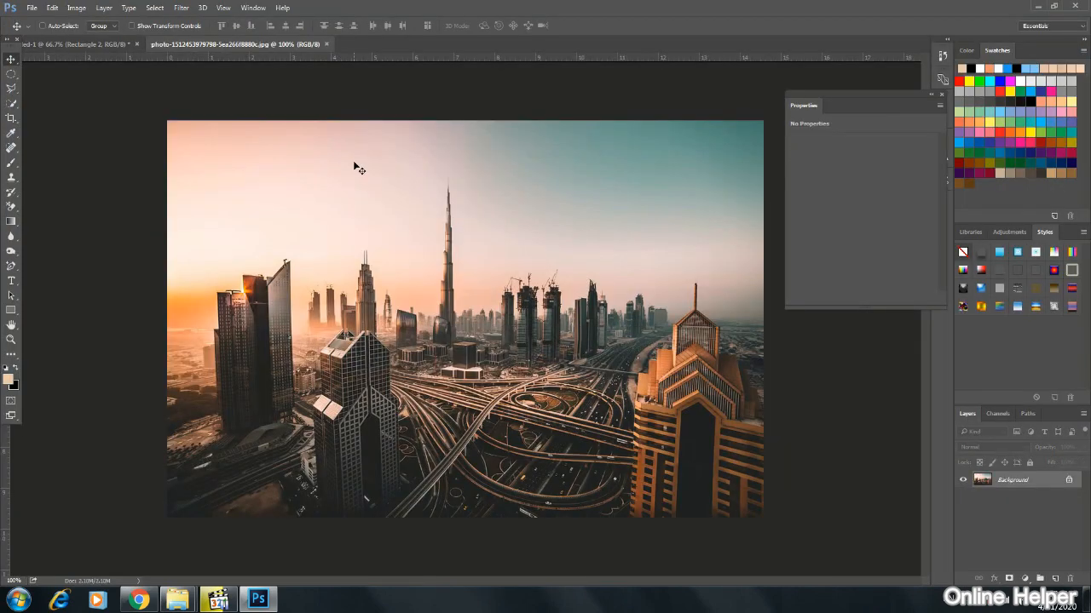
key(ctrl+a)
key(ctrl+c)
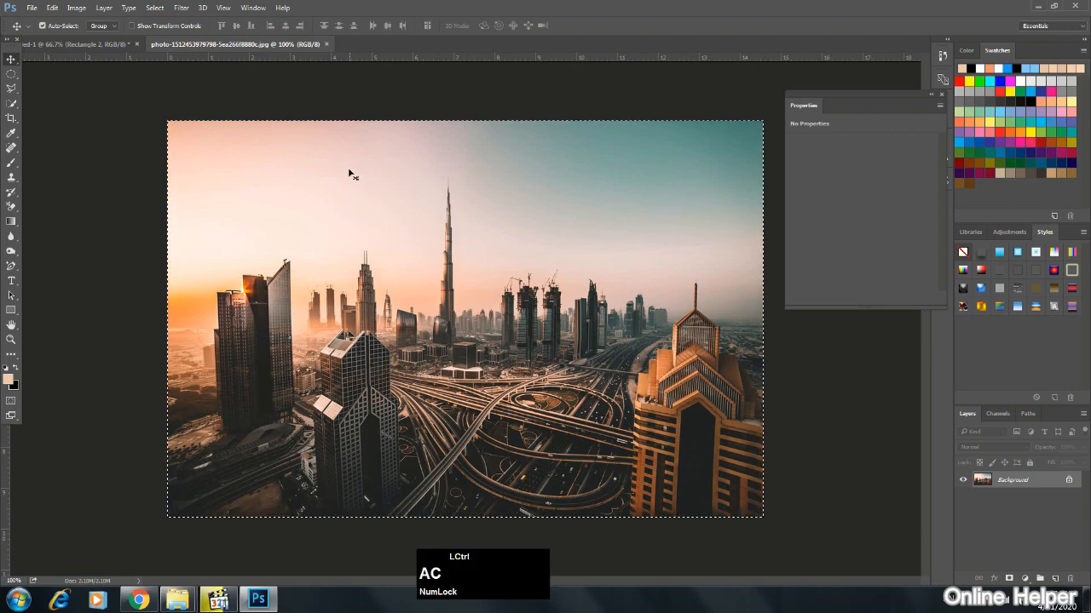
click(89, 45)
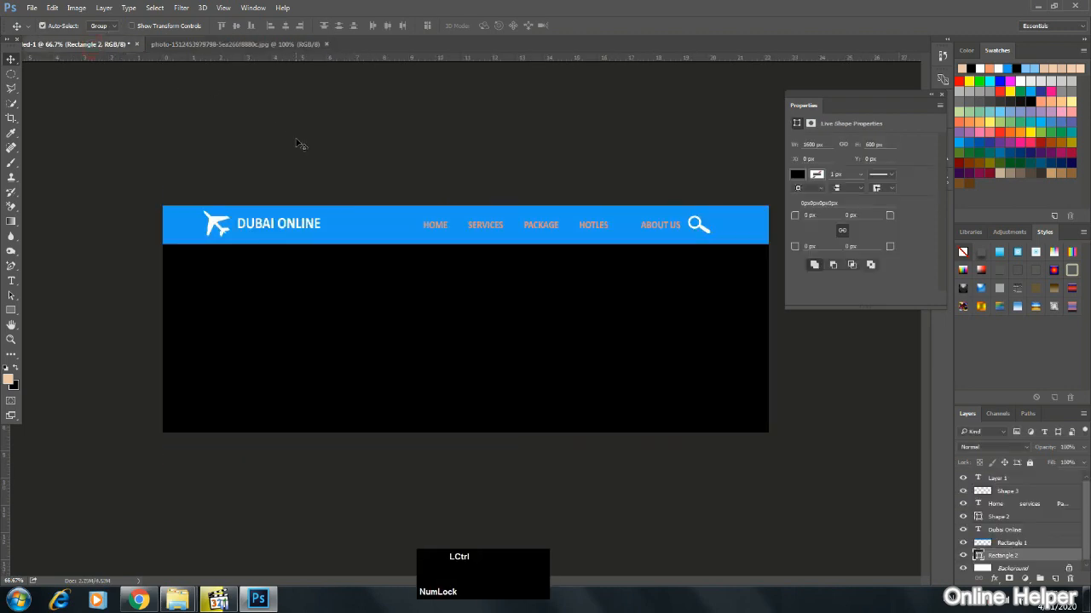
key(ctrl+v)
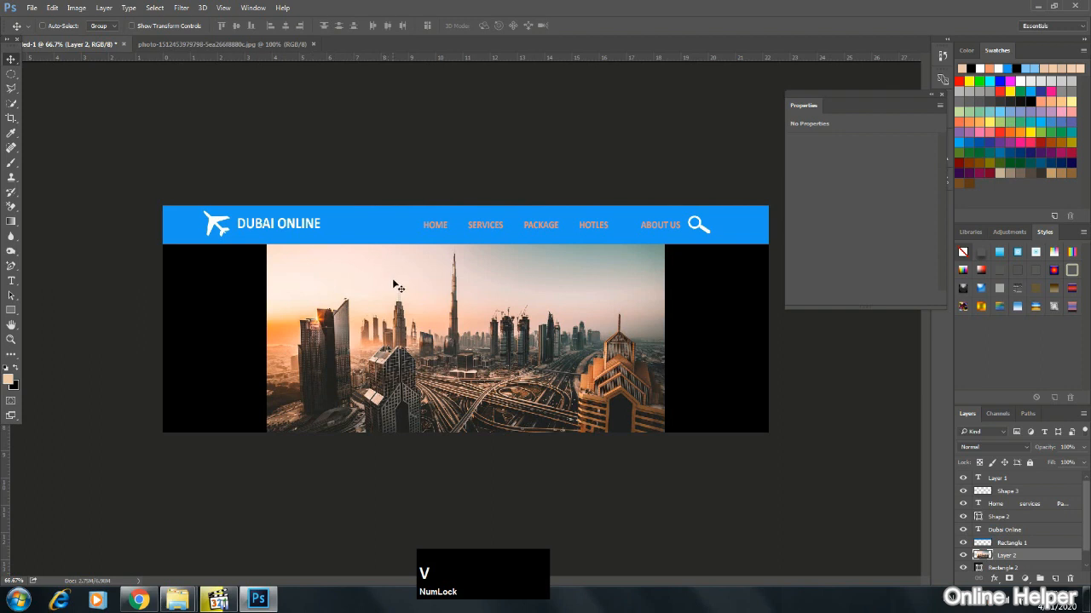
Stretch the skyline photo to about 152% width and 136% height so it spans the header, with its upper edge tucked under the blue banner.
key(ctrl+t)
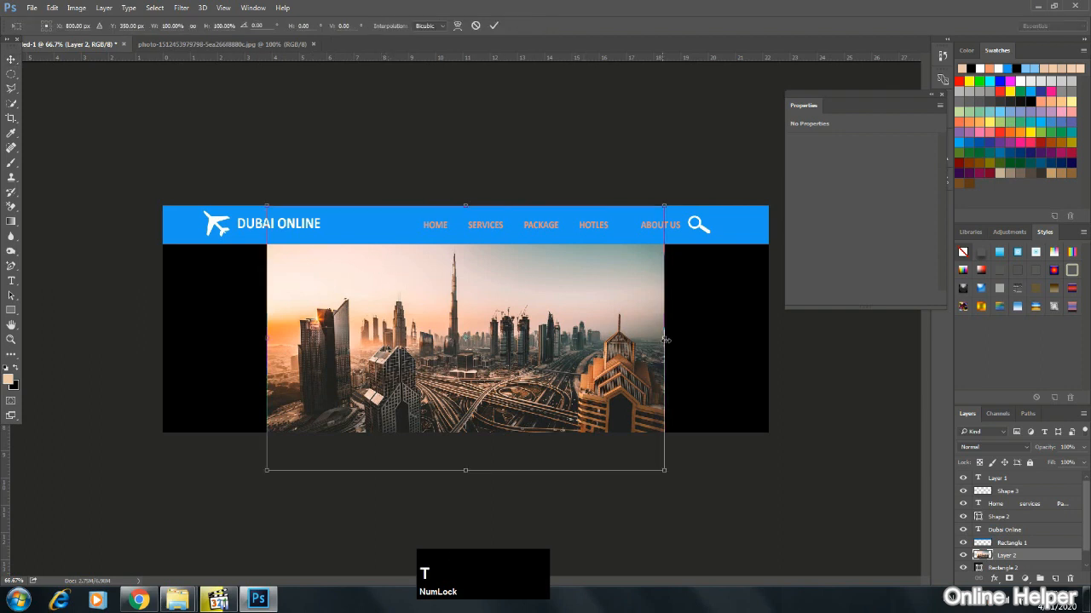
drag(667, 338, 767, 339)
drag(262, 351, 163, 339)
drag(398, 467, 406, 545)
drag(395, 438, 404, 408)
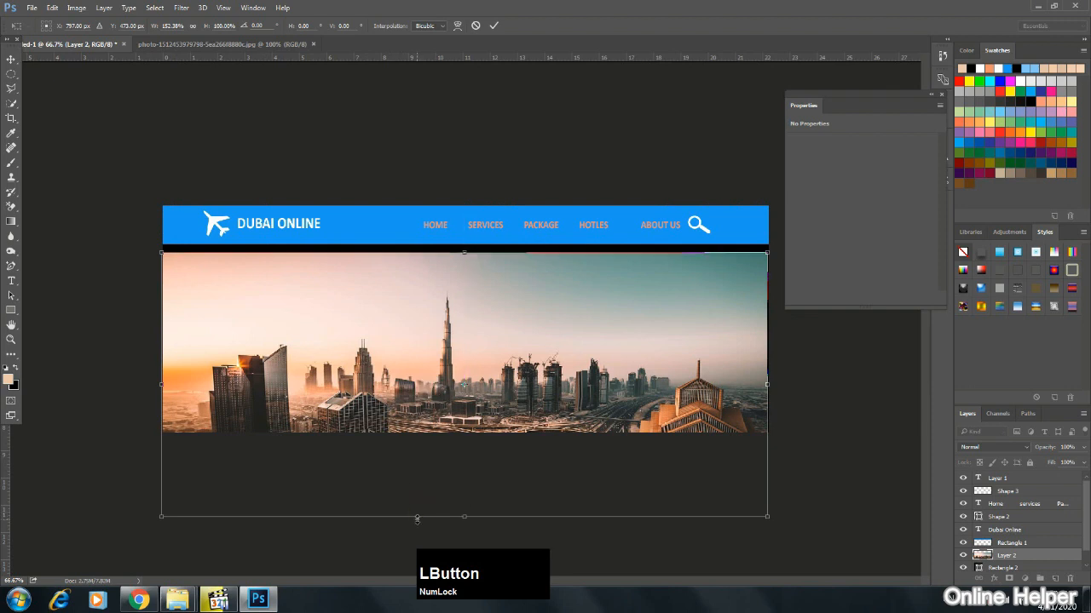
drag(420, 516, 404, 573)
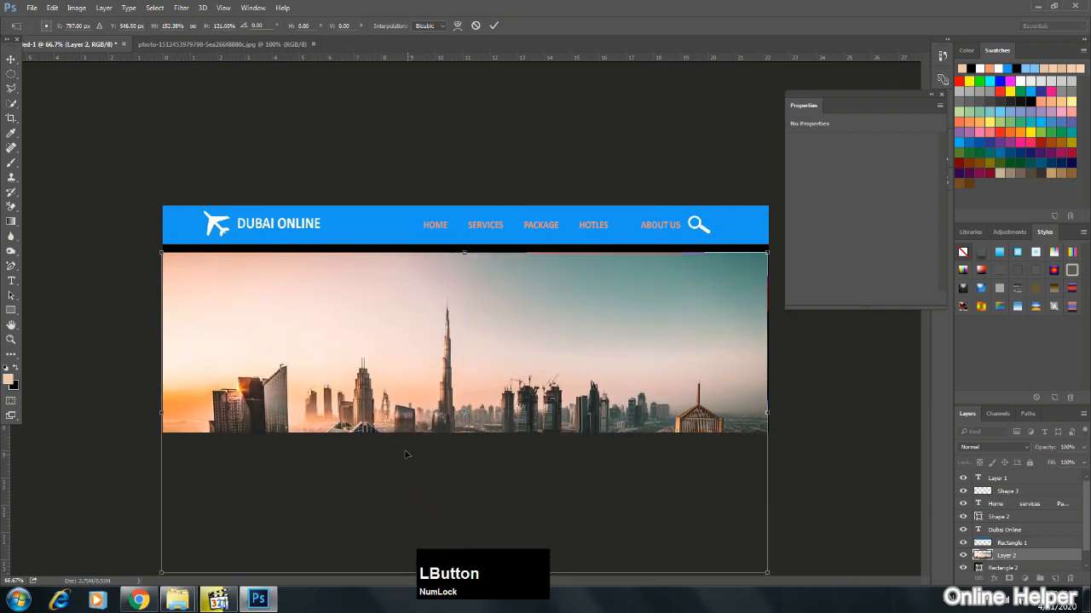
drag(400, 438, 399, 427)
drag(296, 564, 332, 601)
drag(347, 405, 349, 399)
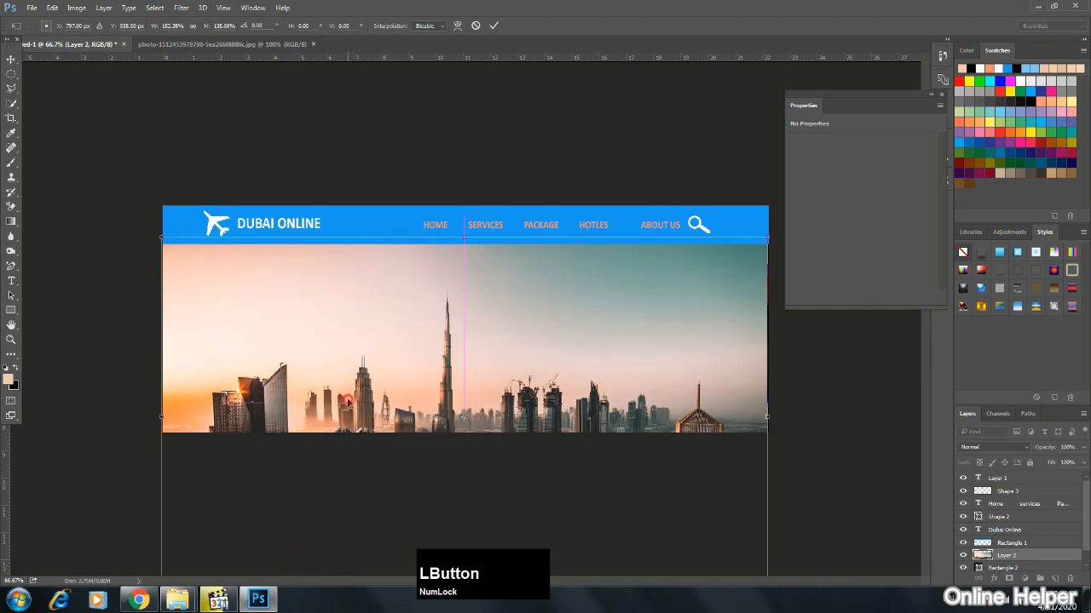
double_click(358, 400)
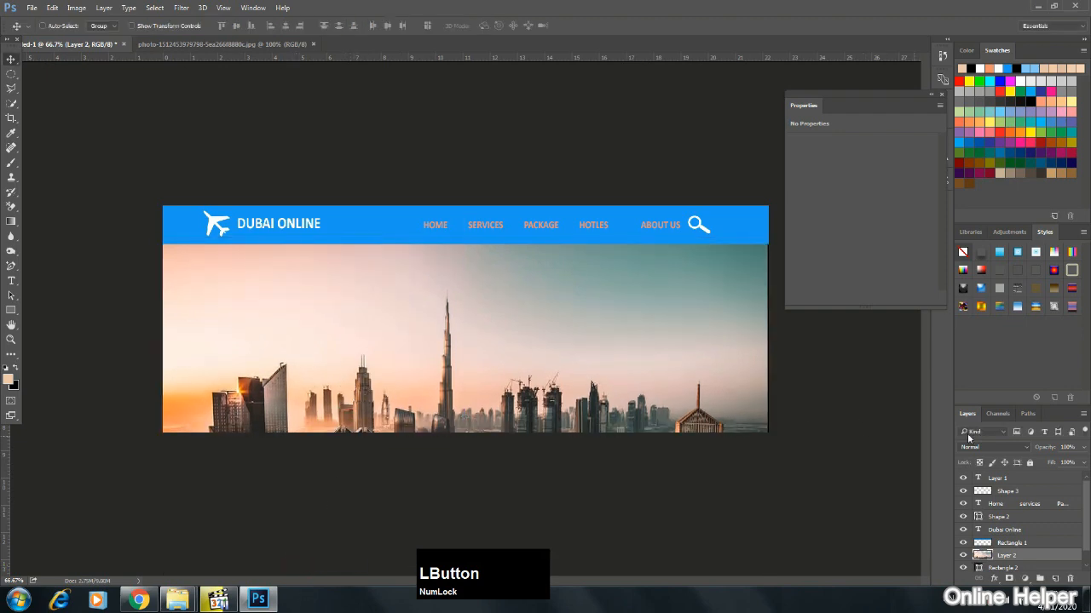
Try out the blend modes from Color up through Dissolve on the skyline photo layer, and return it to Normal.
click(985, 446)
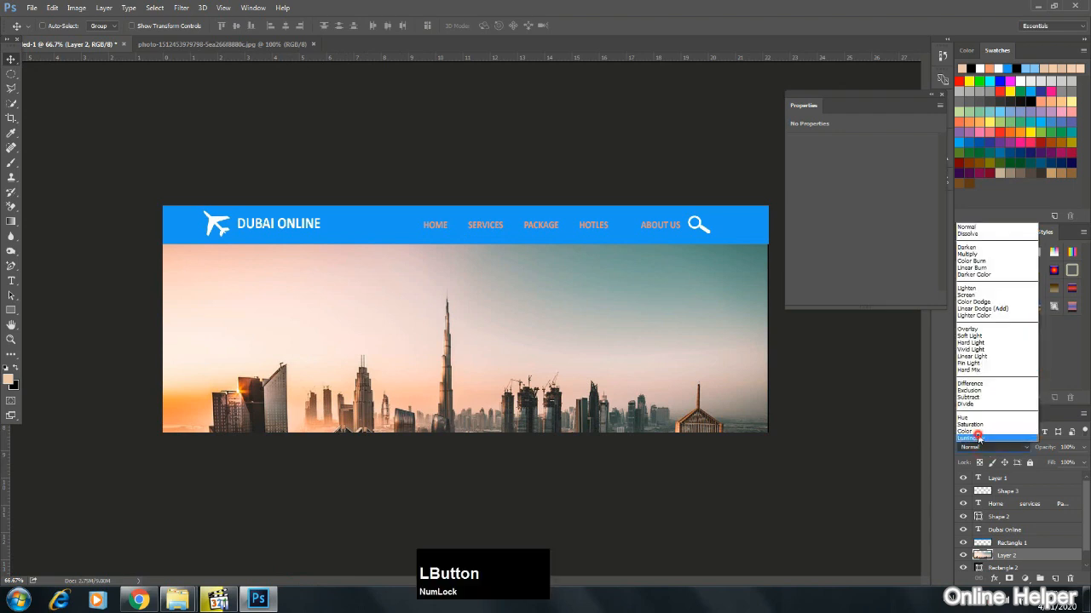
click(978, 434)
key(Up)
key(Up)
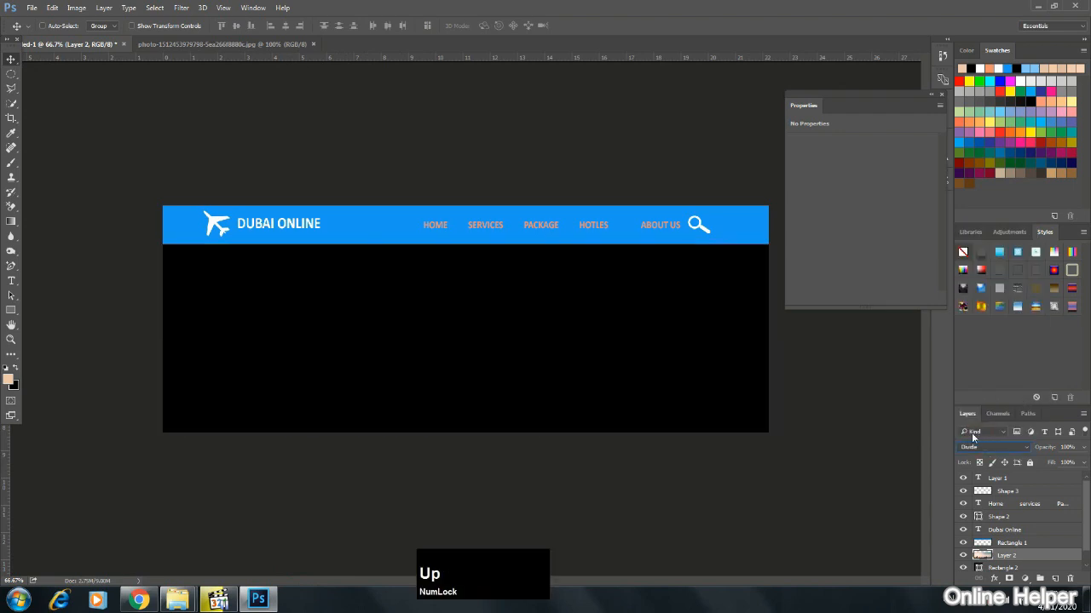
key(Up)
key(Up)
key(Up)
key(Up)
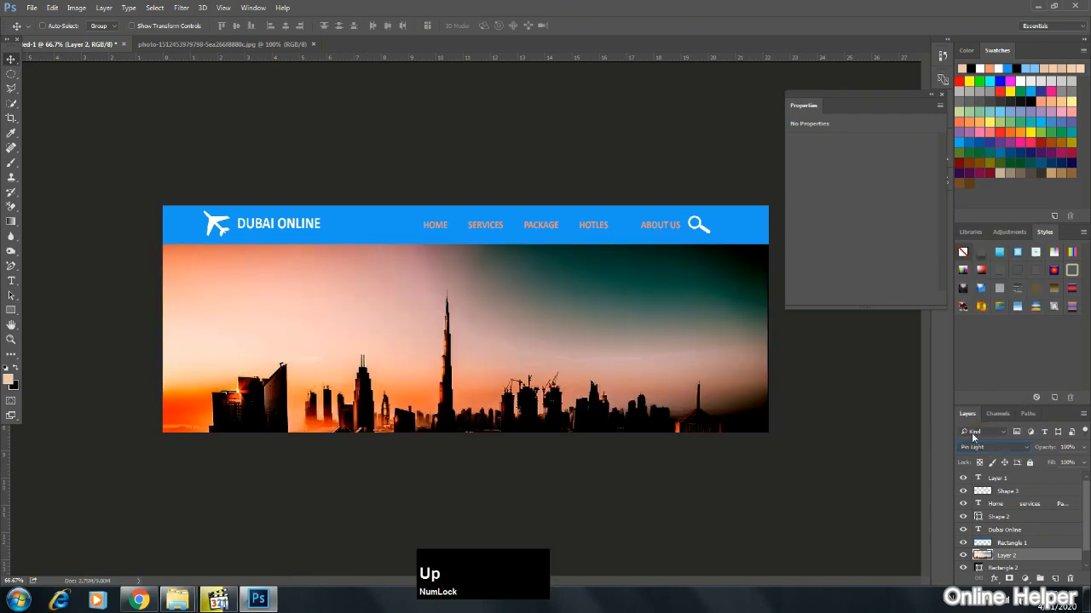
key(Up)
key(Up)
key(Up)
key(Up)
key(Up)
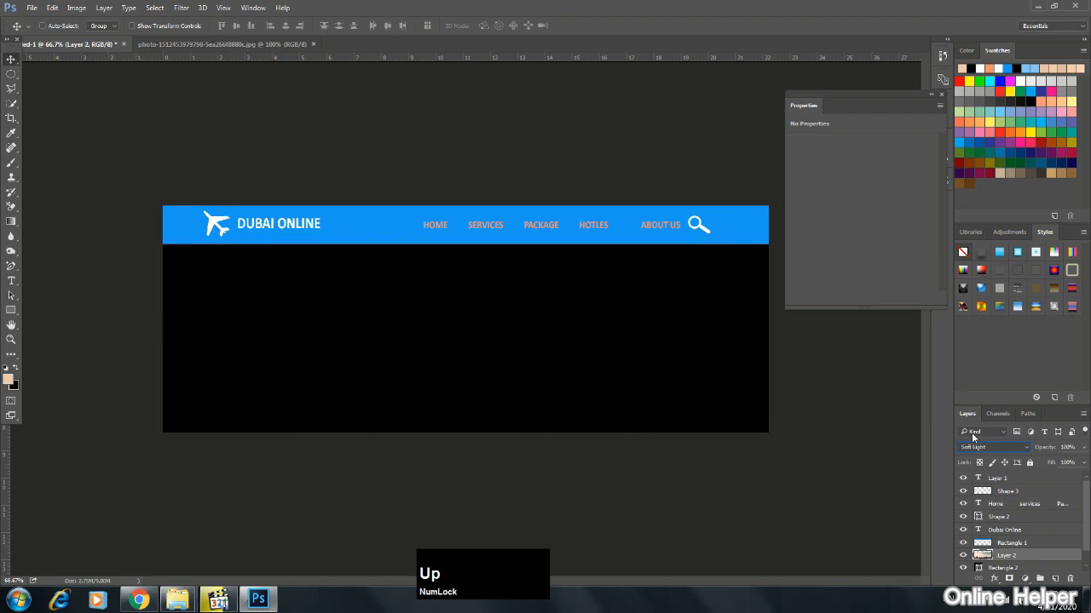
key(Up)
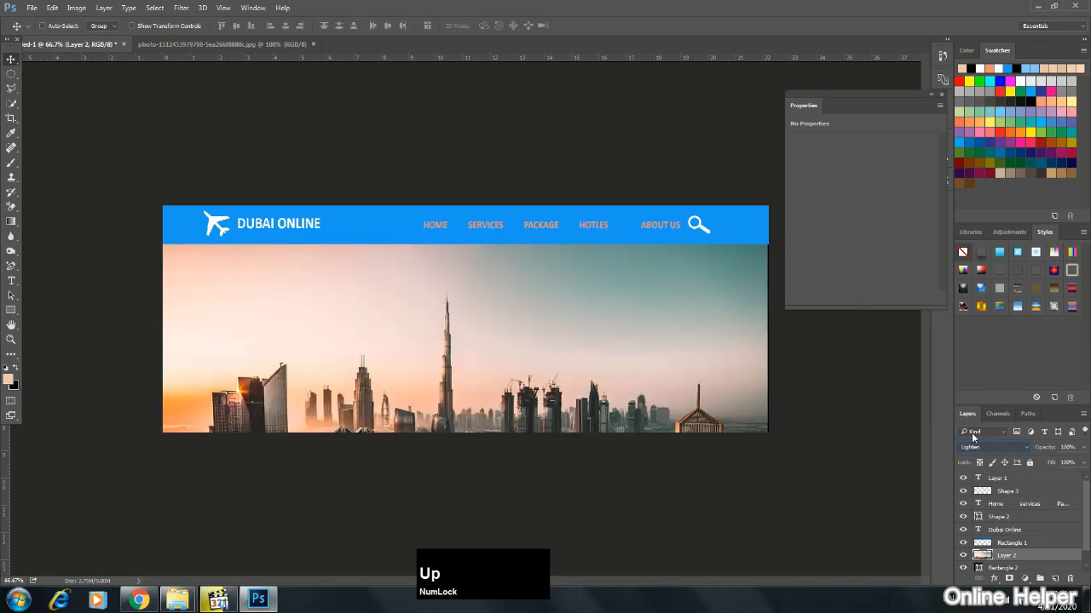
key(Up)
key(Up)
key(Up)
key(Up)
key(Up)
key(Up)
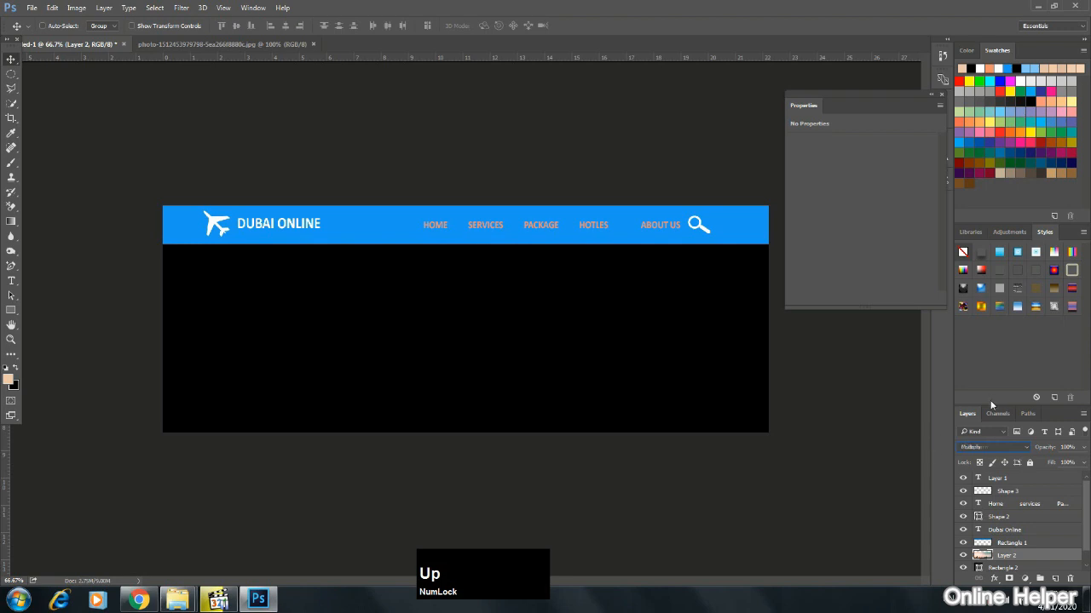
click(994, 449)
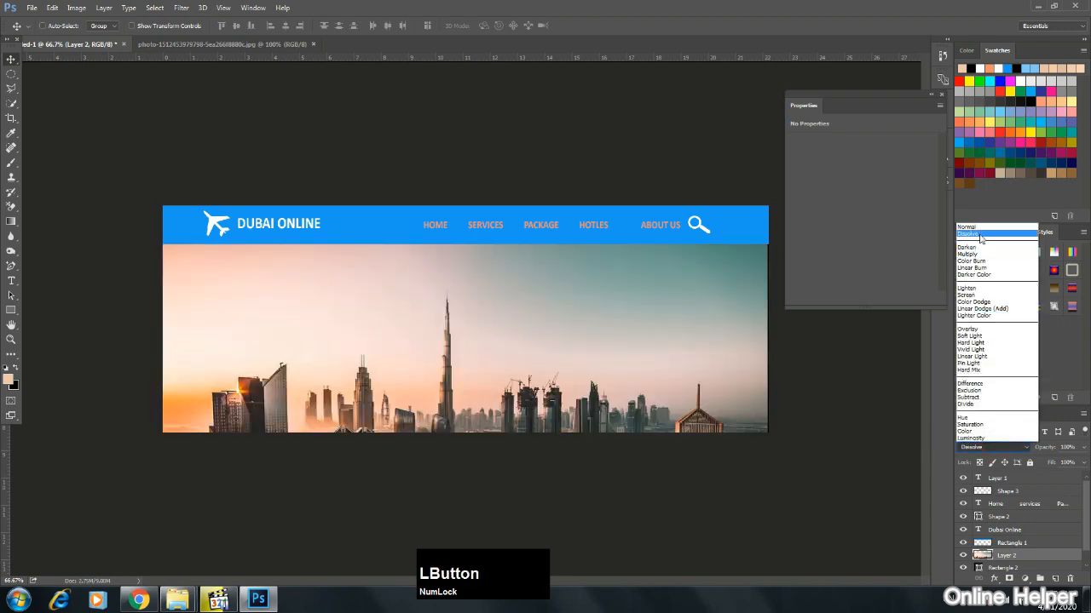
click(985, 234)
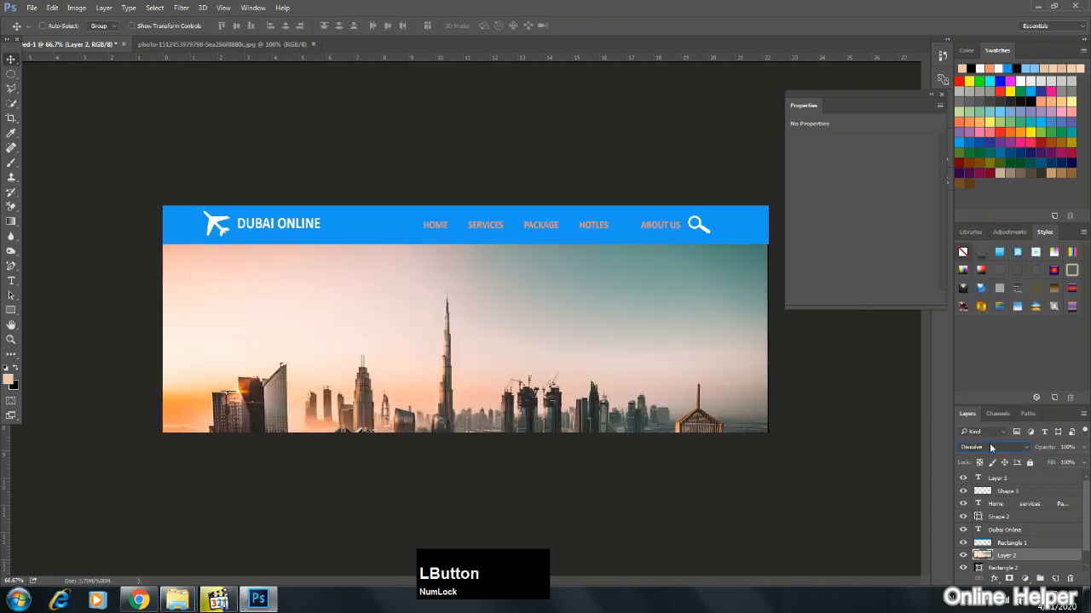
click(993, 449)
click(977, 228)
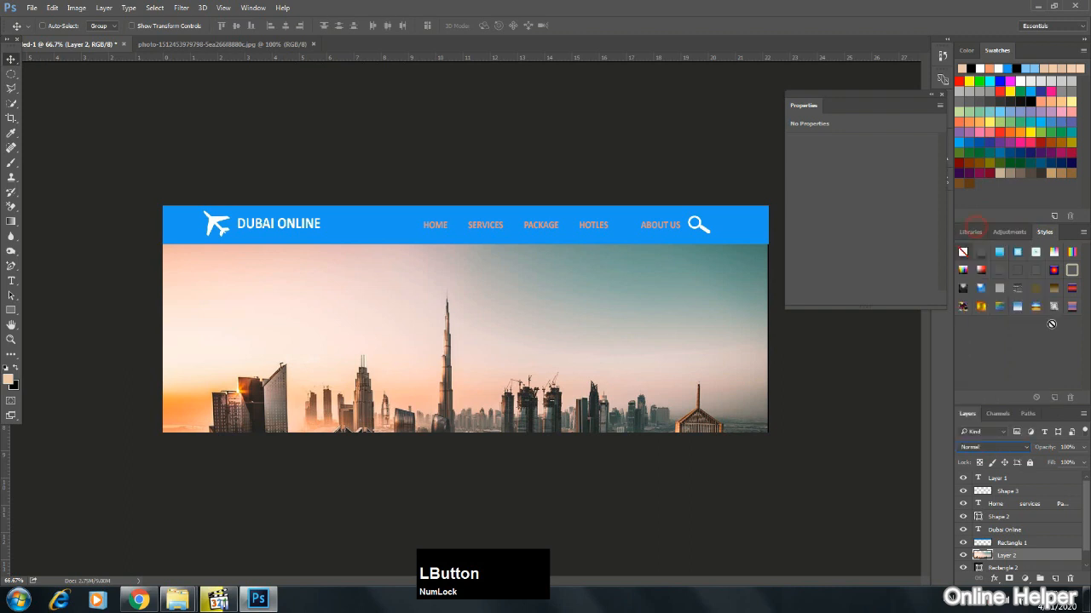
Lower the skyline photo layer's opacity to 41% so the black backdrop darkens it.
click(1083, 449)
drag(1056, 464, 1051, 464)
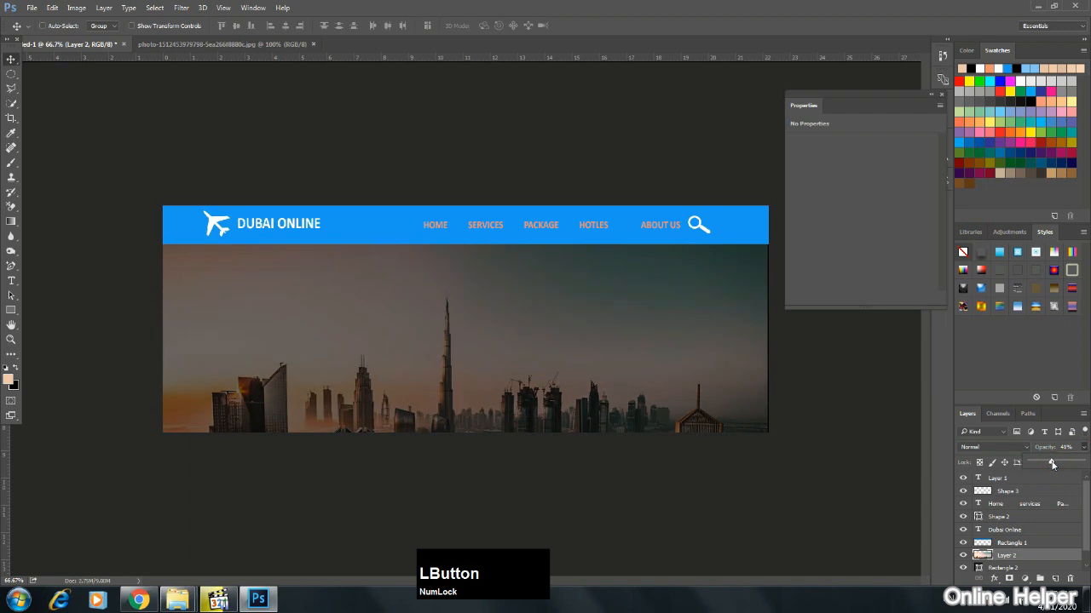
click(657, 330)
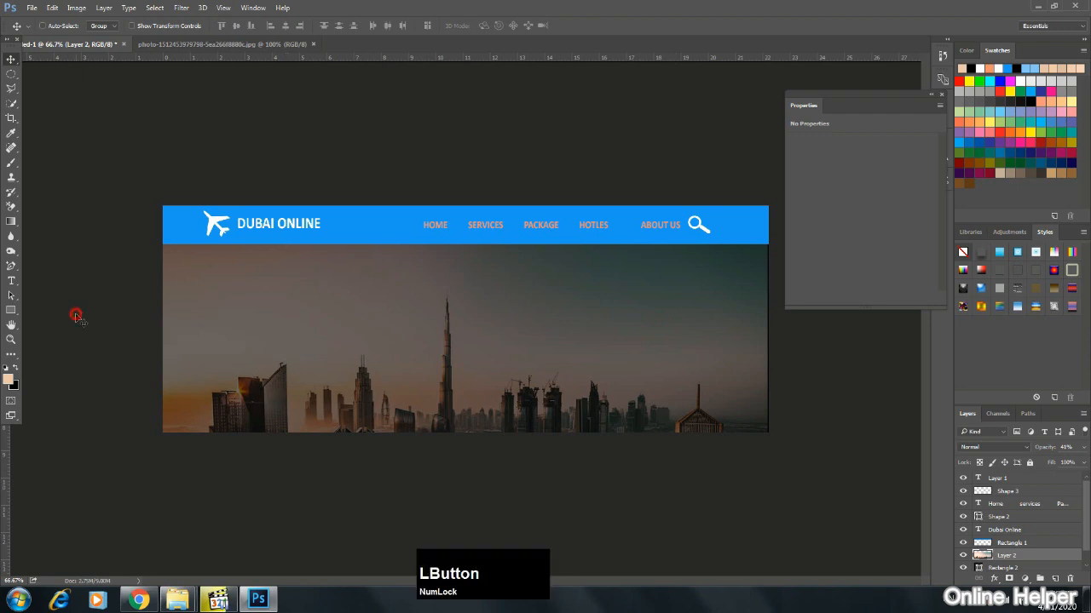
Add a paragraph text box about 1146 × 177 px over the skyline photo reading "WELCOME TO DUBAI ONLINE" at 30 pt.
click(11, 283)
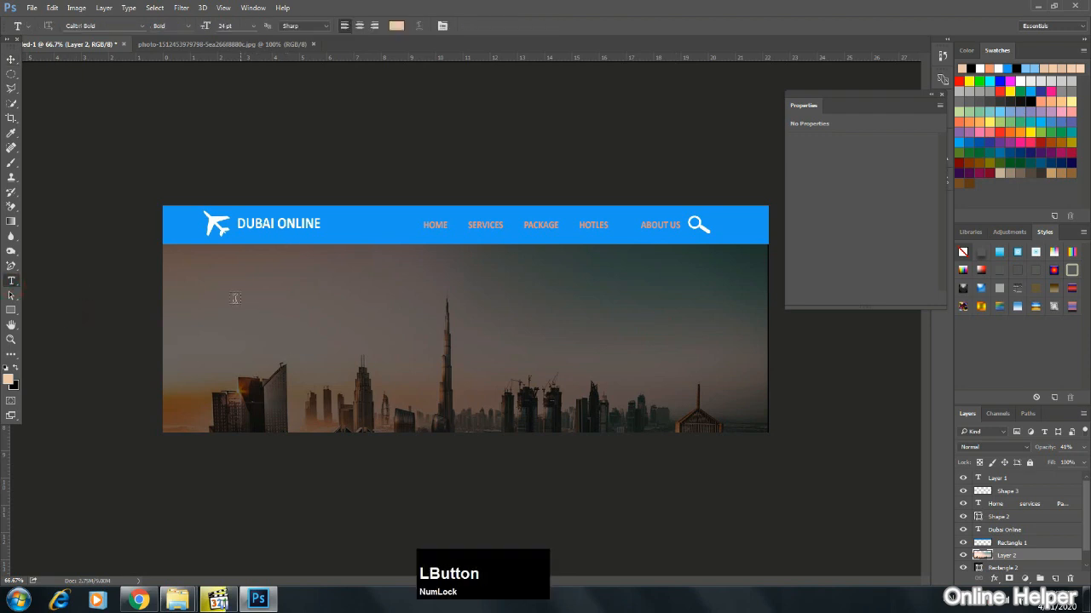
drag(235, 298, 663, 365)
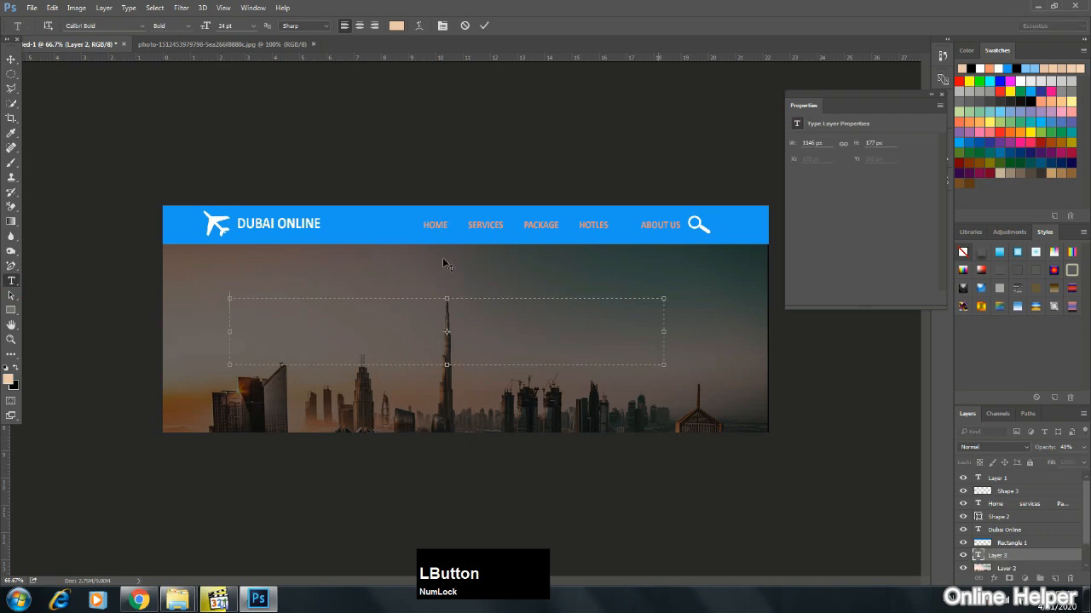
click(252, 27)
click(246, 196)
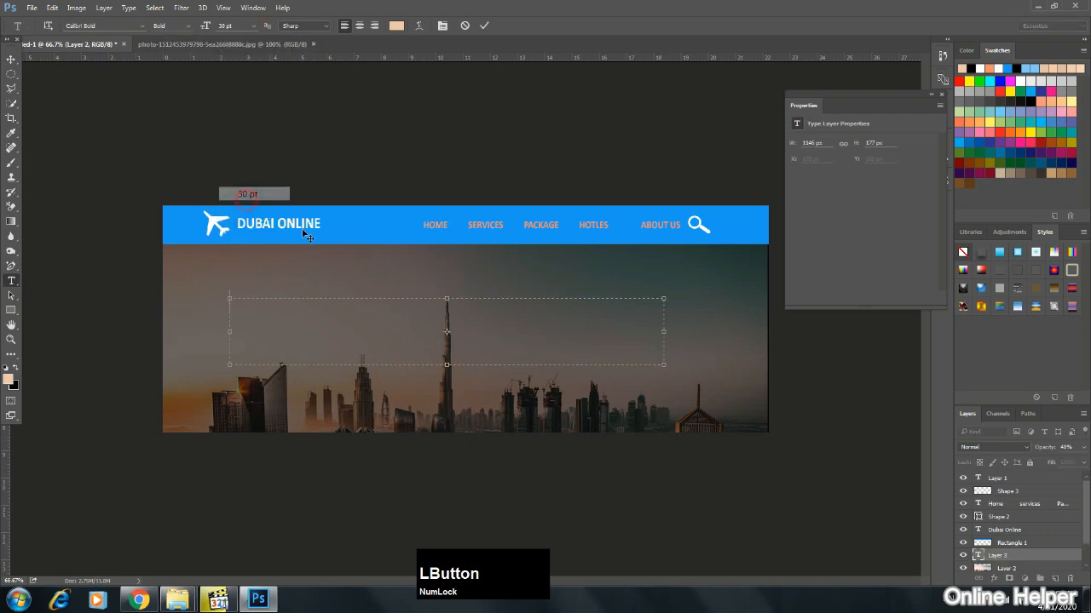
key(BackSpace)
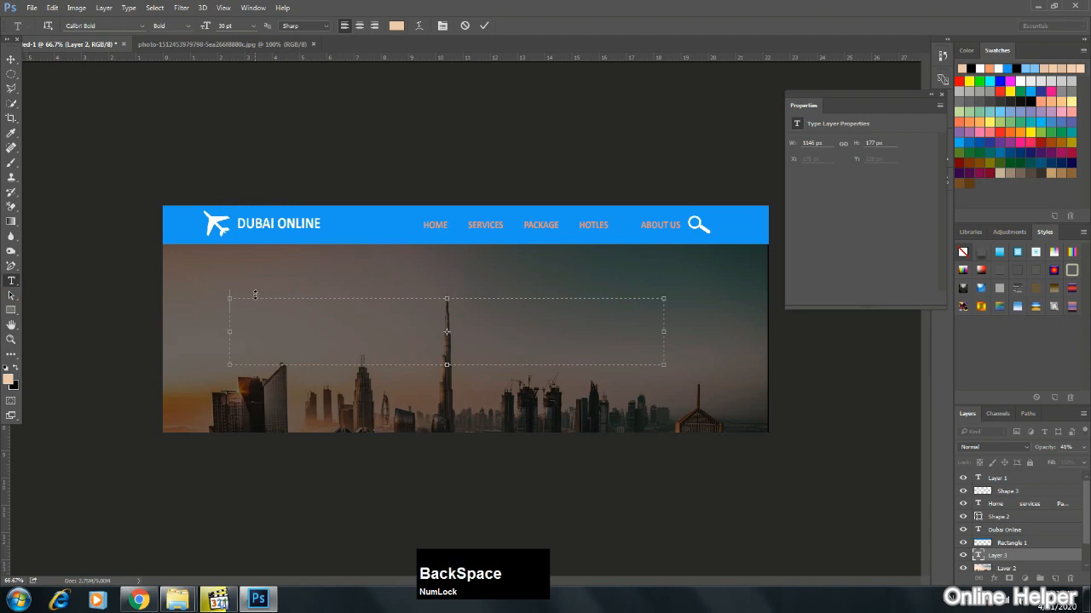
key(shift)
text(W)
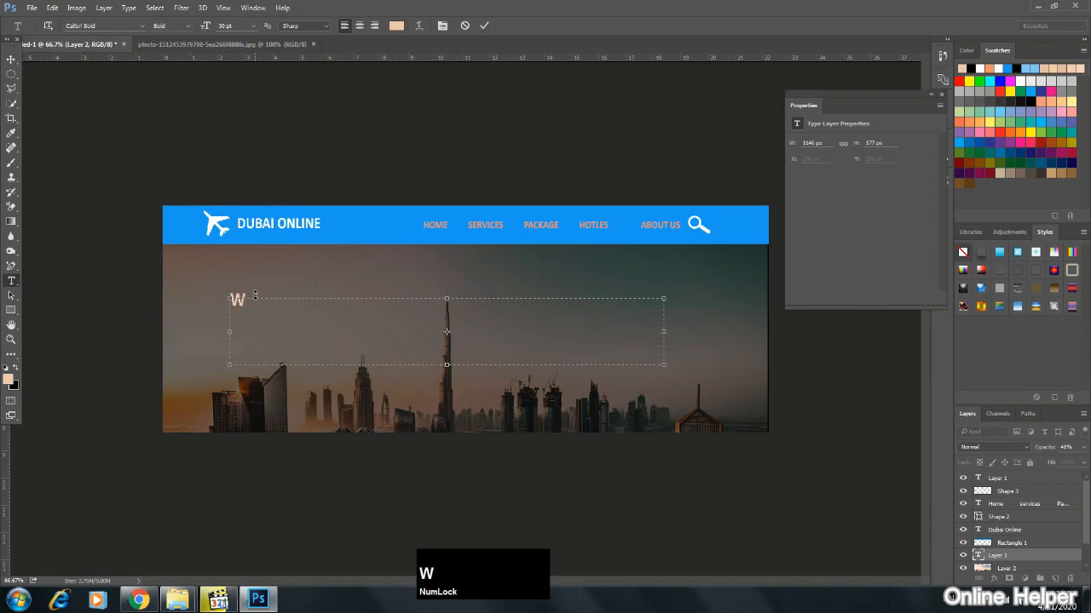
text(ELCOME )
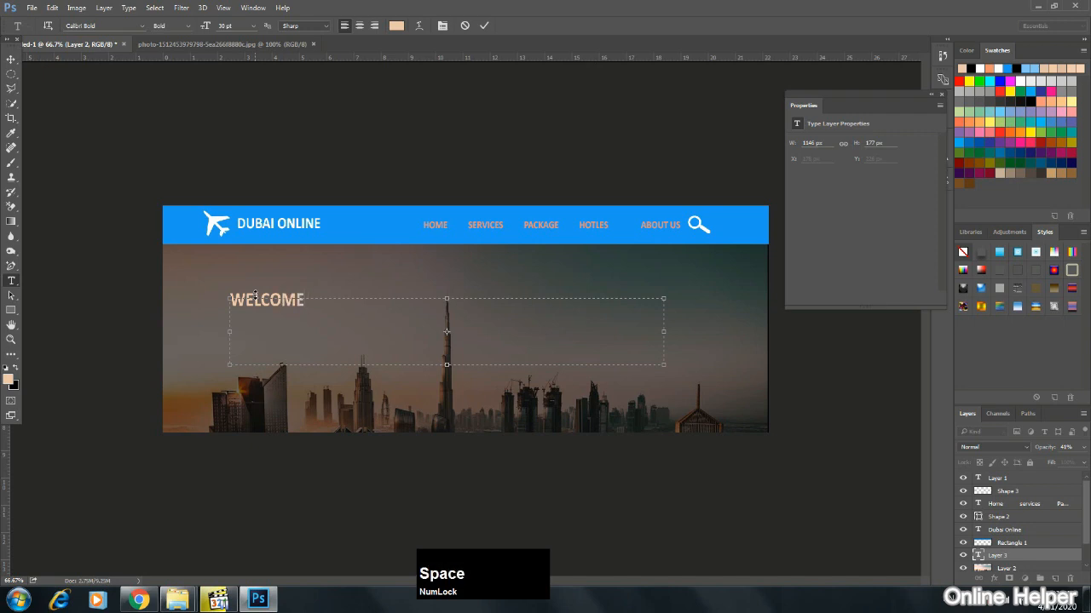
text(TO DUBA)
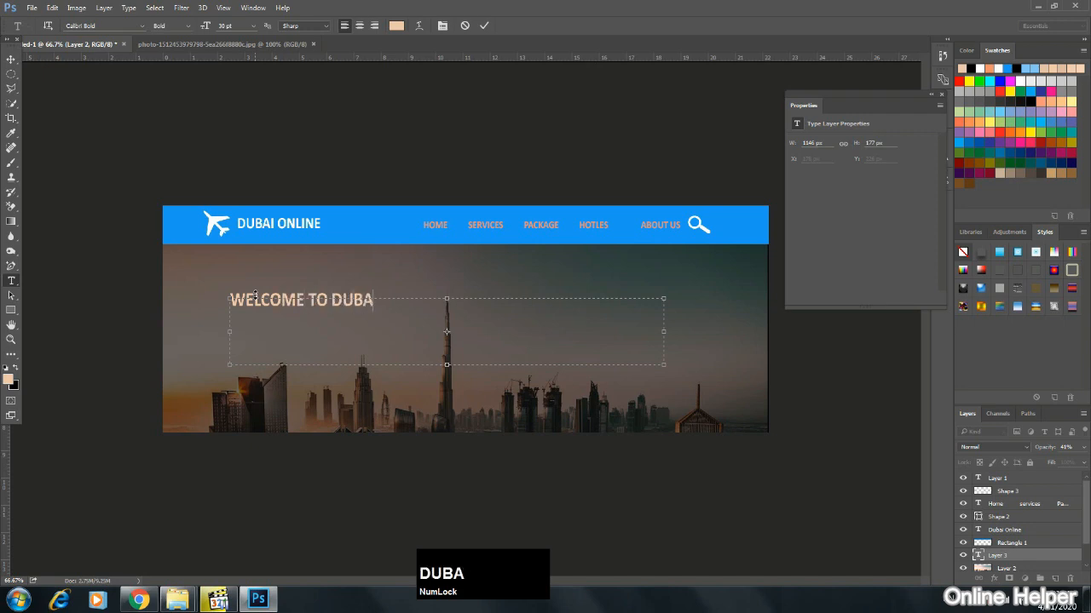
text(I ONLINE)
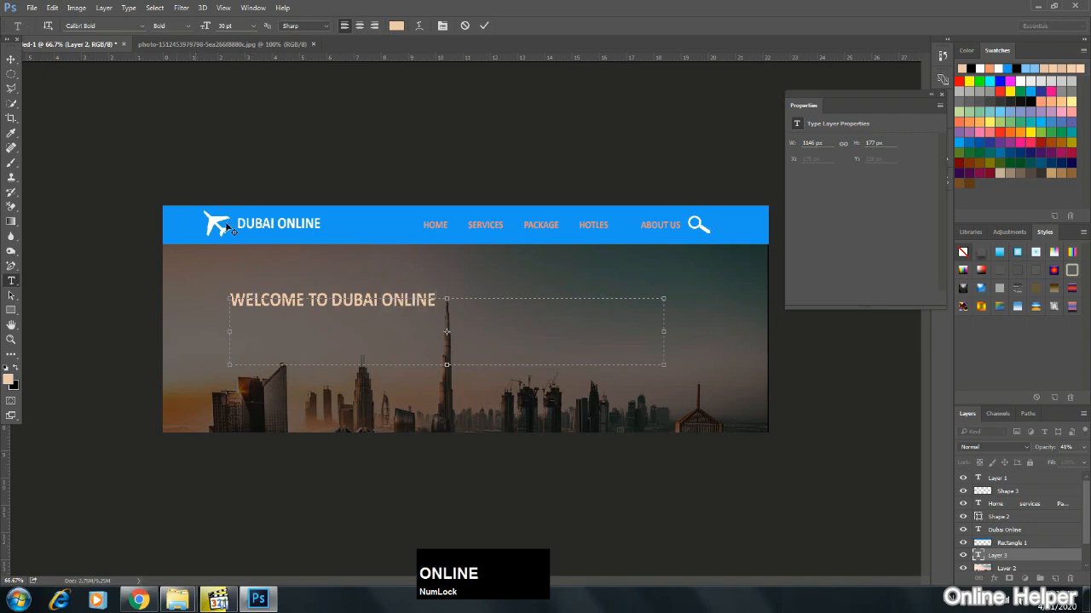
Change the whole "WELCOME TO DUBAI ONLINE" heading's text color to white.
drag(436, 300, 154, 335)
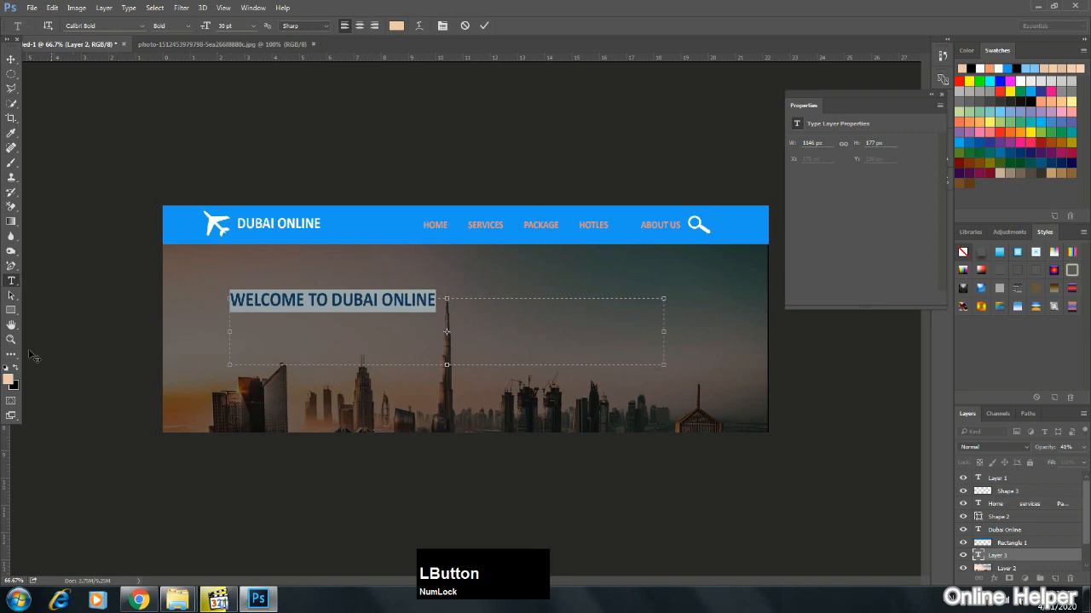
click(8, 378)
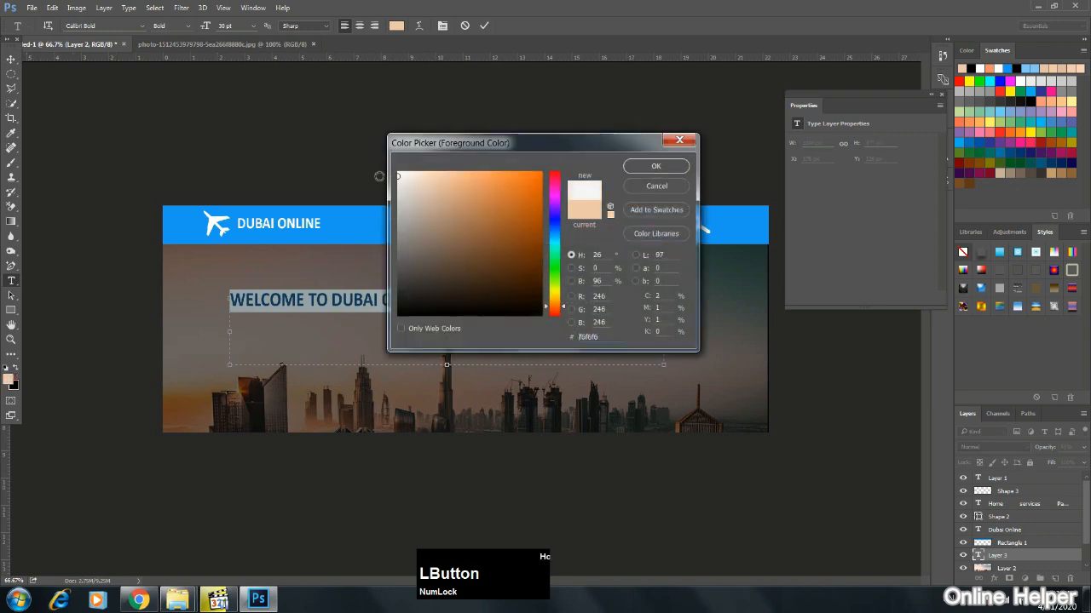
click(655, 166)
click(16, 61)
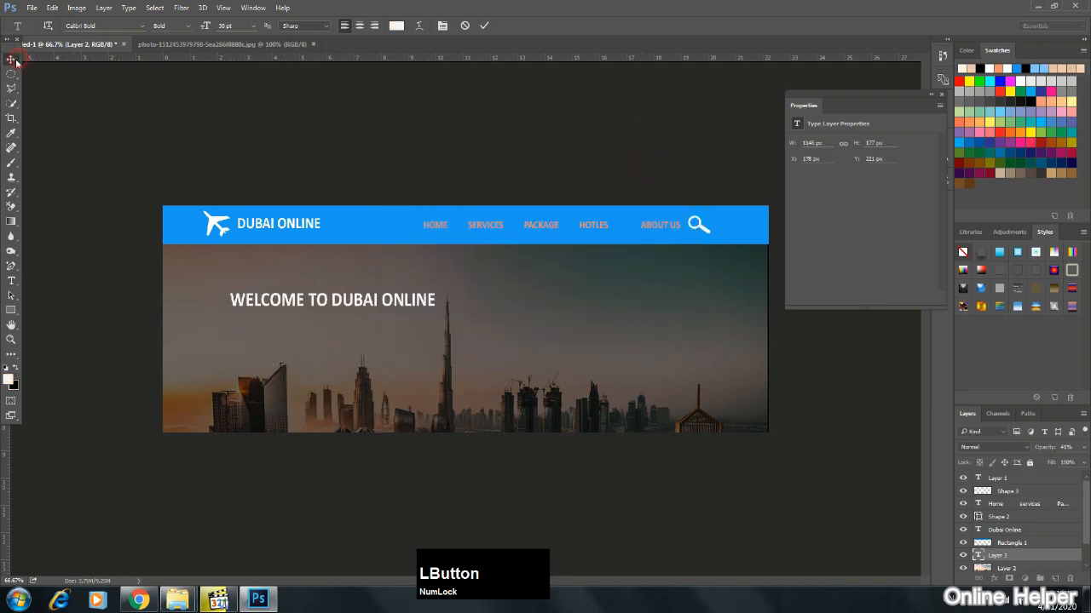
Move the welcome heading toward the photo's upper-left corner, to about X 58, Y 188 px.
drag(273, 303, 230, 291)
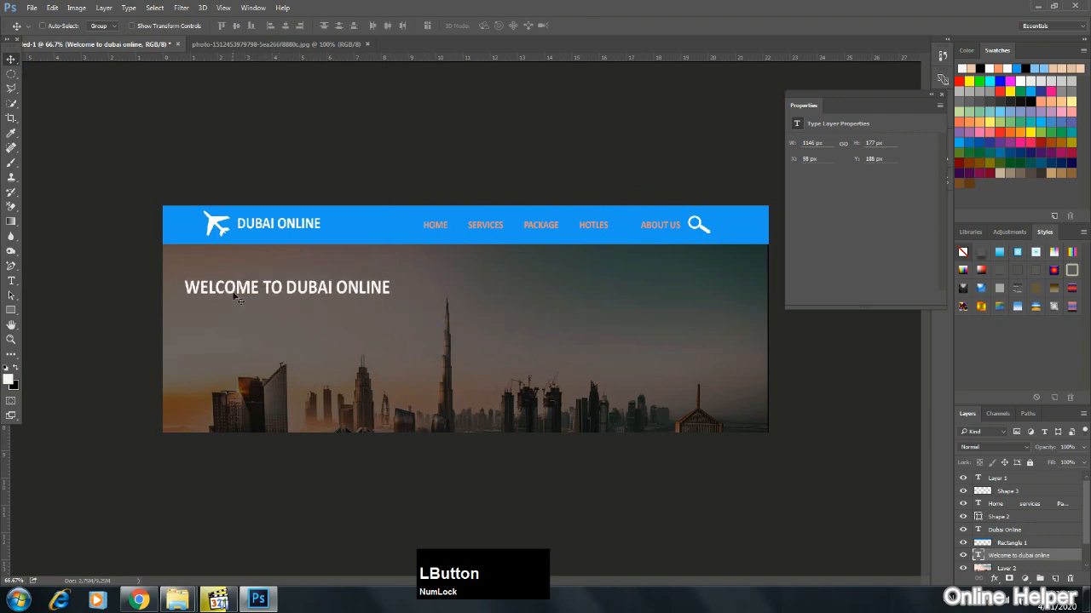
key(End)
click(158, 265)
click(11, 281)
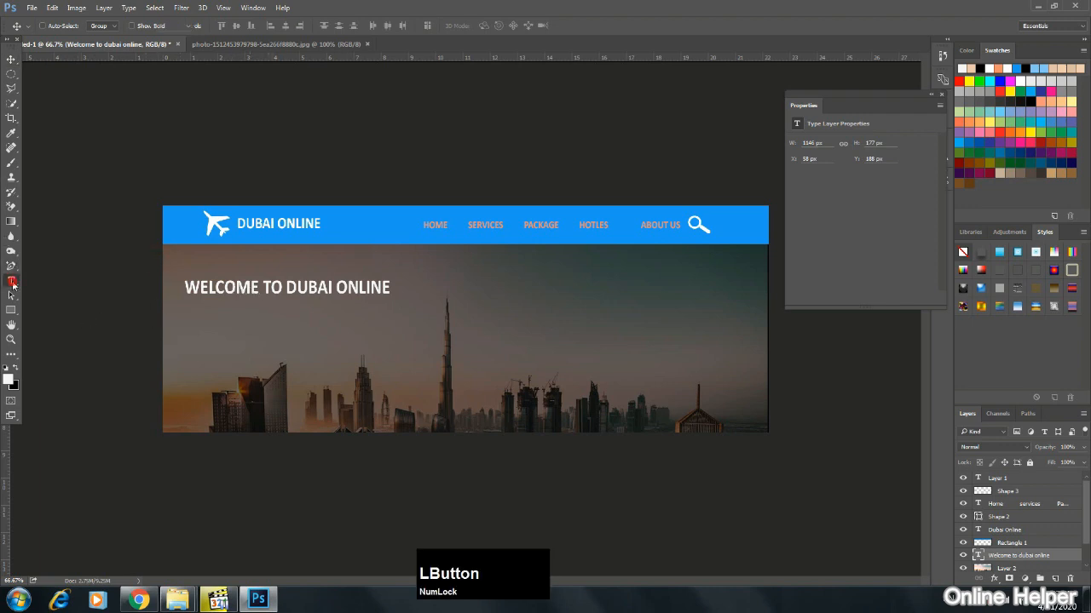
click(388, 288)
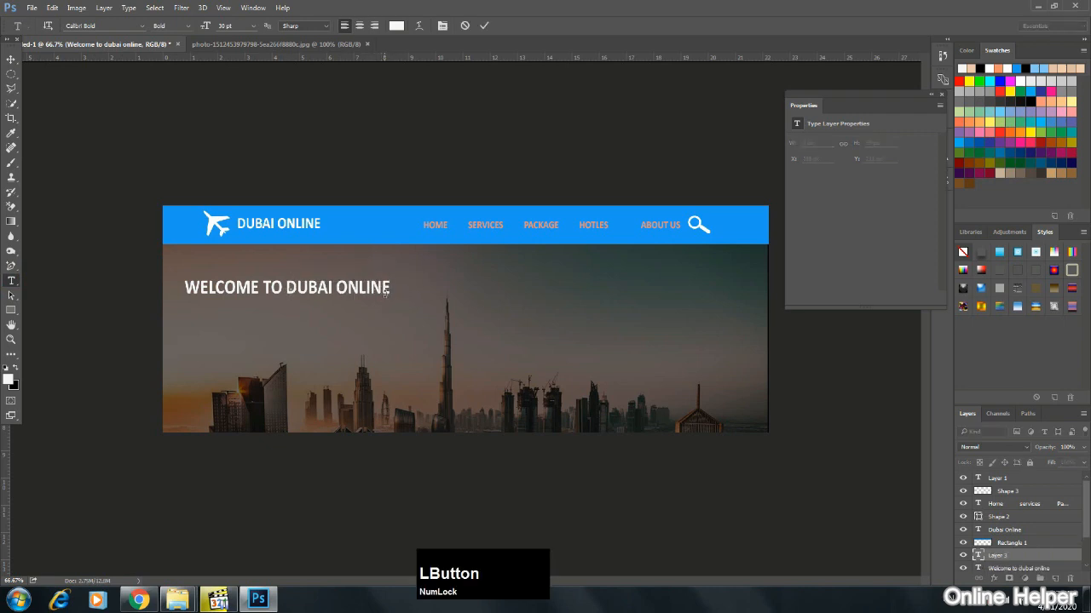
key(ctrl+a)
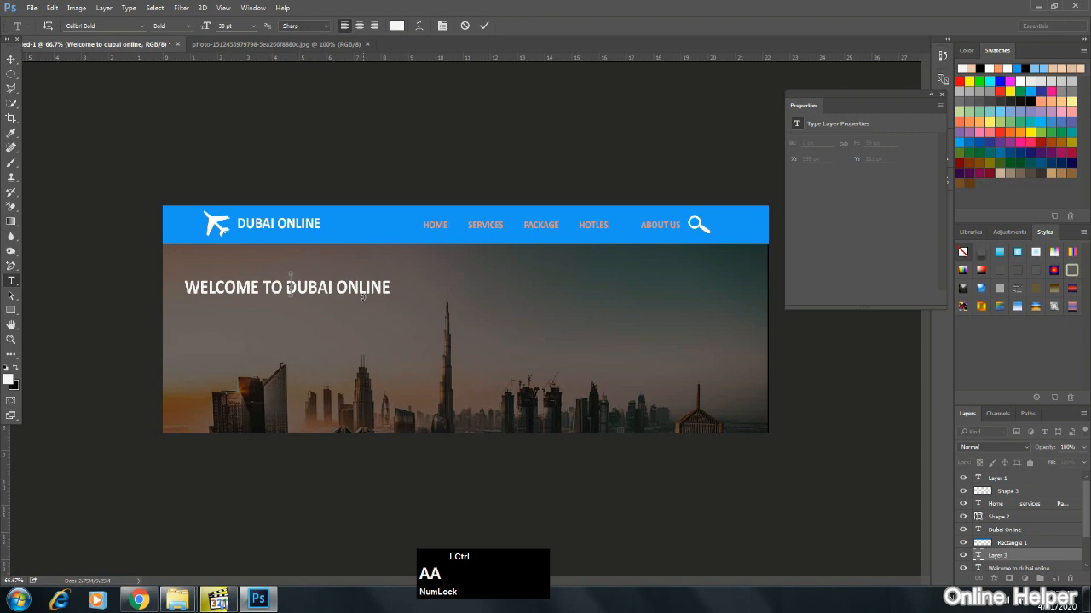
key(Escape)
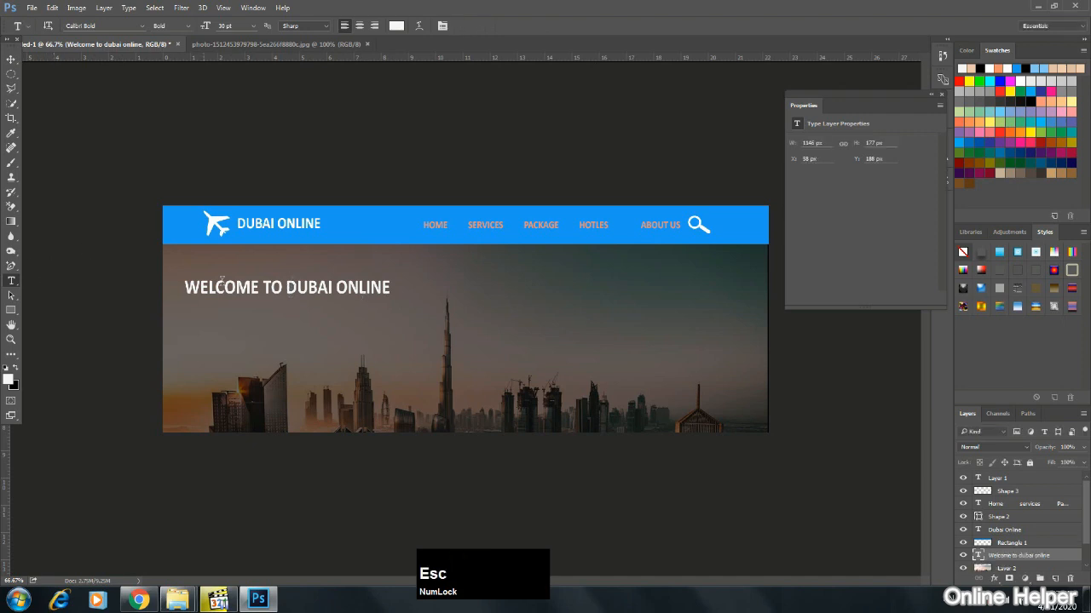
click(390, 287)
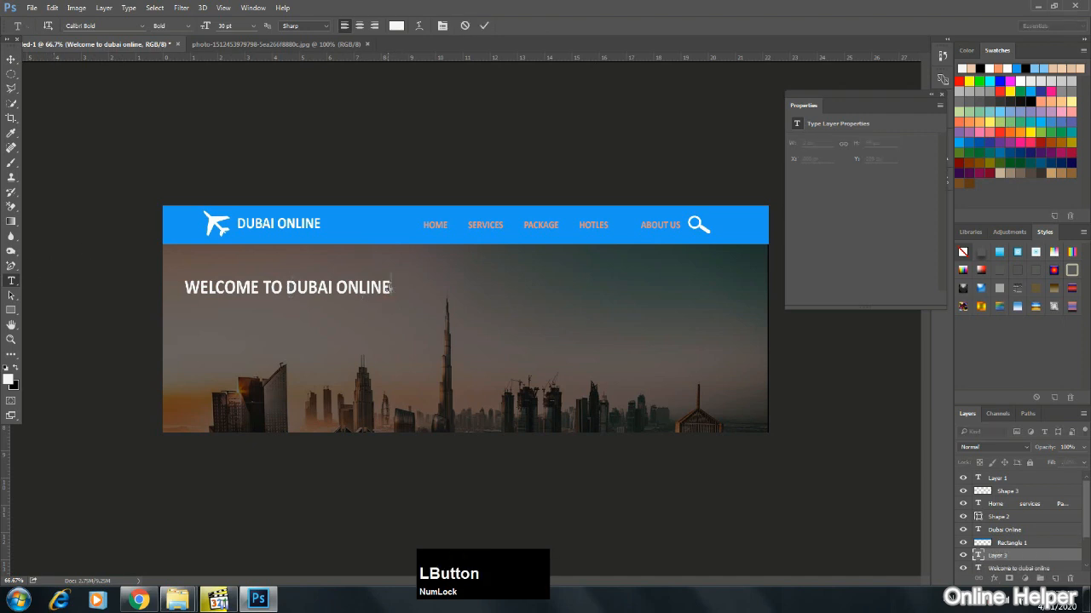
key(Escape)
Select all of the welcome heading's text and reapply the 30 pt font size.
click(388, 287)
drag(390, 287, 175, 287)
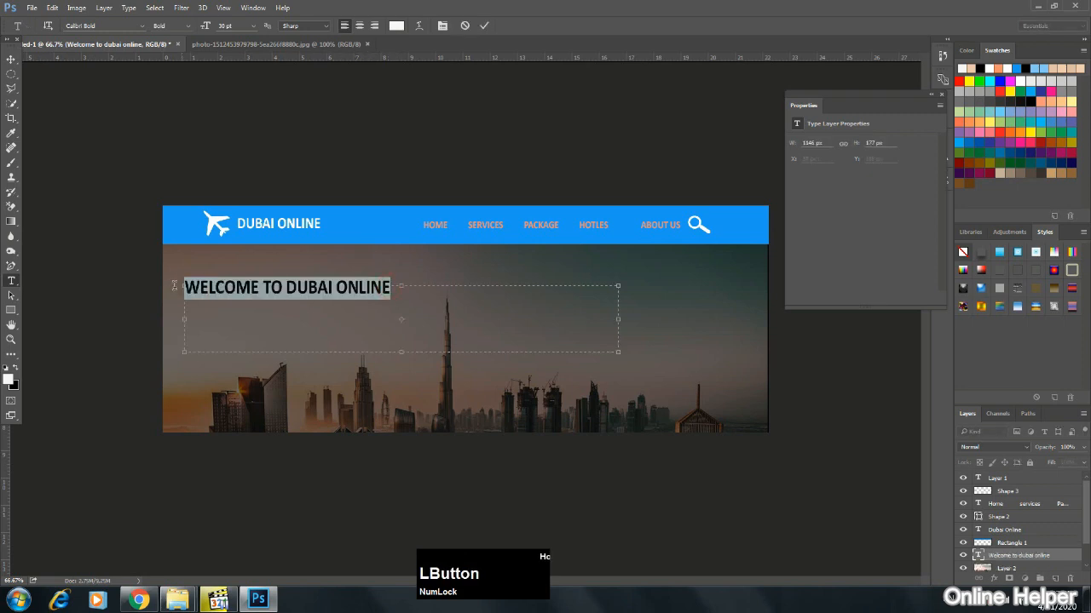
click(250, 28)
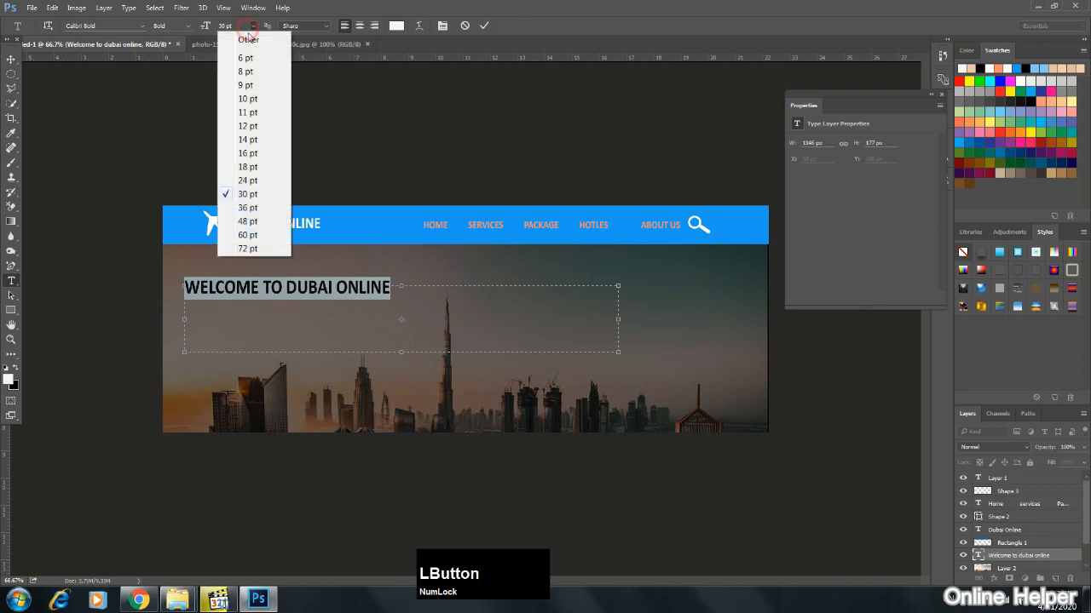
click(251, 194)
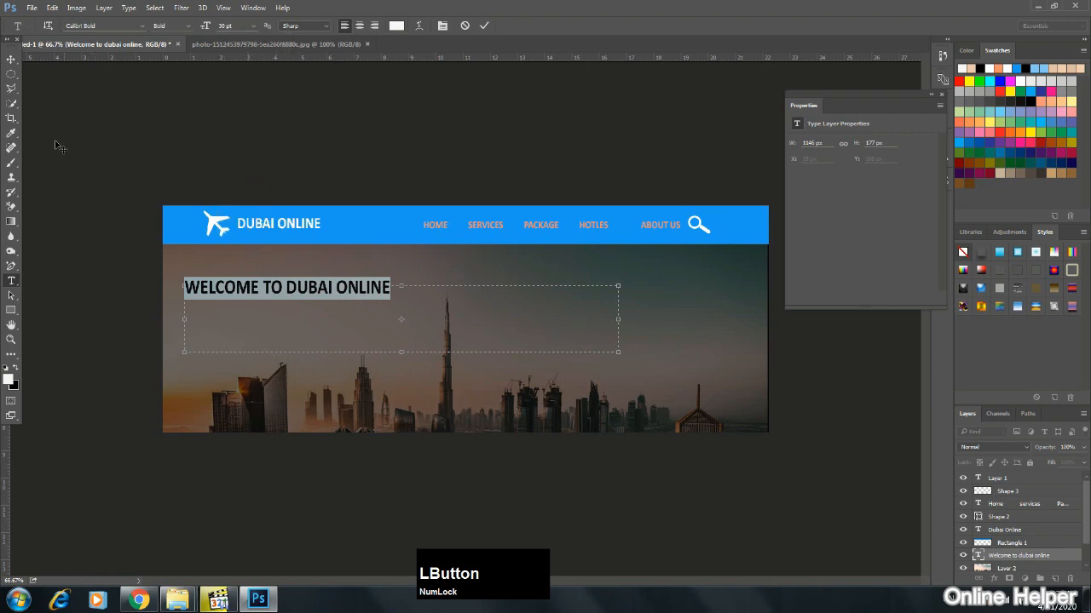
click(11, 59)
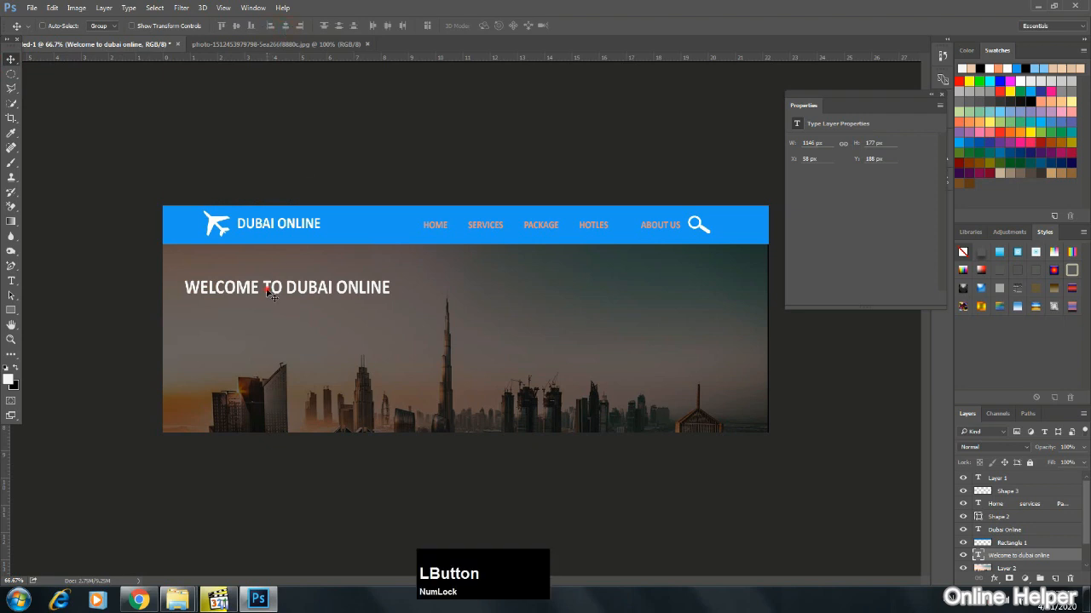
Move the welcome heading to the middle of the skyline photo, at about X 507, Y 319 px.
drag(267, 293, 279, 292)
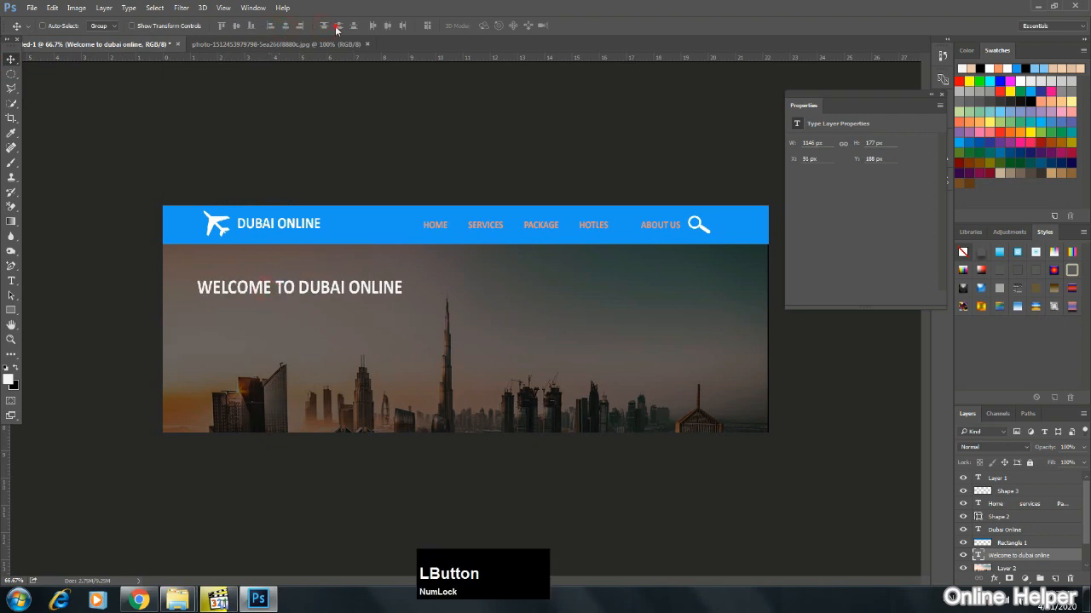
drag(326, 261, 336, 280)
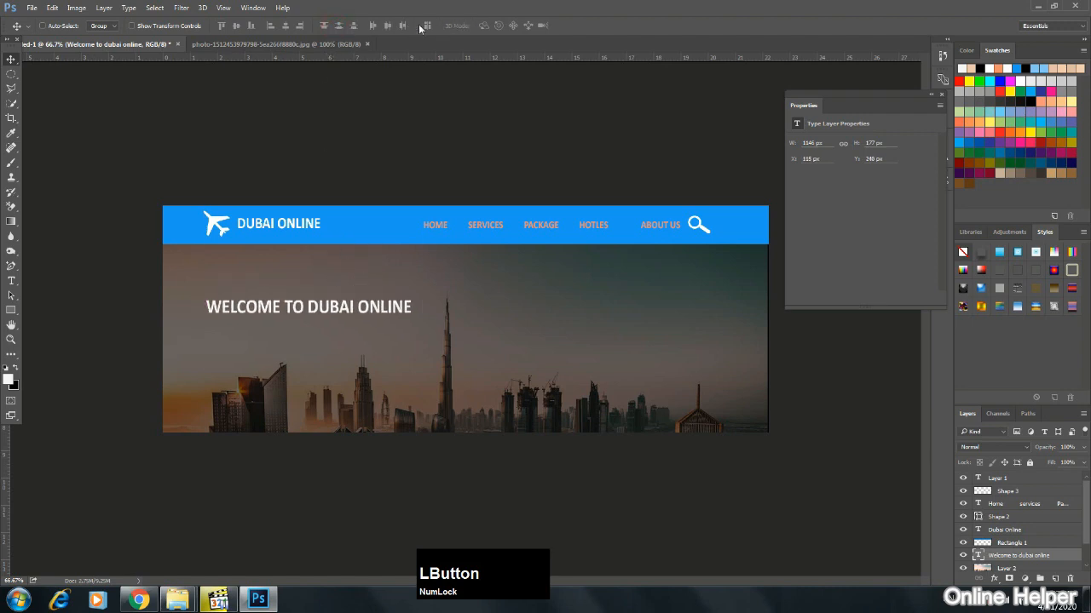
click(384, 28)
drag(298, 319, 437, 340)
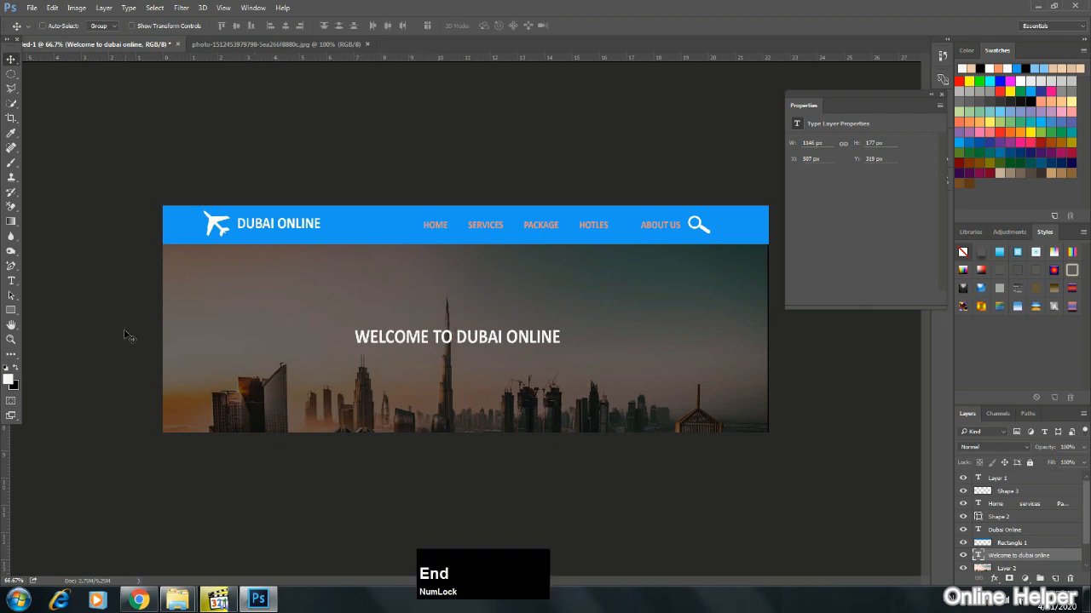
click(127, 334)
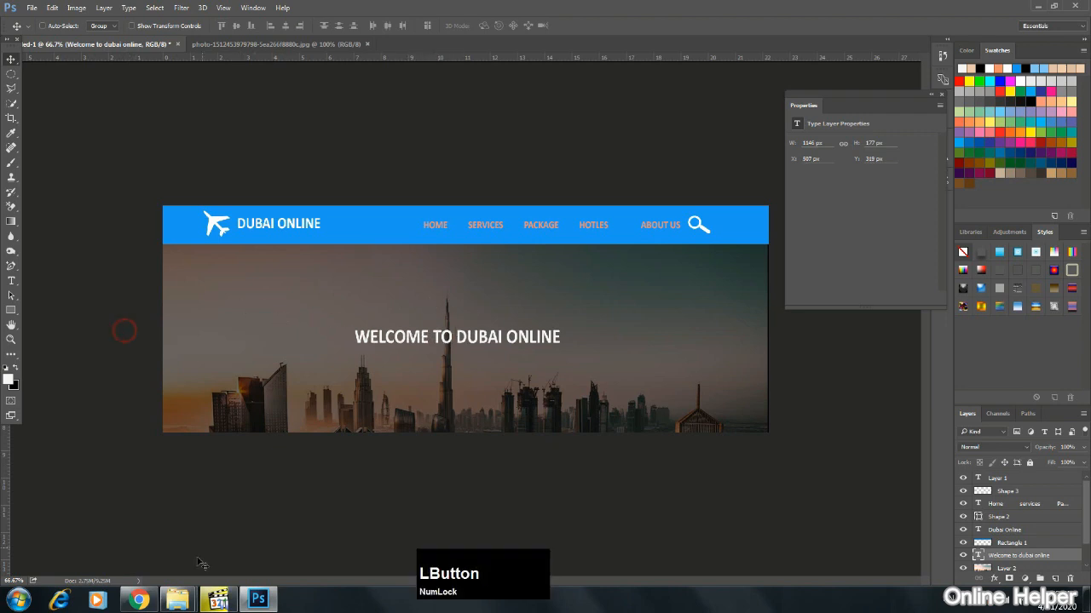
Switch to Chrome, go to lipsum.com and copy the first sentence under "Why do we use it?" without its period.
click(139, 600)
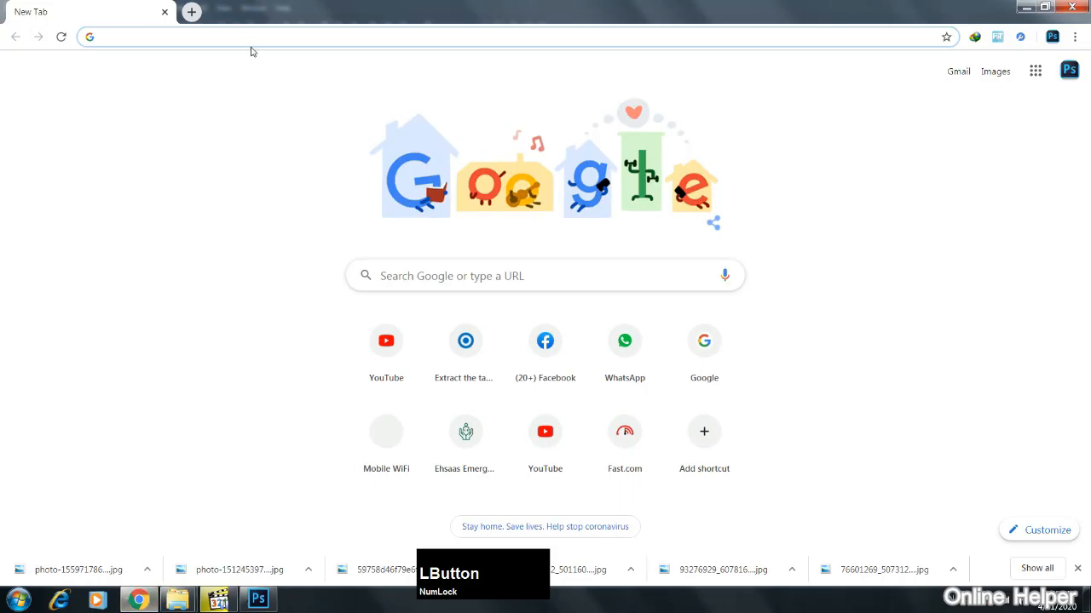
text(lipsum.com)
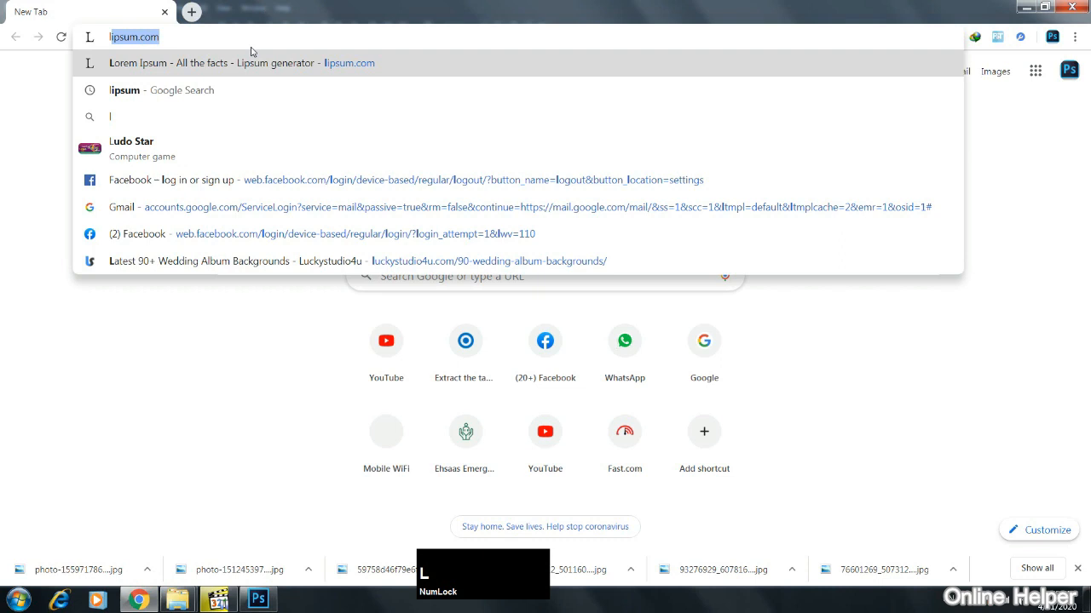
key(Return)
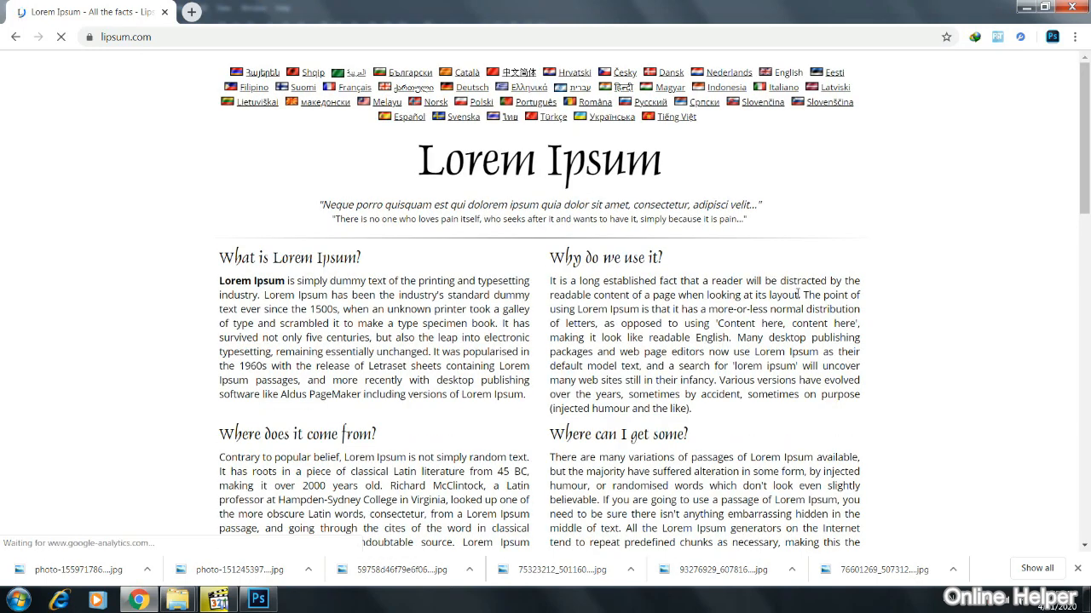
drag(798, 295, 551, 358)
right_click(551, 358)
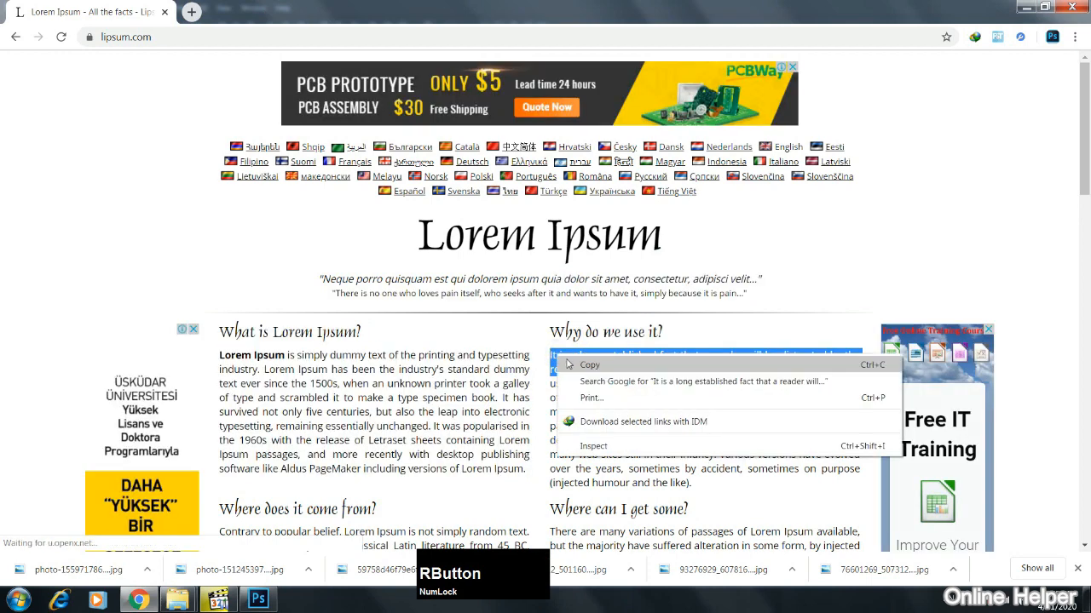
click(583, 363)
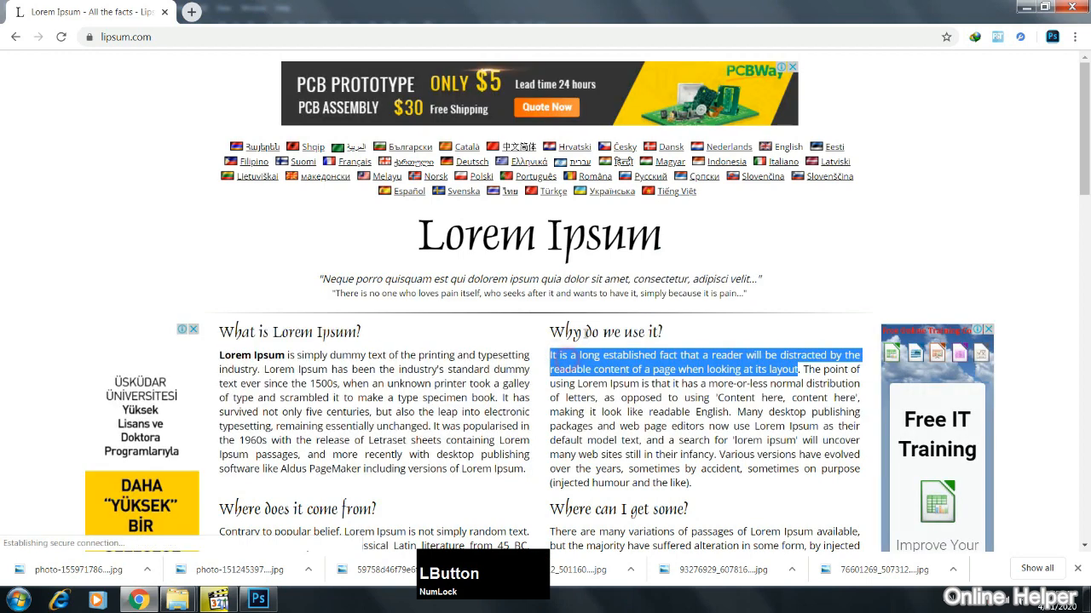
Switch back to Photoshop and paste the copied sentence into a new text box about 1127 × 125 px below the welcome heading.
click(247, 606)
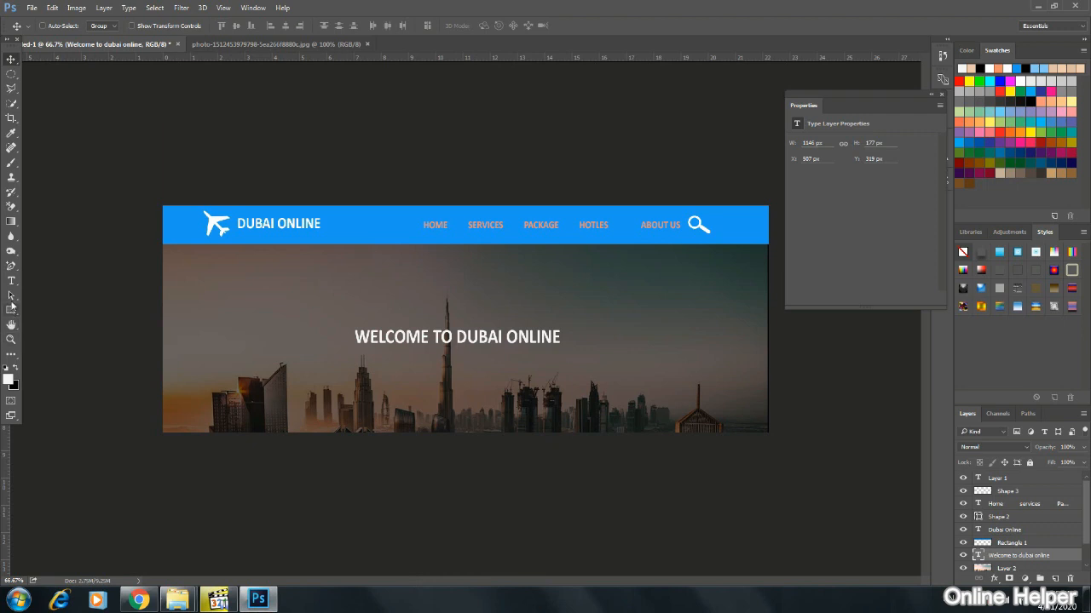
click(11, 282)
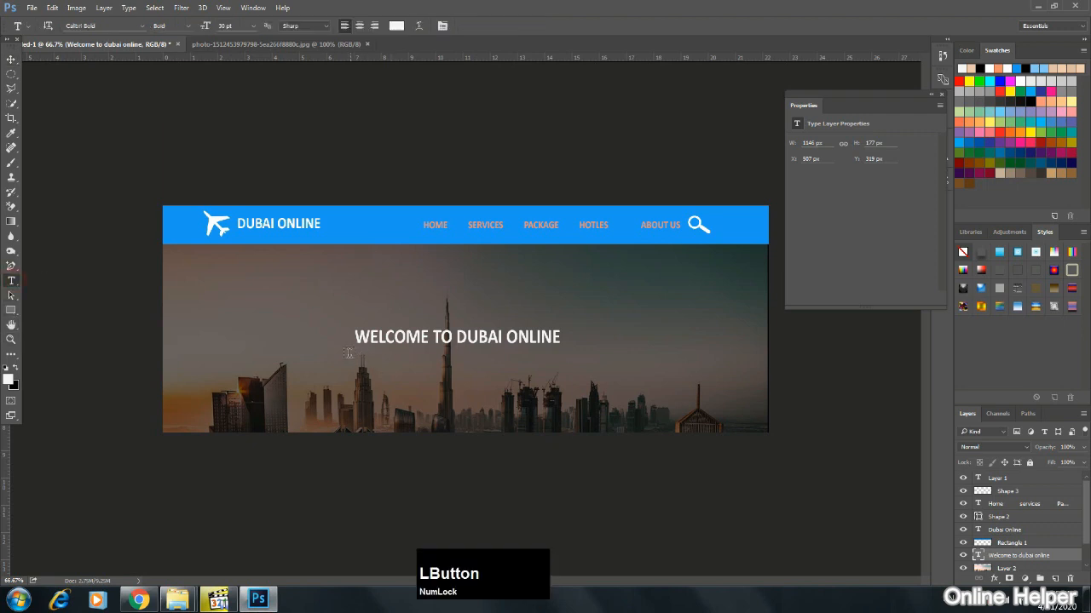
drag(348, 353, 771, 403)
key(ctrl+v)
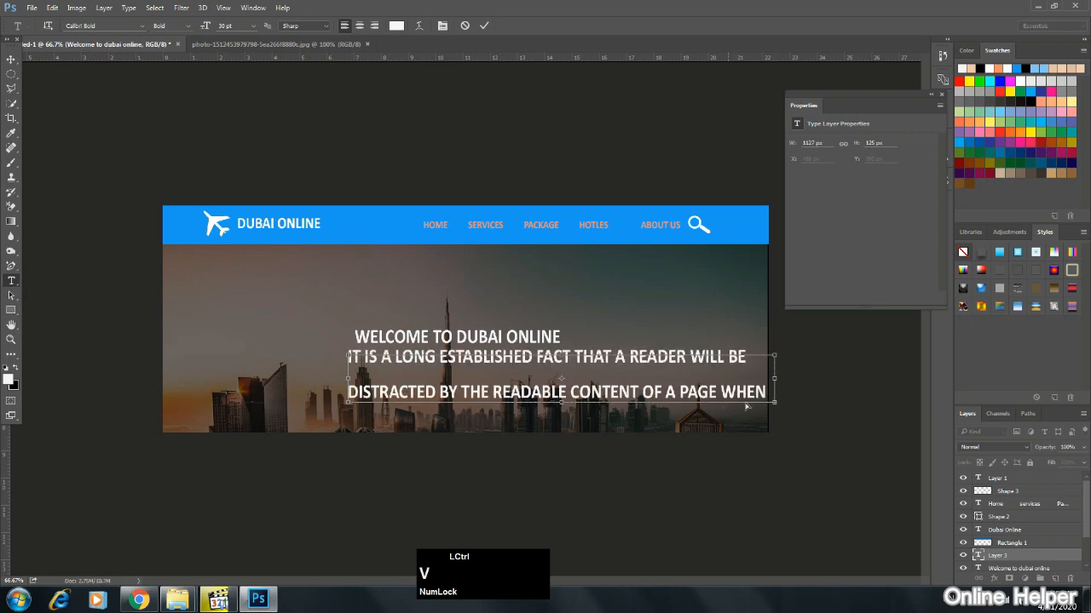
Set the pasted sentence's font size to 16 pt and move it under the welcome heading, to about X 288, Y 382 px.
key(ctrl+a)
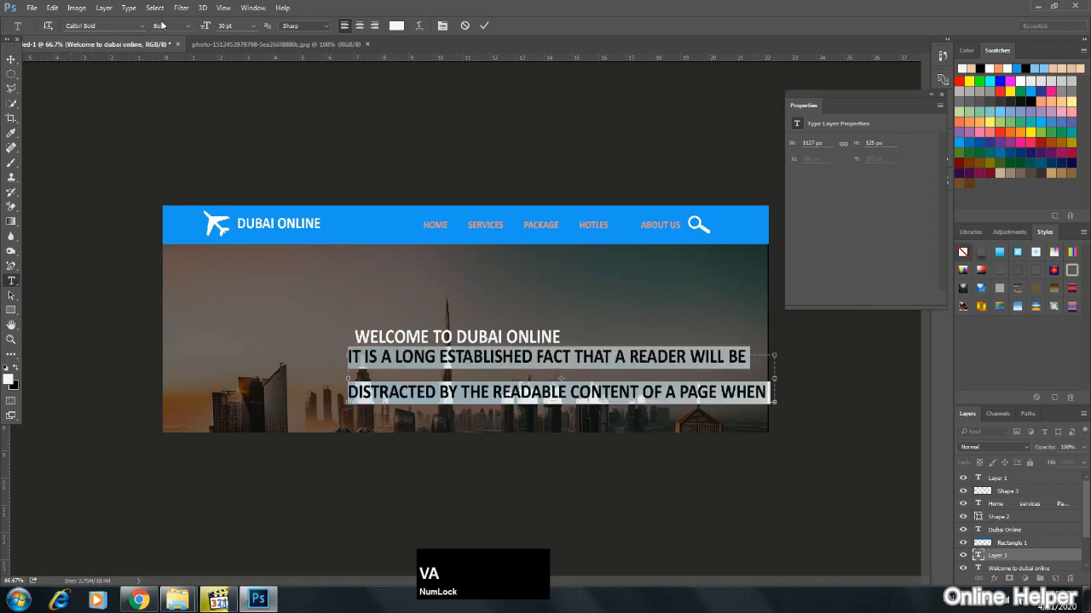
click(245, 26)
click(254, 27)
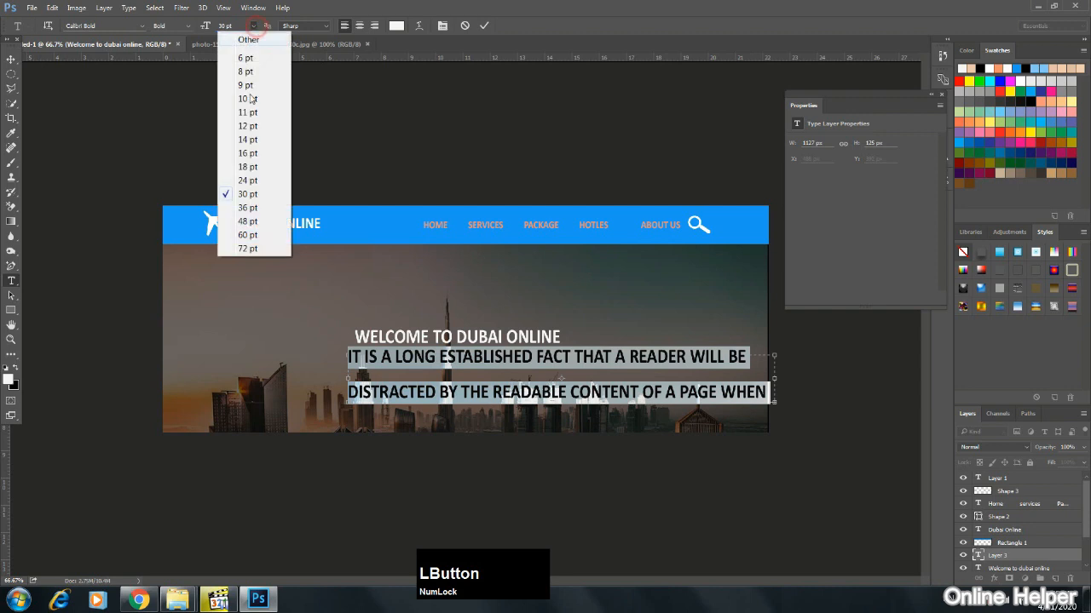
click(256, 168)
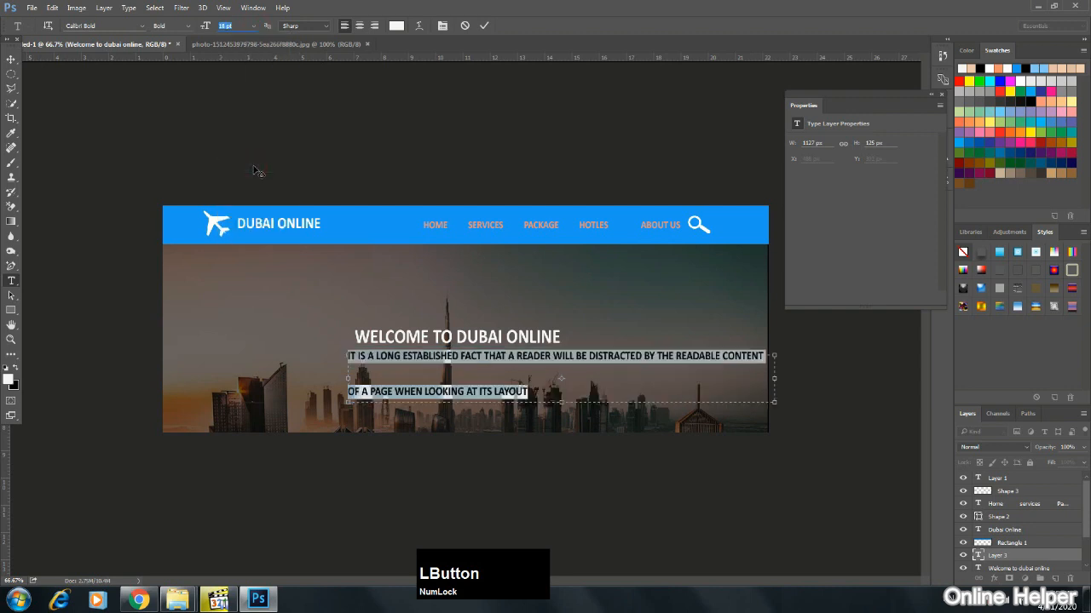
click(253, 26)
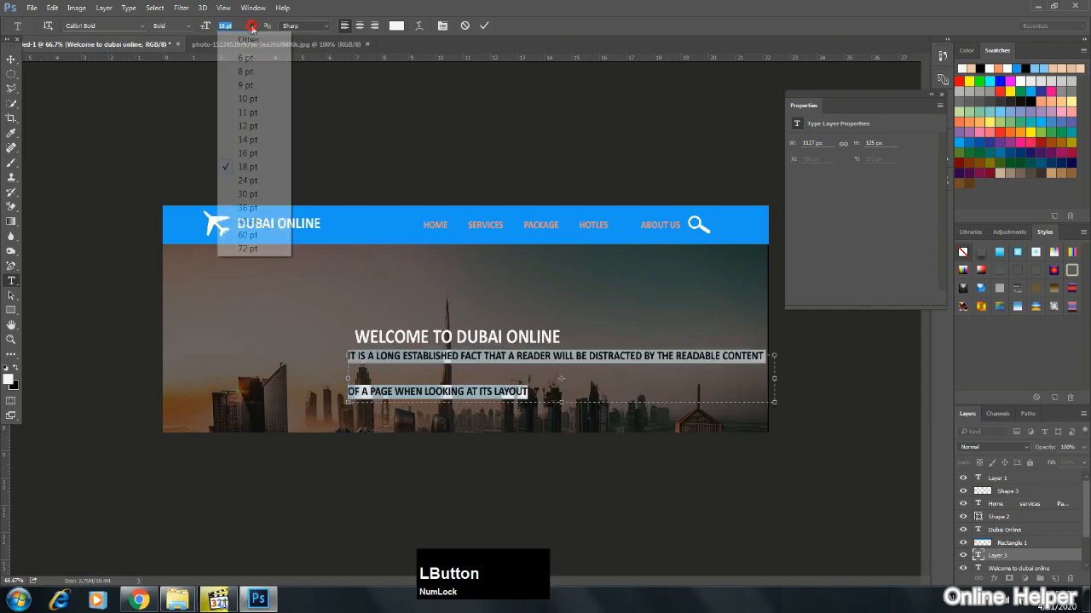
click(247, 155)
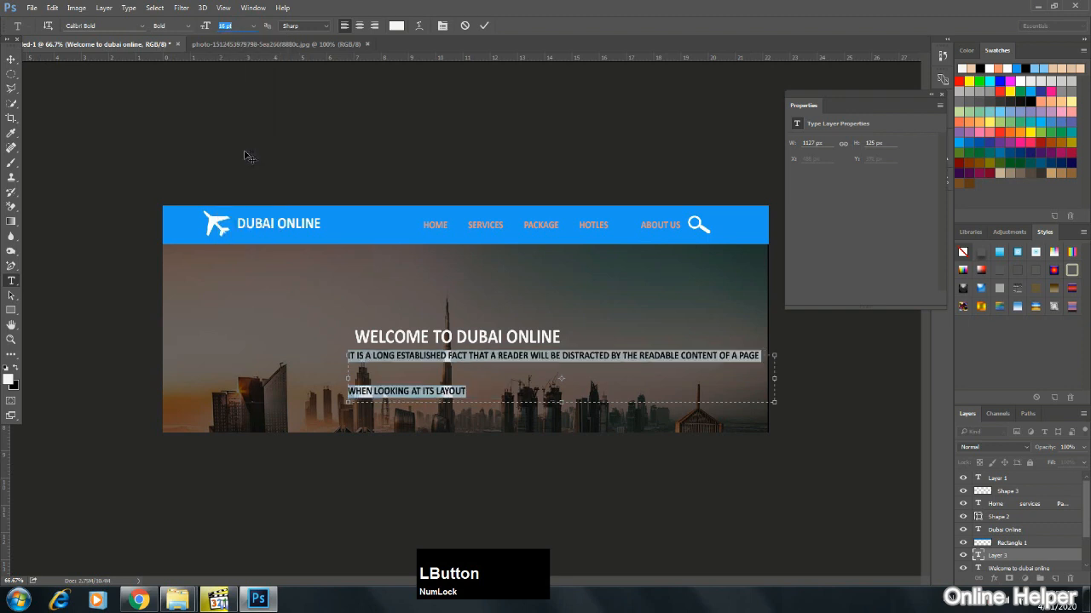
click(11, 63)
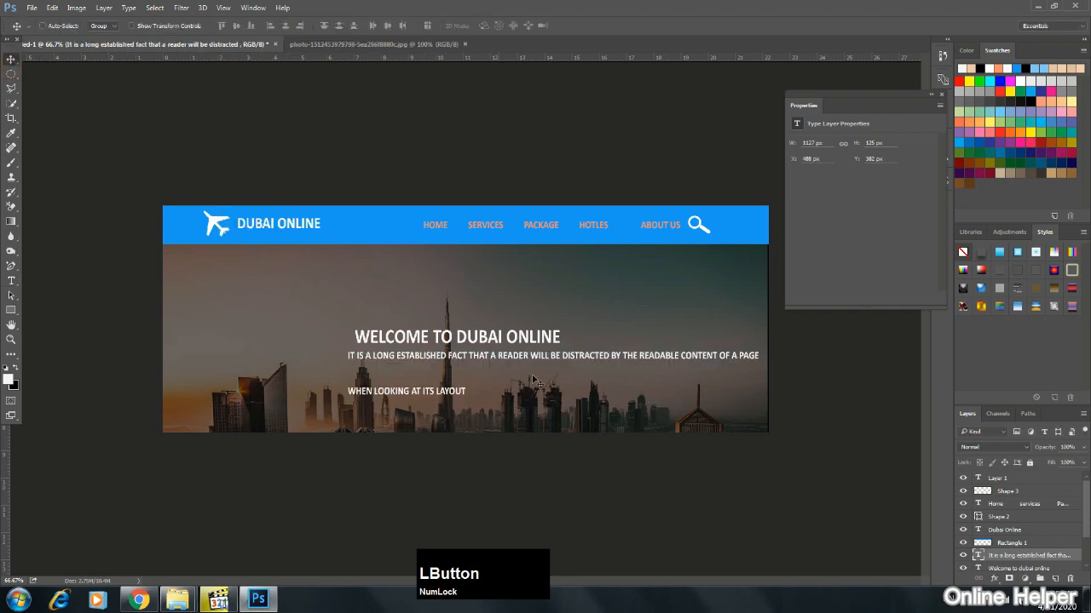
drag(528, 354, 466, 356)
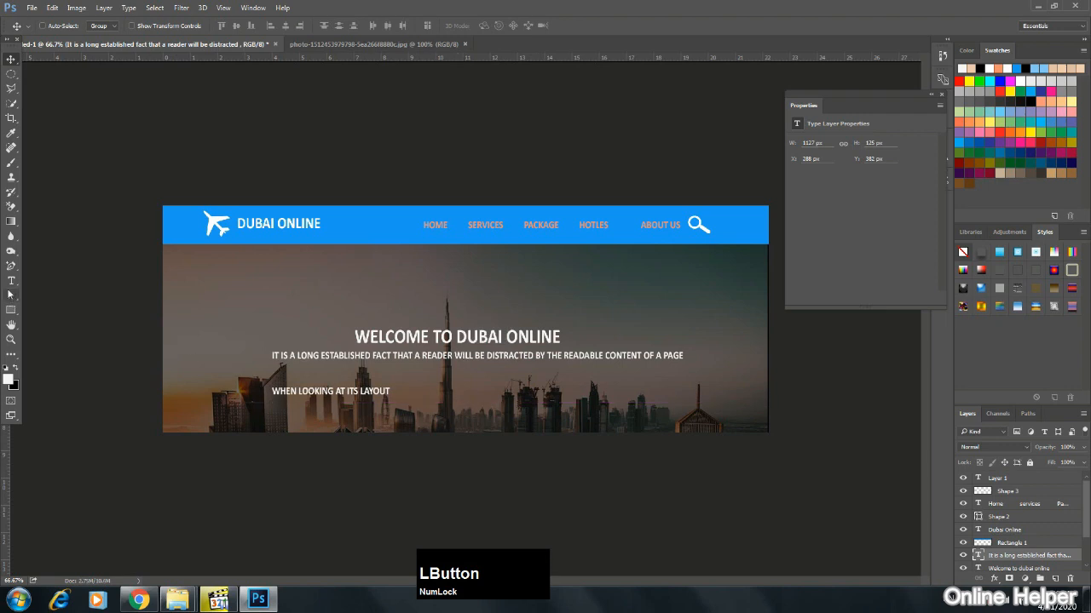
Reduce the whole sentence's font size to 12 pt and move it to about X 259, Y 385 px.
click(11, 281)
click(384, 394)
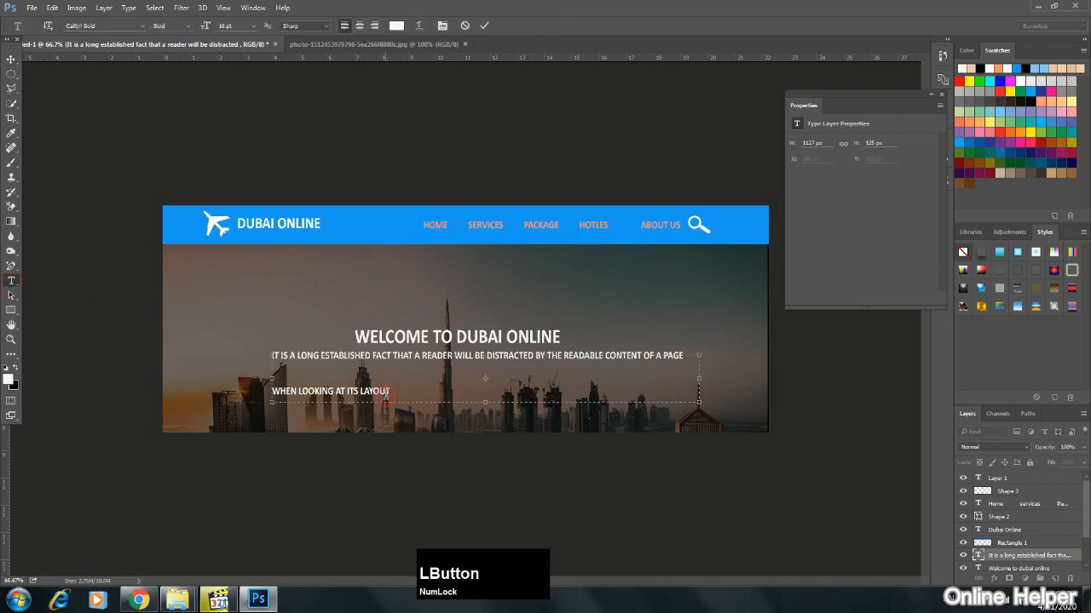
key(ctrl+a)
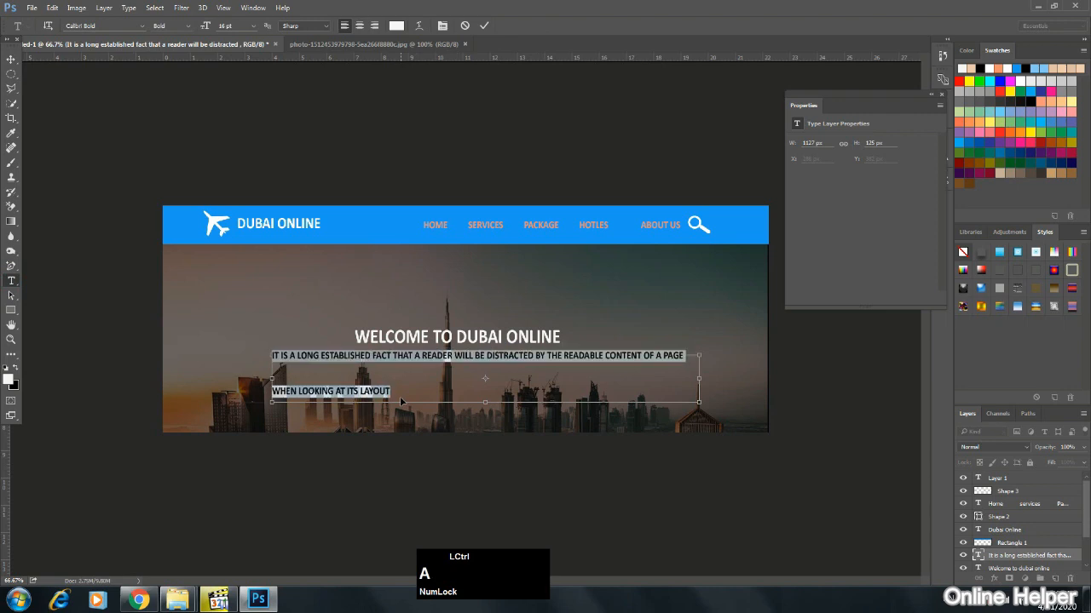
click(253, 26)
click(250, 141)
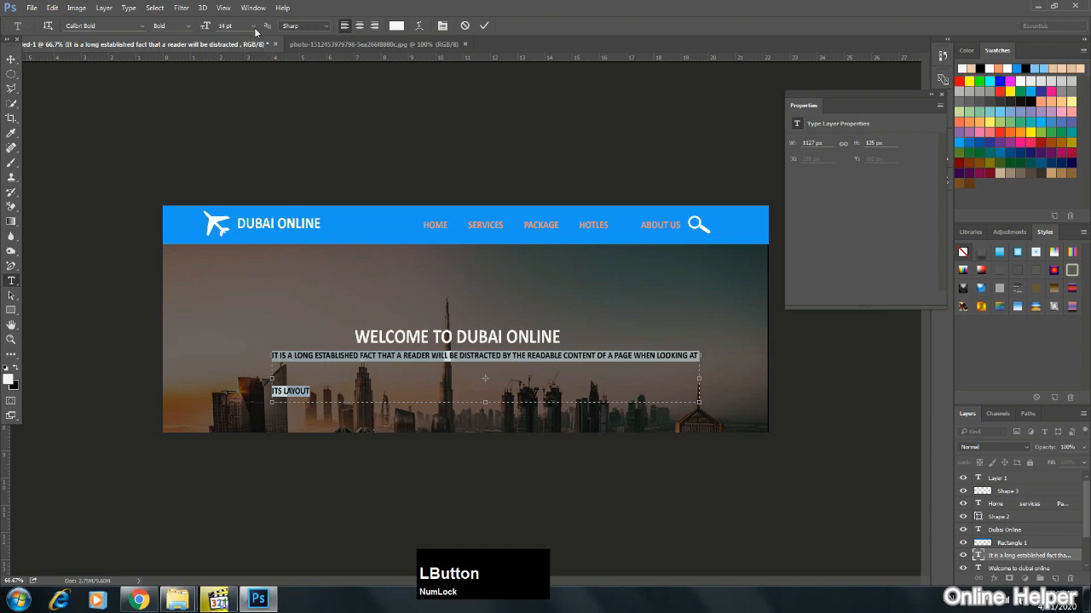
click(255, 32)
click(251, 139)
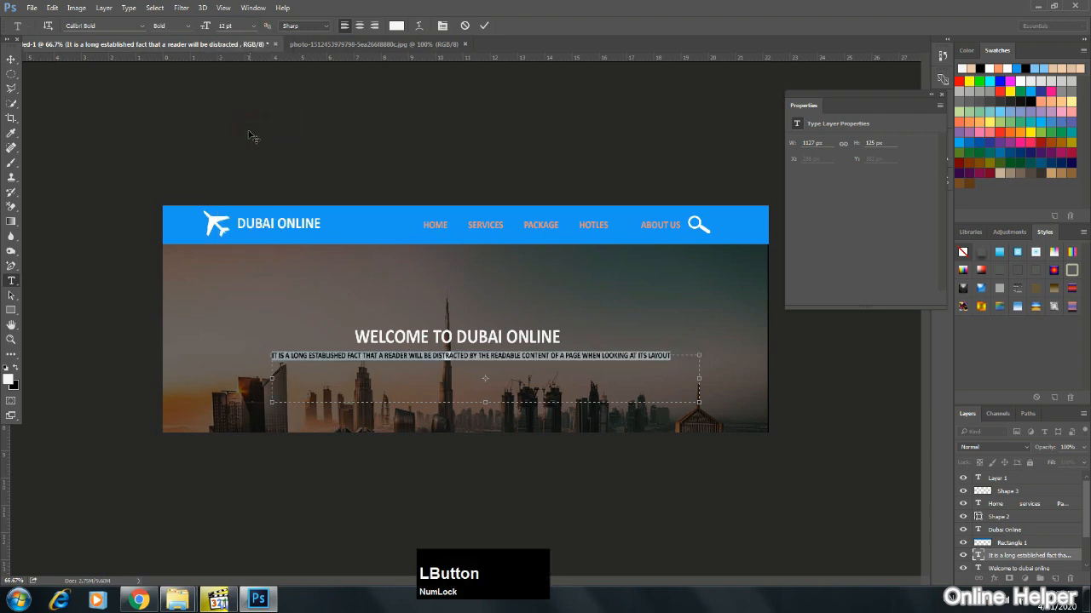
click(11, 59)
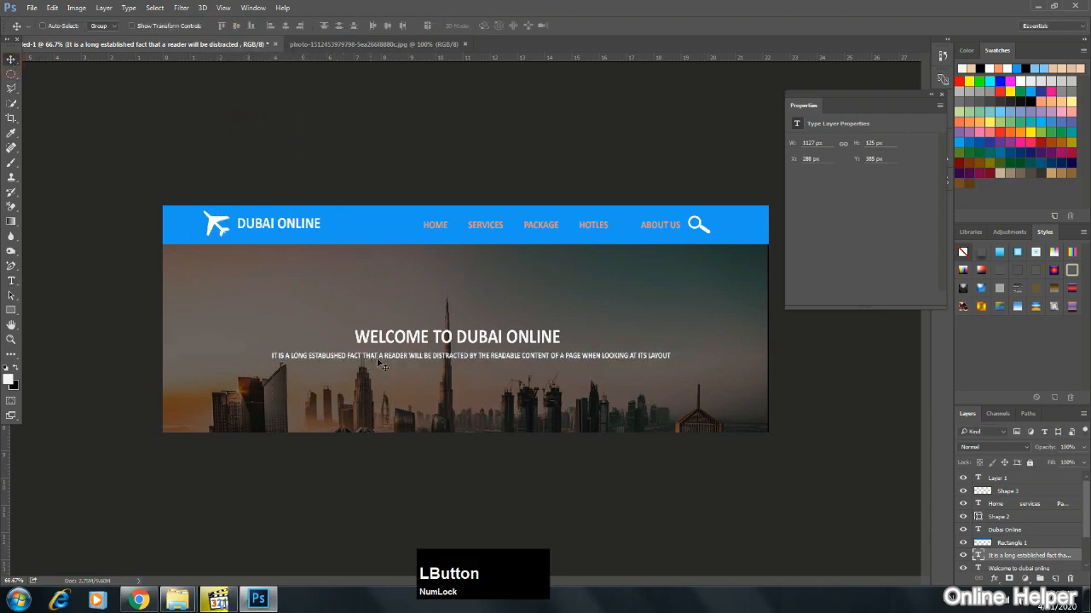
drag(436, 360, 426, 362)
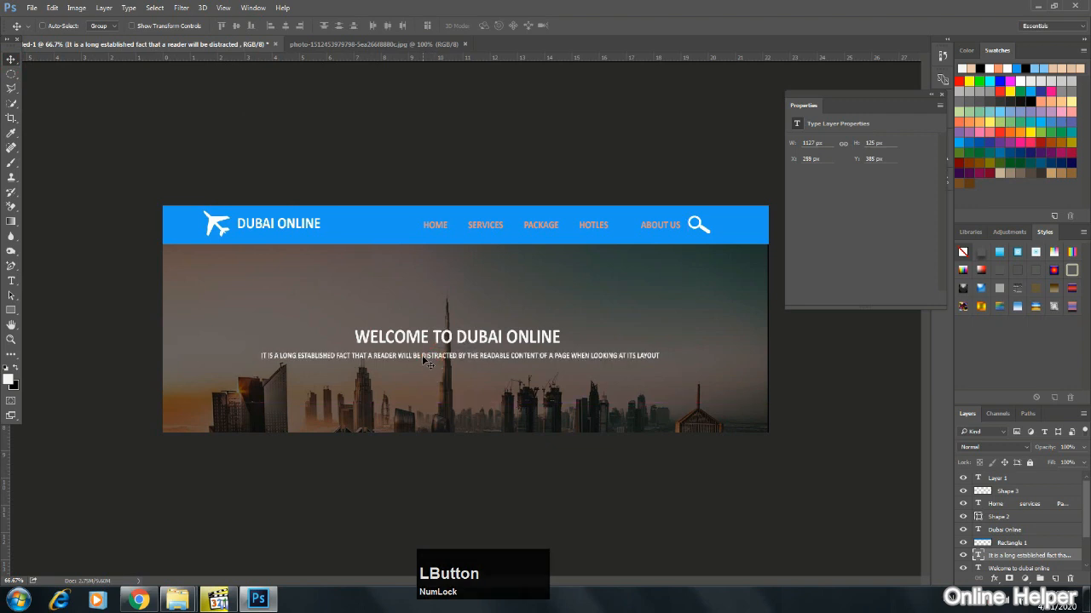
click(170, 536)
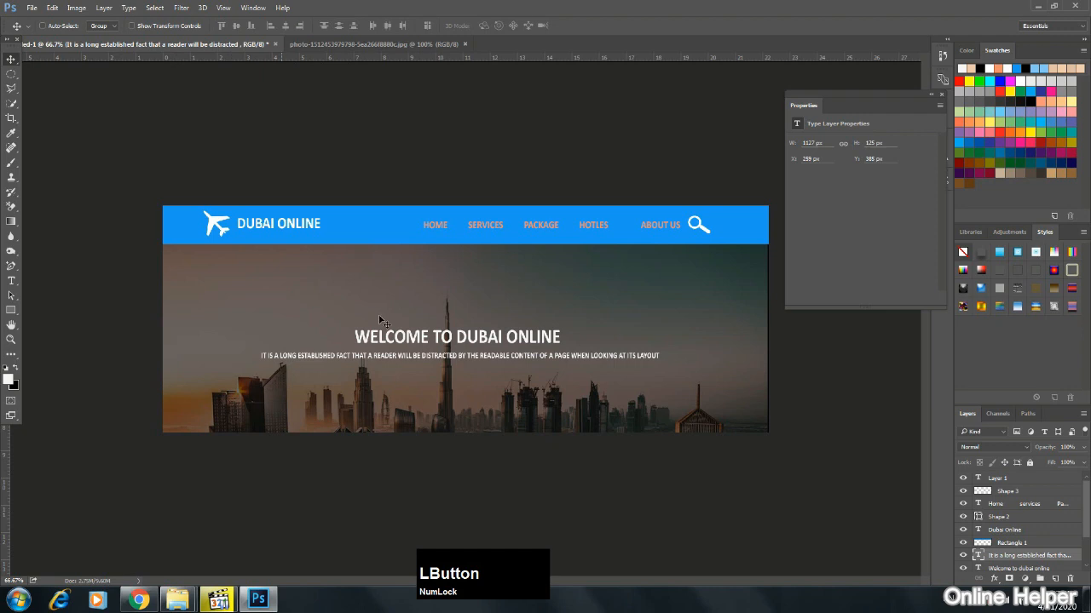
Try to vertically centre the sentence on the fully selected canvas, and move it back below the heading to about Y 448 px.
key(ctrl+a)
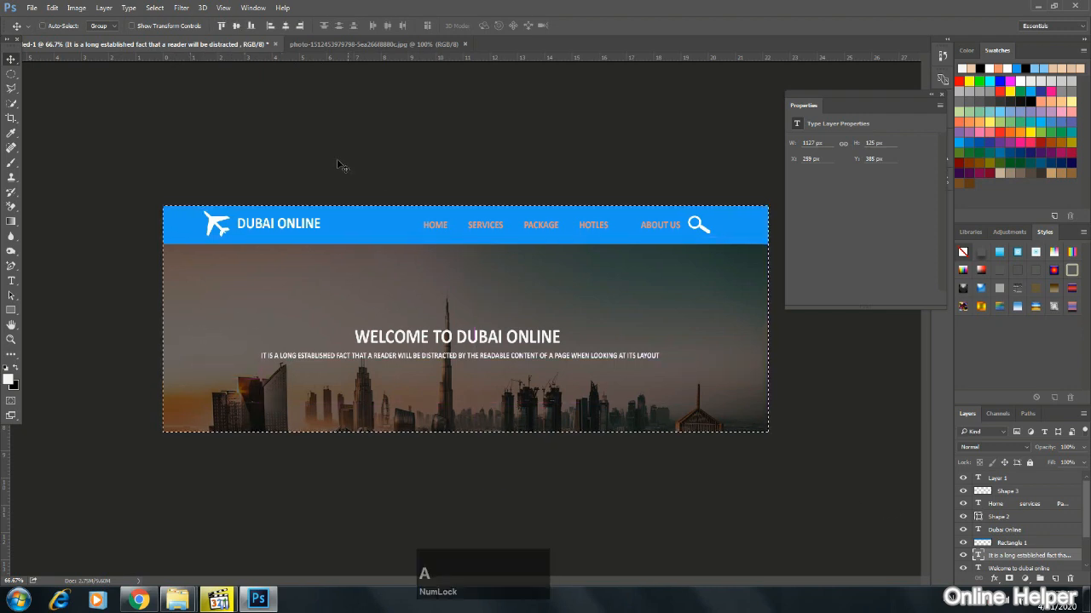
click(221, 27)
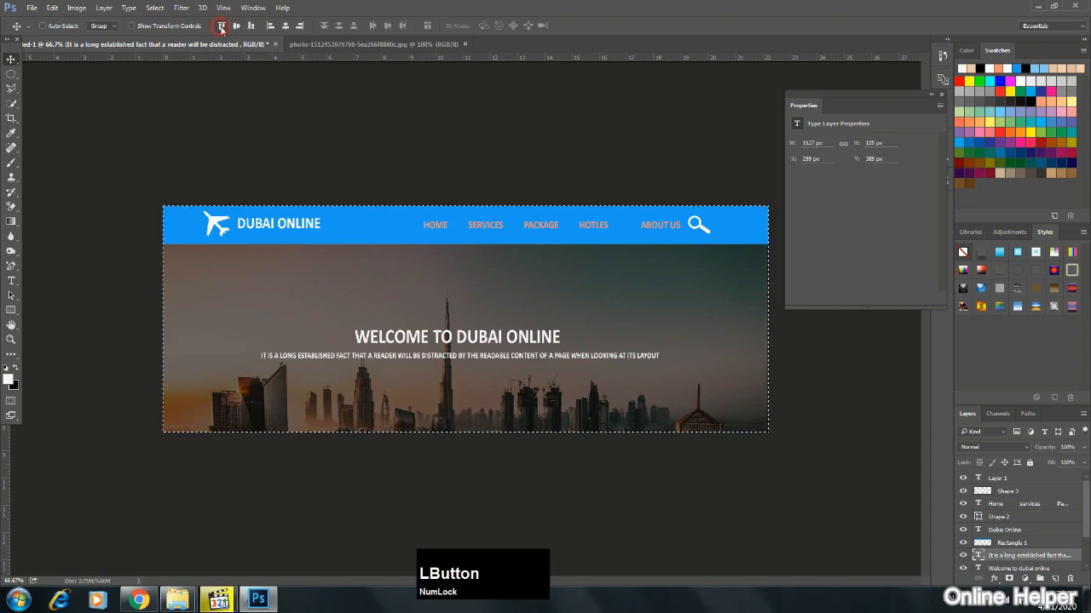
click(236, 27)
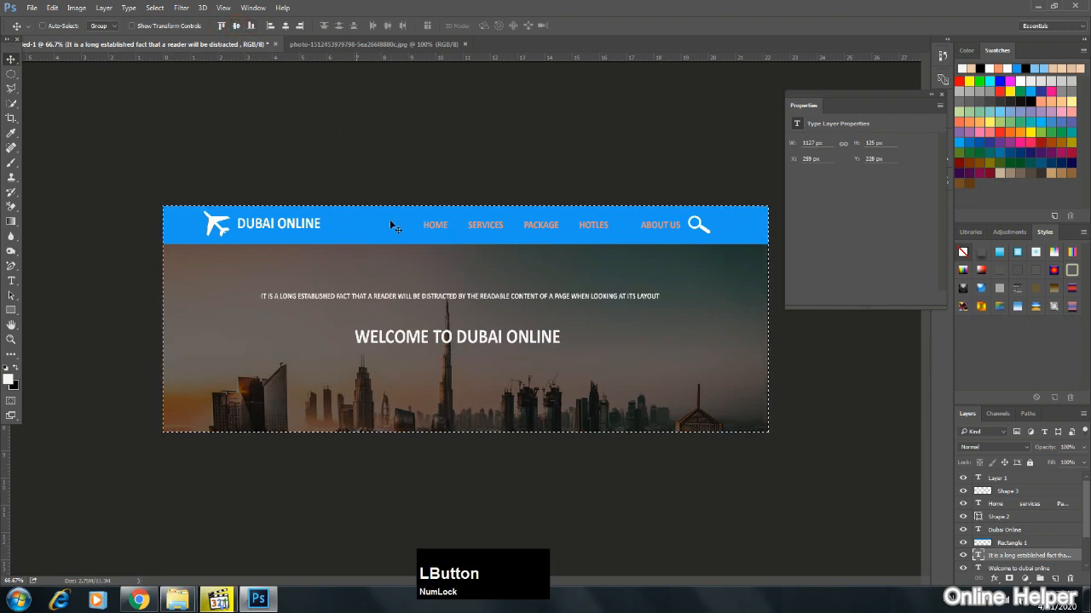
drag(410, 295, 353, 379)
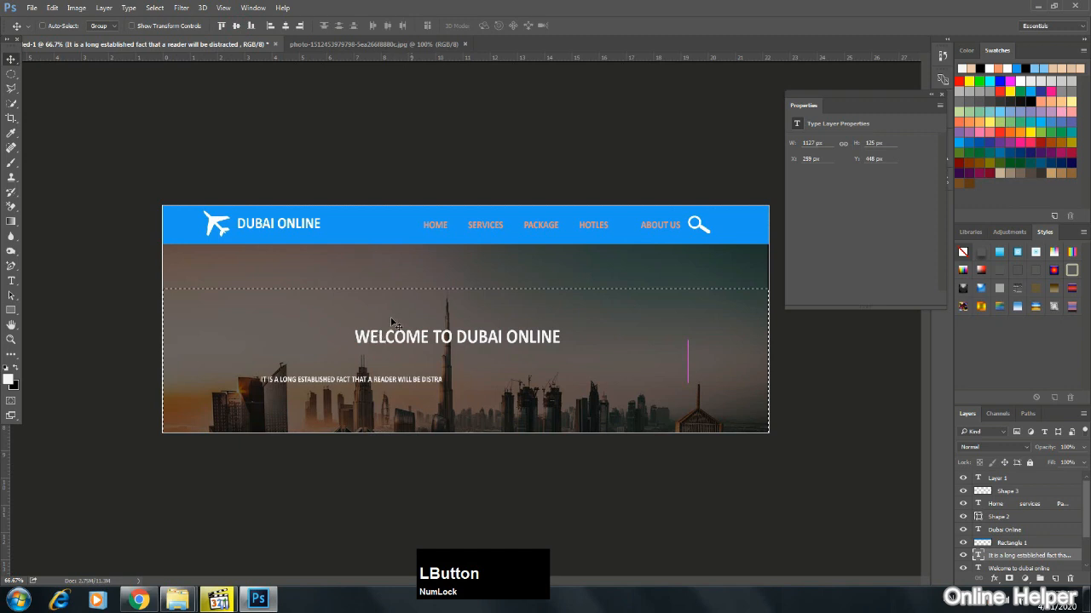
Try to align the welcome heading vertically to the active selection, using its top edge and vertical centre.
click(1003, 568)
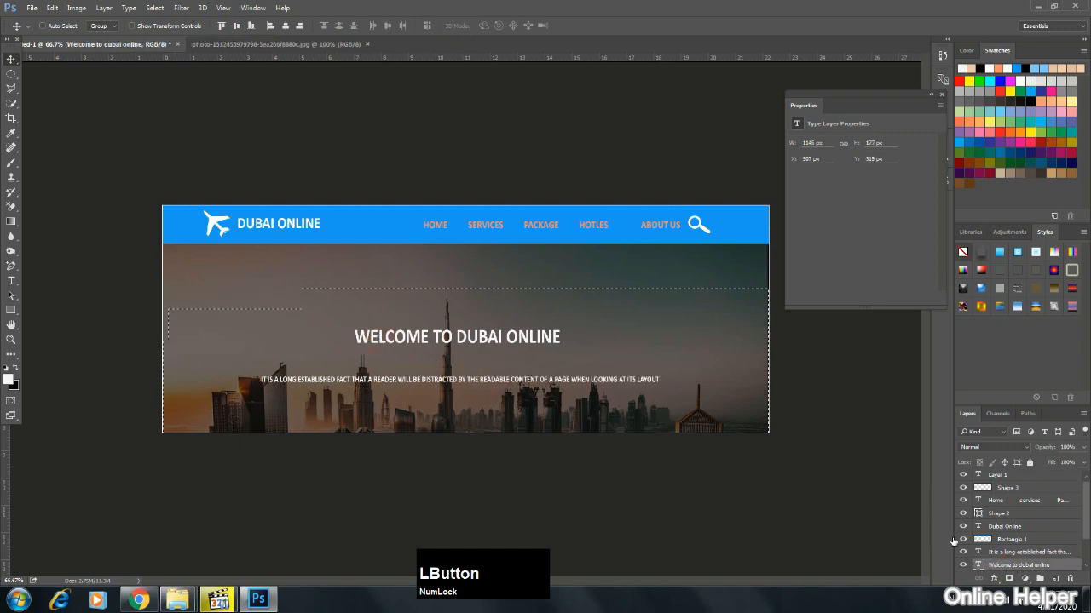
click(236, 29)
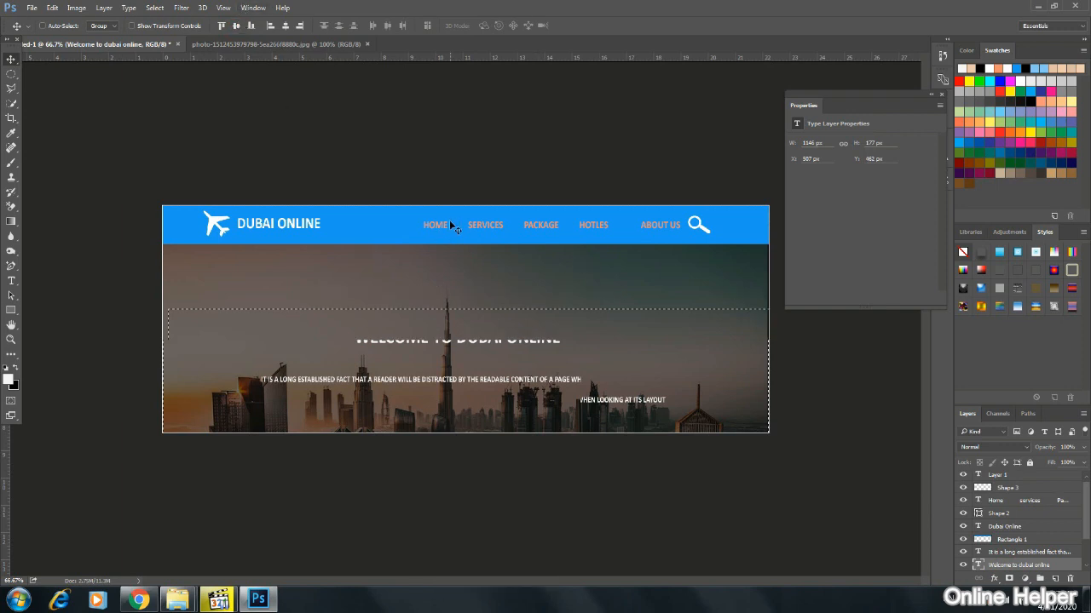
click(228, 26)
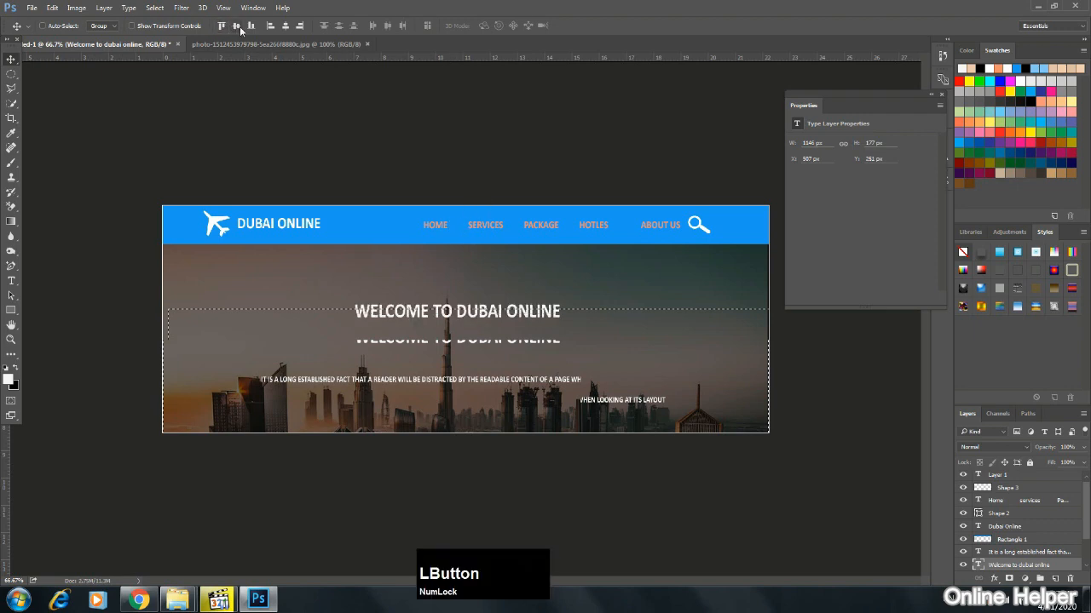
click(240, 29)
Move the welcome heading to about X 489, Y 302 px and the sentence beneath it to about X 259, Y 396 px.
mouse_move(460, 339)
mouse_down()
mouse_move(460, 367)
mouse_move(471, 325)
mouse_up()
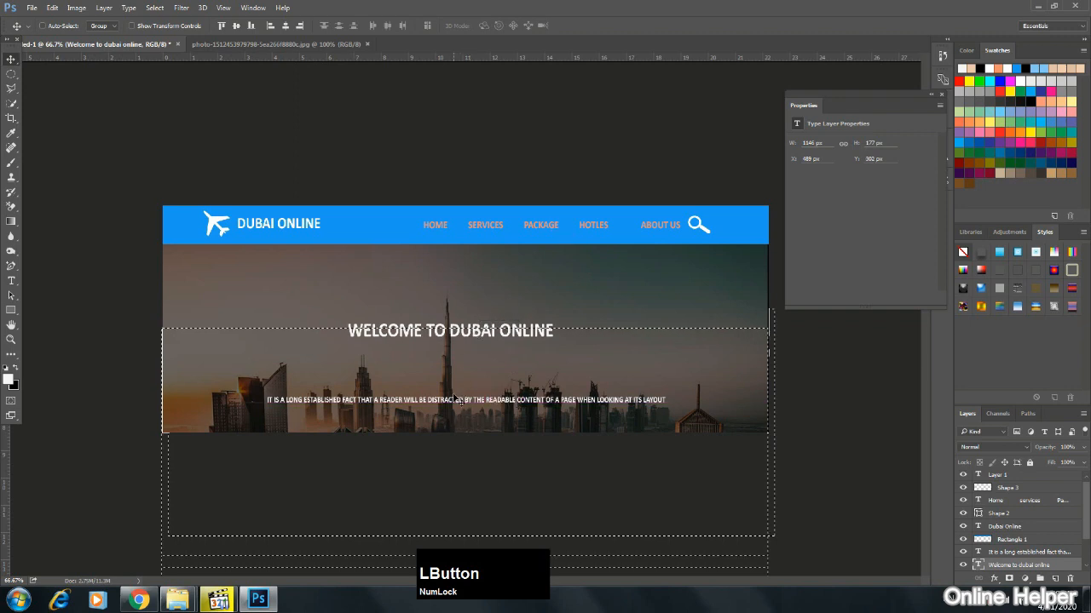
click(495, 400)
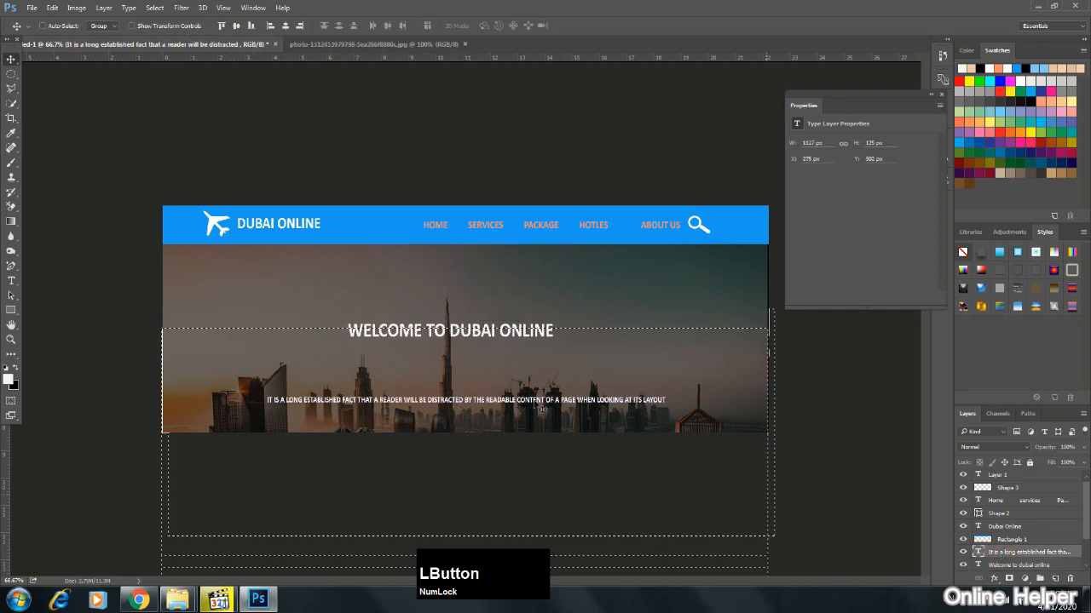
drag(491, 411, 478, 362)
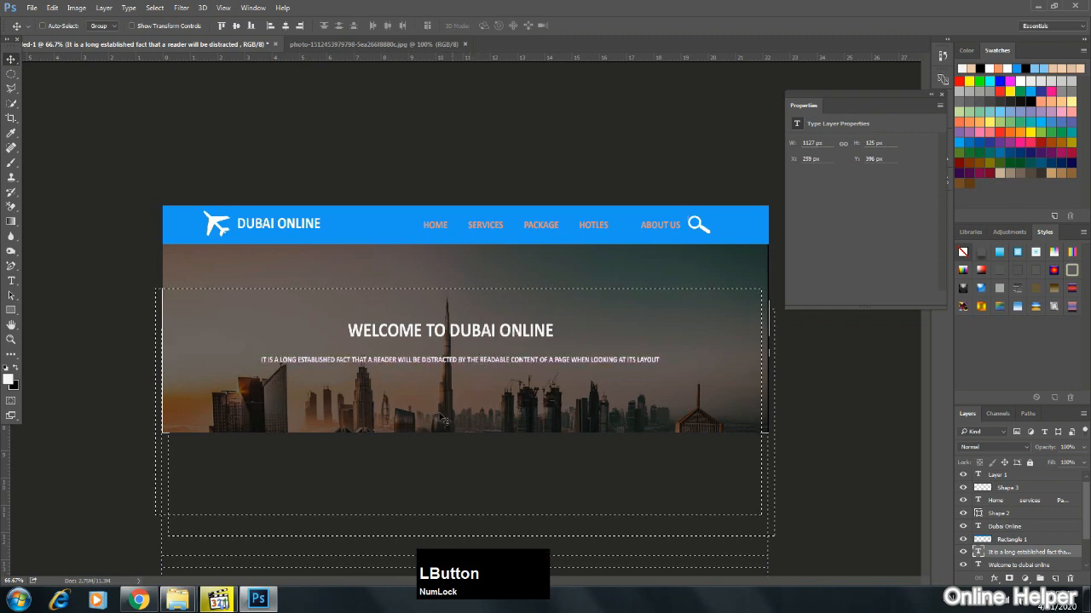
Draw a light blue #4cbde2 rectangle about 336 × 64 px below the sentence, at about X 347, Y 511 px.
click(11, 310)
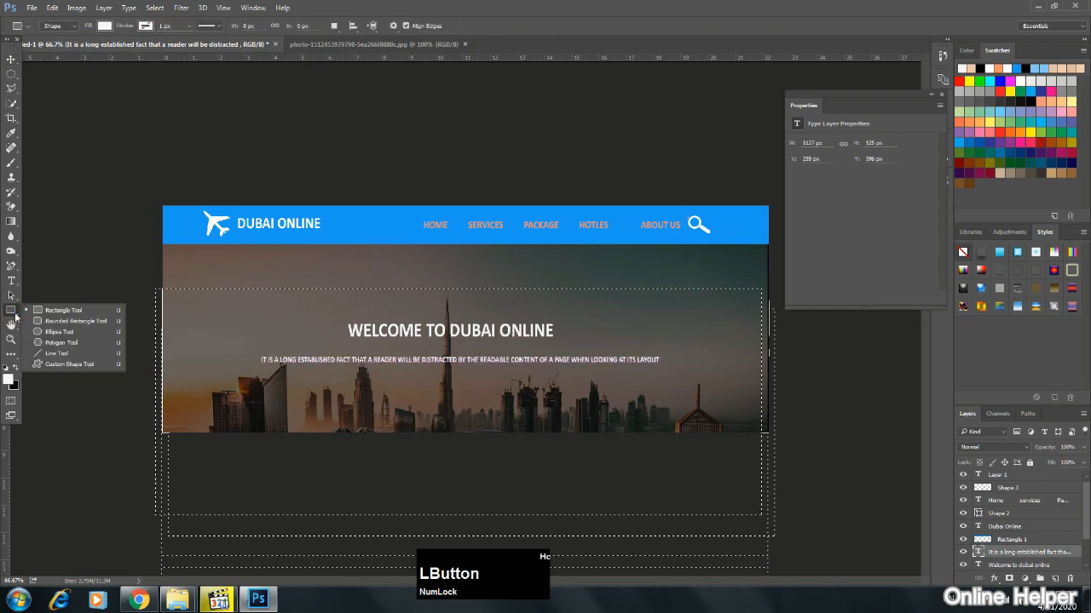
click(47, 322)
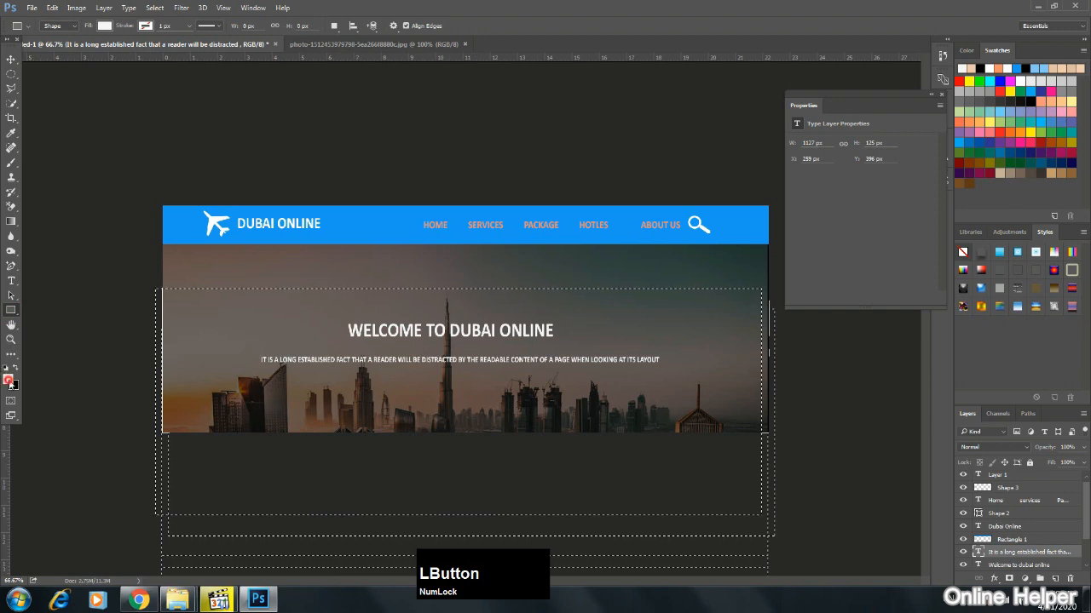
click(7, 379)
click(554, 237)
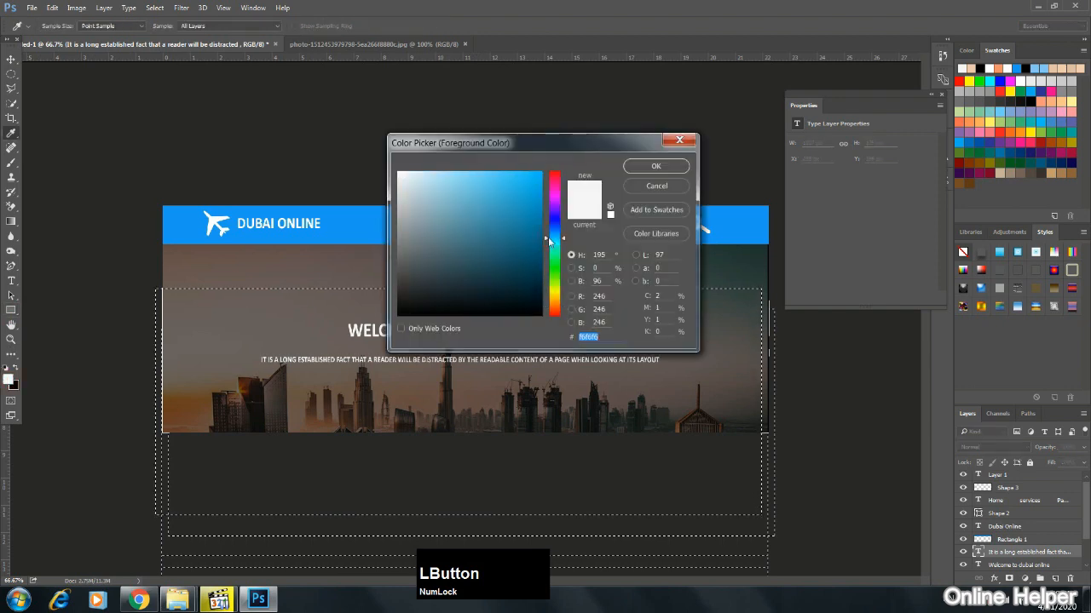
click(492, 187)
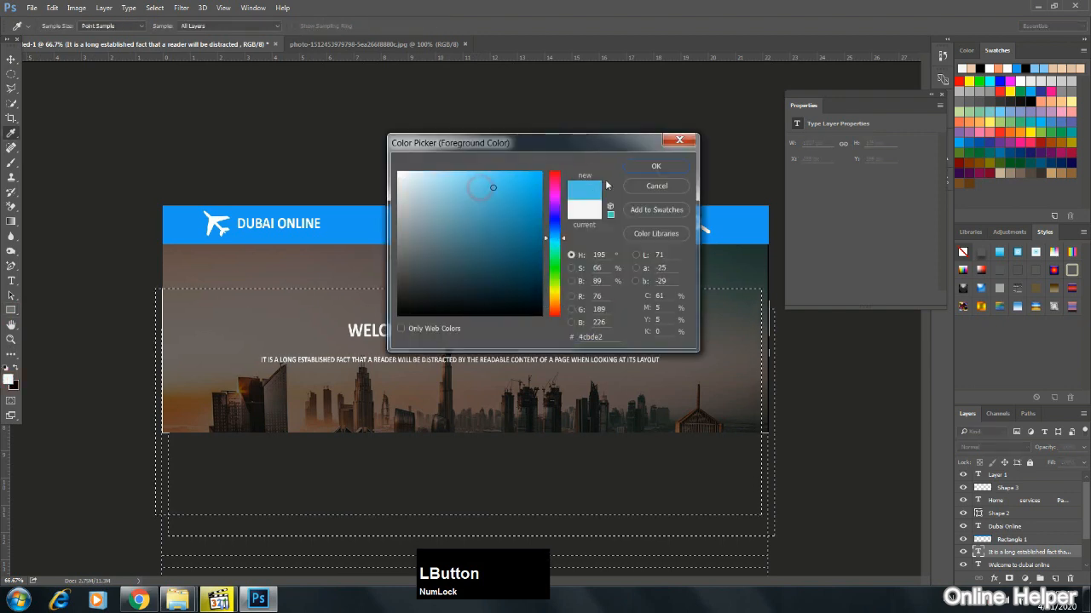
click(656, 166)
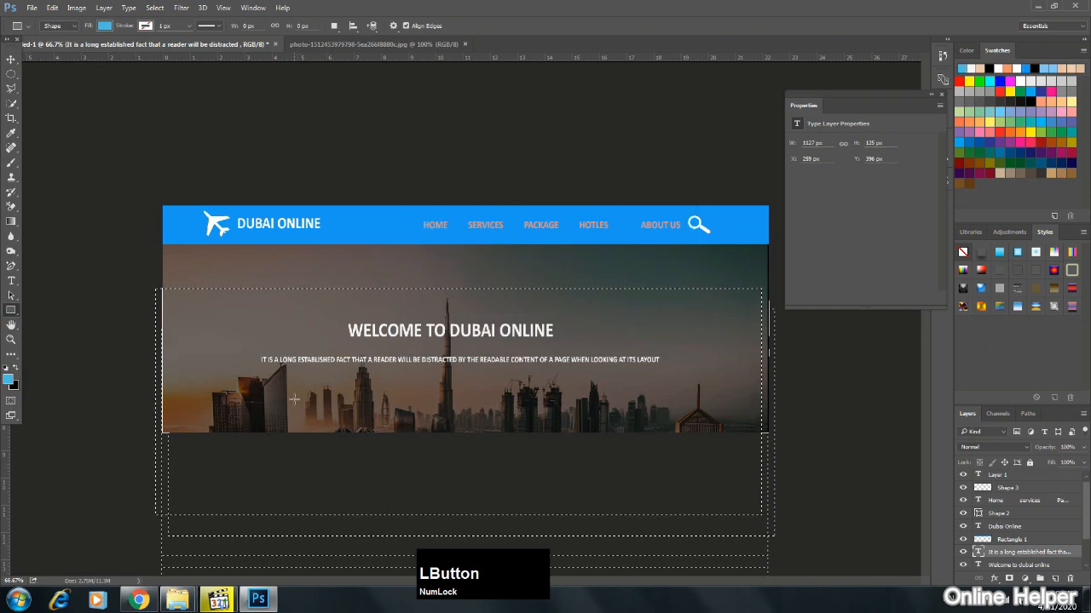
drag(294, 399, 420, 424)
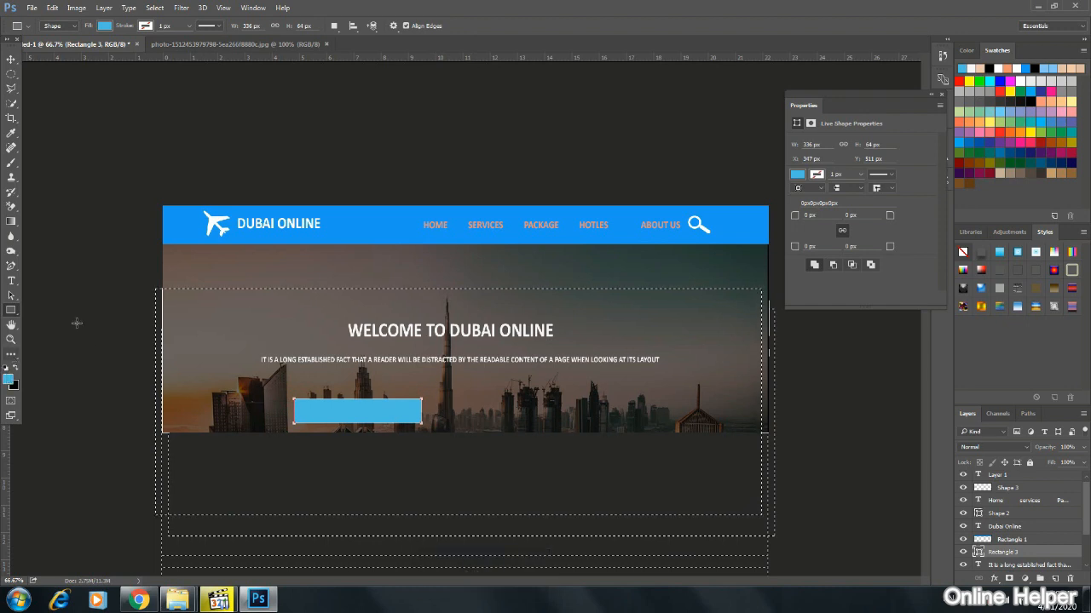
Set the foreground colour to orange #e29a4c and draw a second rectangle about 325 × 68 px beside the first, at about X 767, Y 507 px.
click(8, 379)
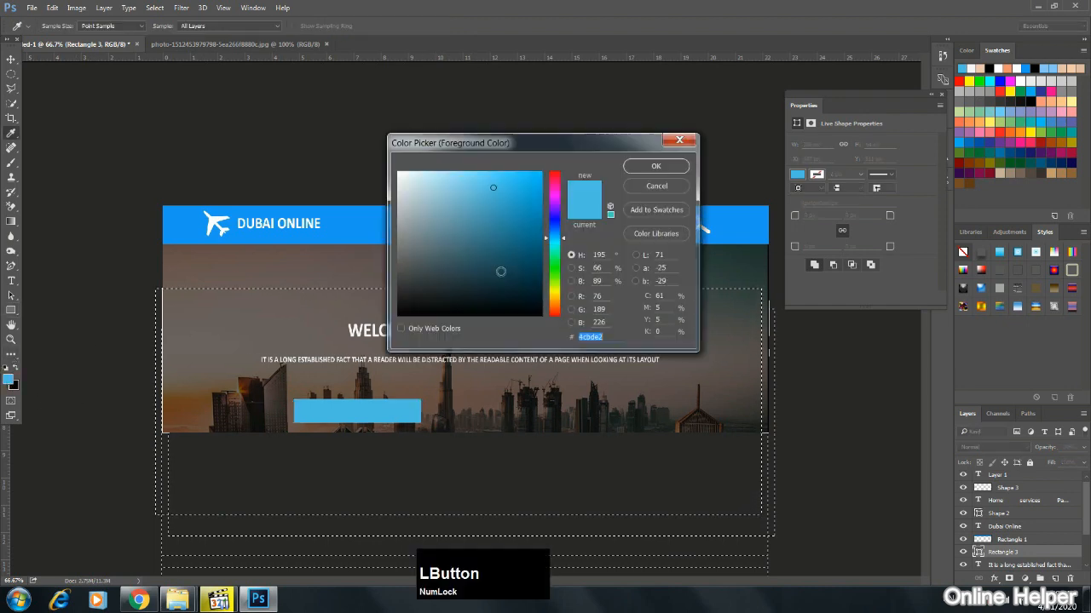
drag(550, 273, 552, 303)
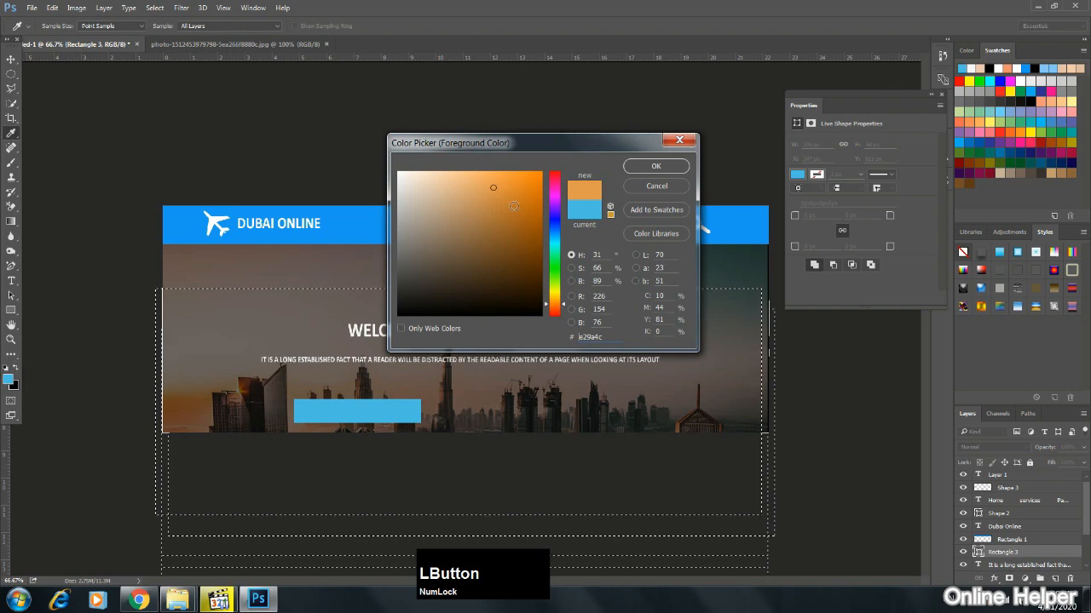
click(656, 165)
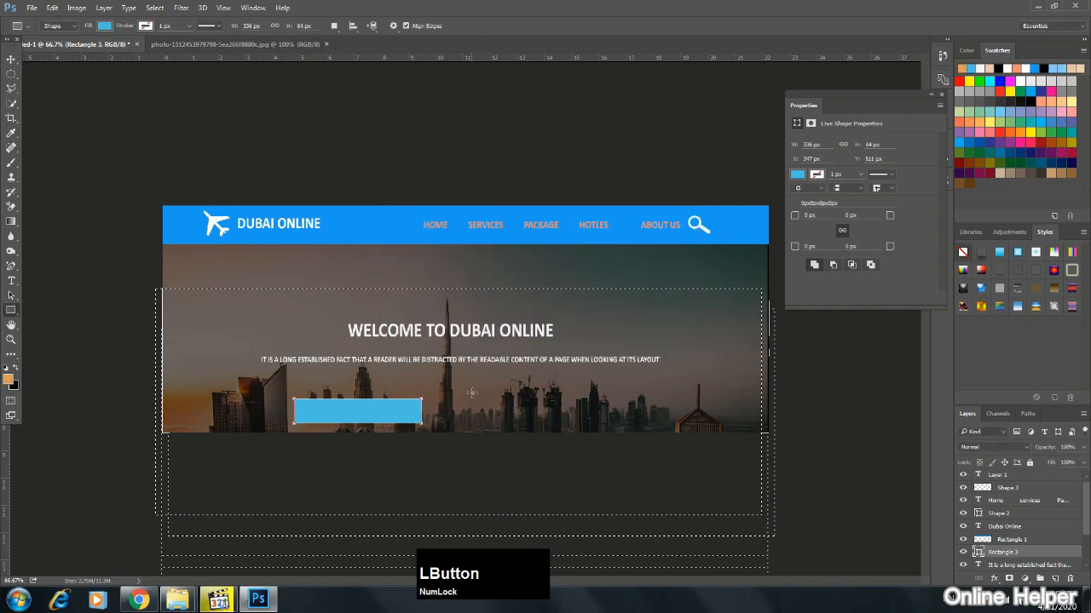
drag(452, 397, 576, 423)
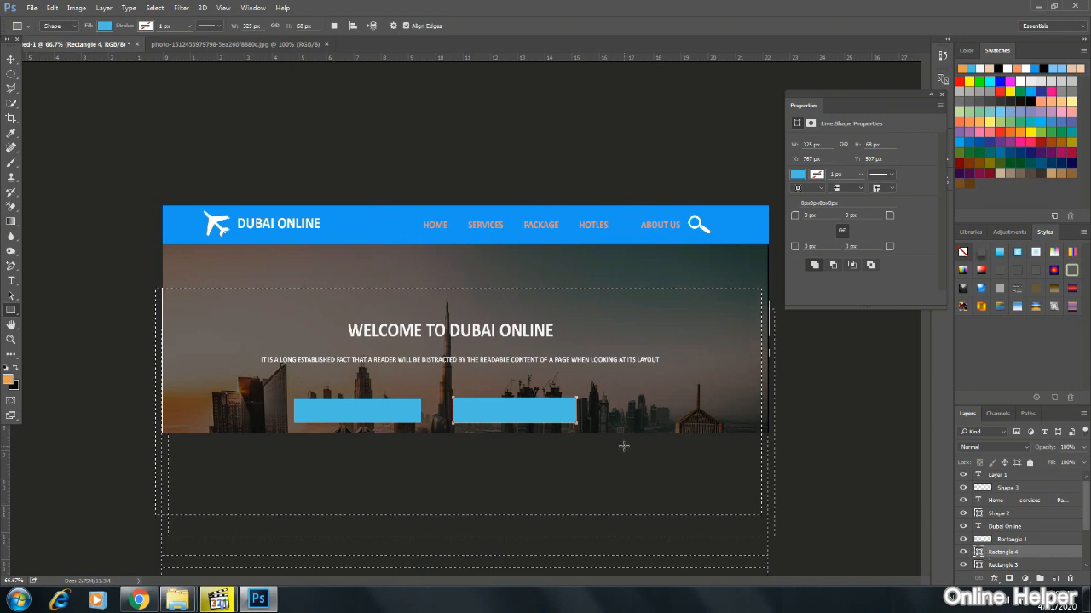
Try to fill the second rectangle with another colour, and undo that rectangle so only the first one is left.
key(ctrl+BackSpace)
key(ctrl+Delete)
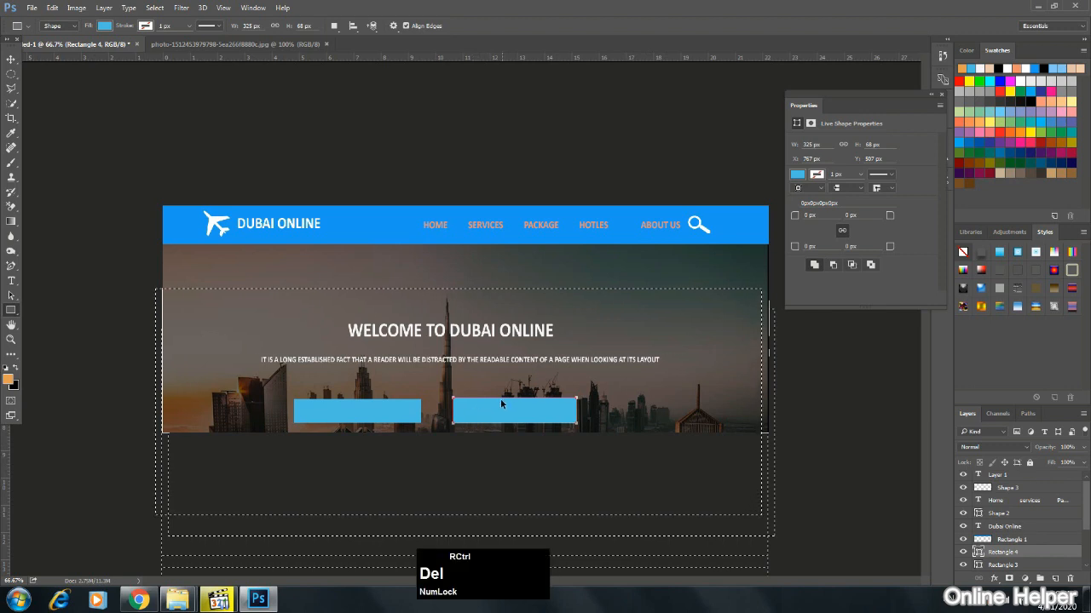
key(ctrl+BackSpace)
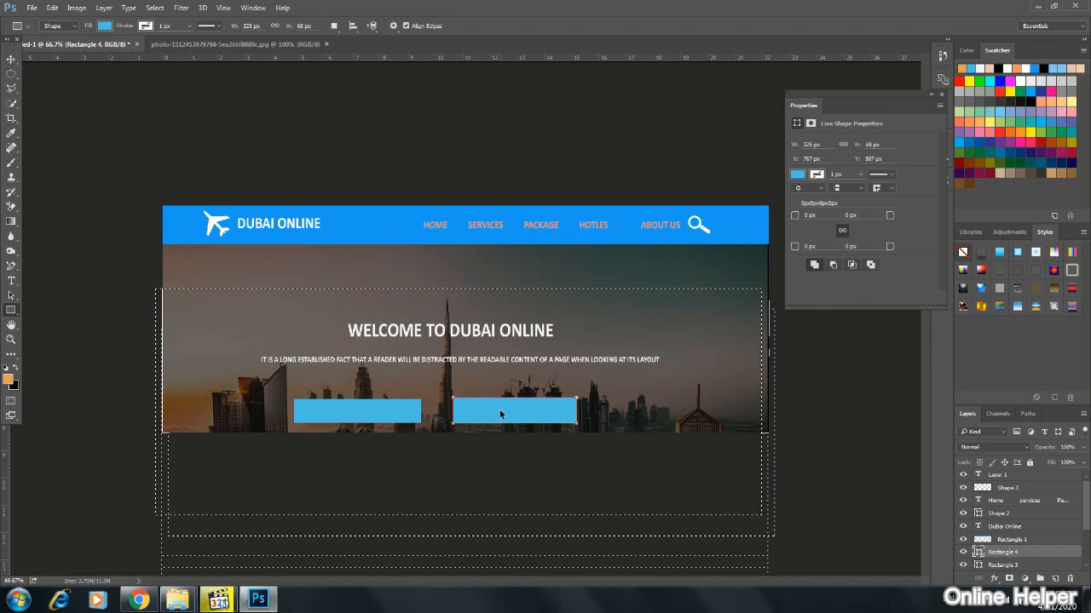
key(ctrl+alt+z)
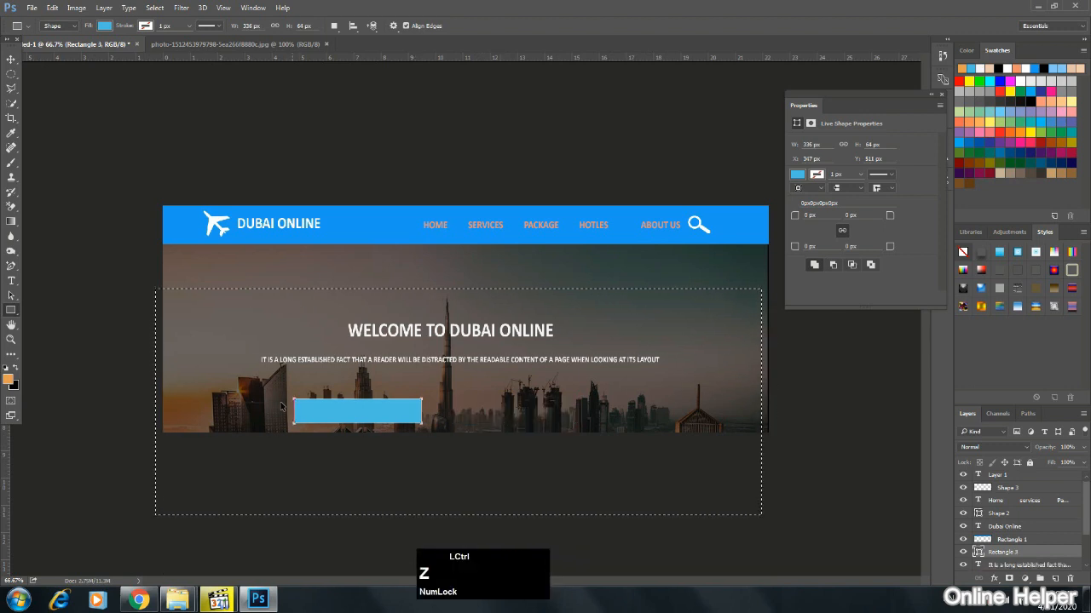
Rasterize the light blue rectangle and place a copy of it beside the original at the same height.
right_click(315, 410)
right_click(314, 406)
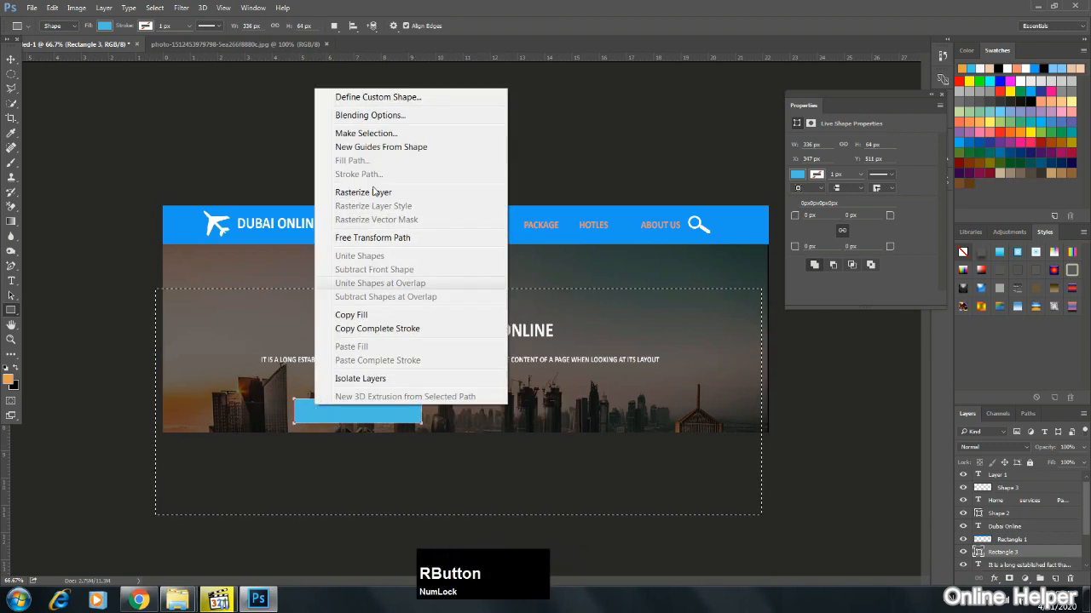
click(367, 196)
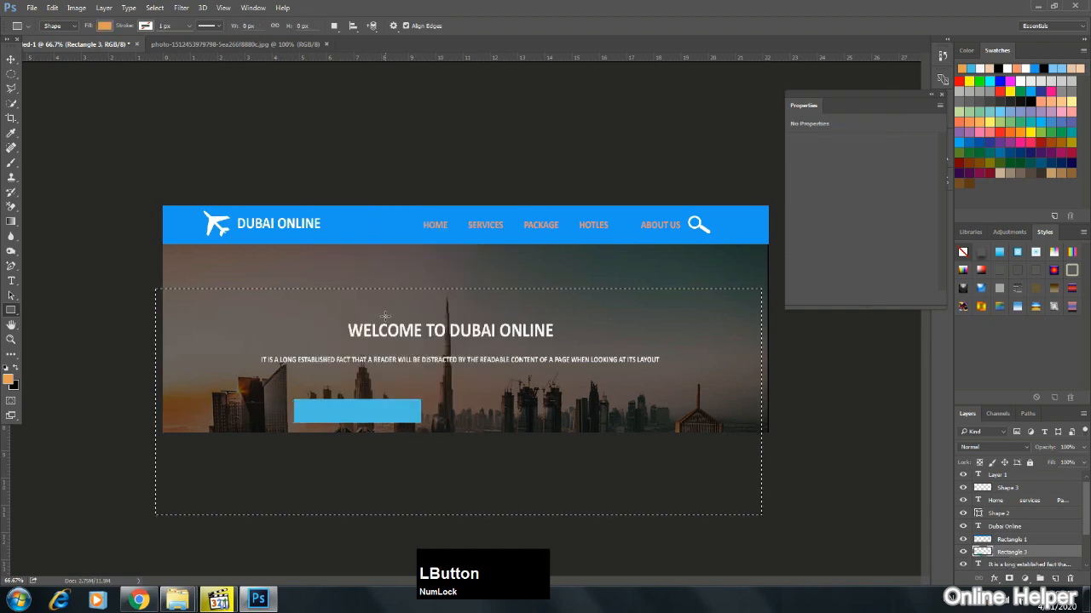
key(ctrl+c)
key(ctrl+v)
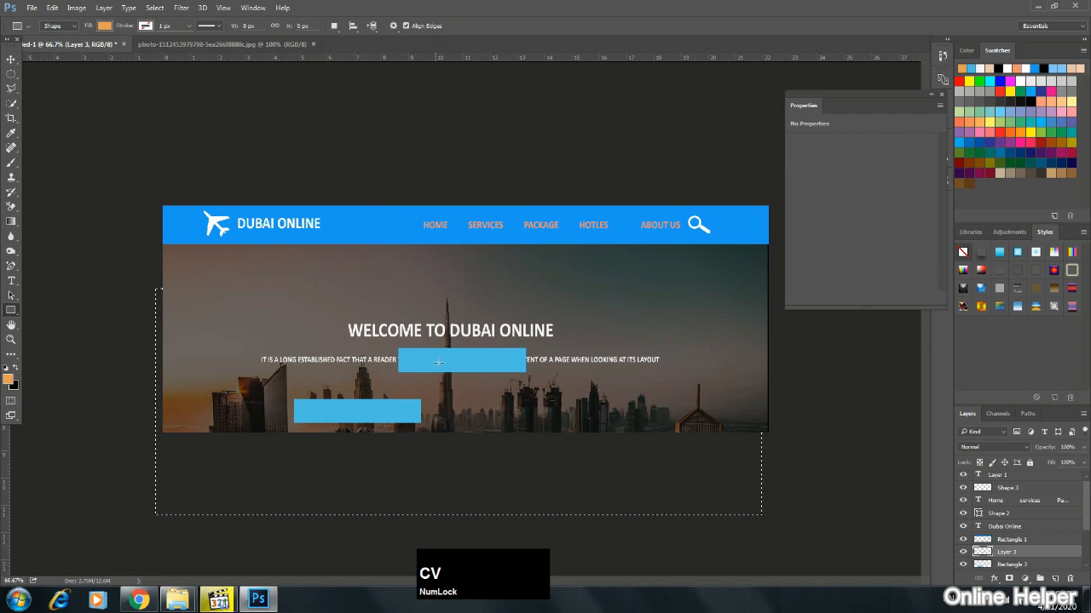
key(v)
drag(438, 363, 490, 407)
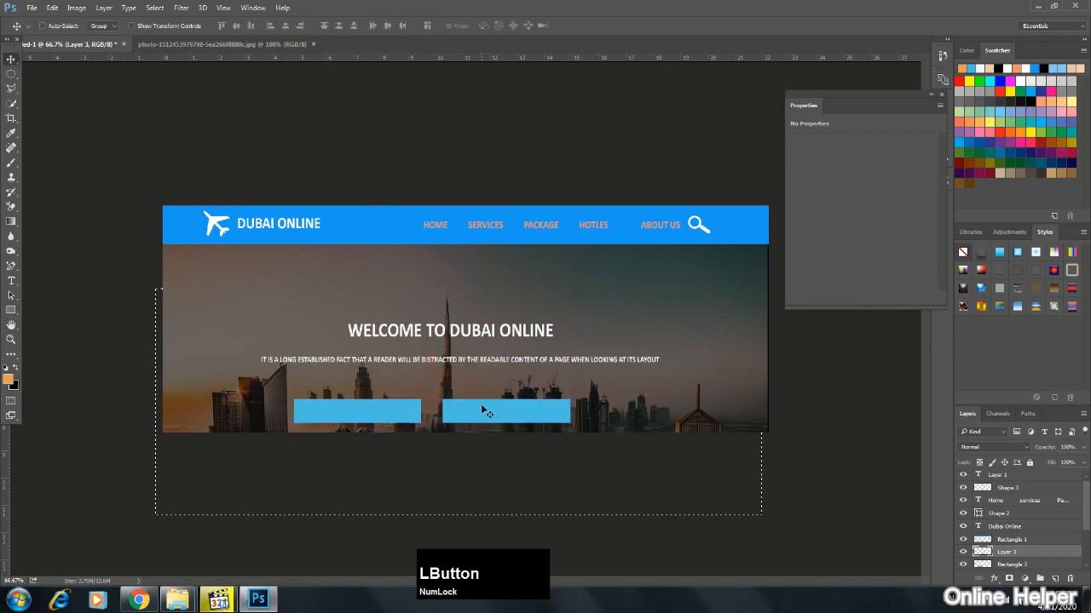
Try to fill the copied rectangle with orange, using the swapped background colour, and undo each fill.
key(x)
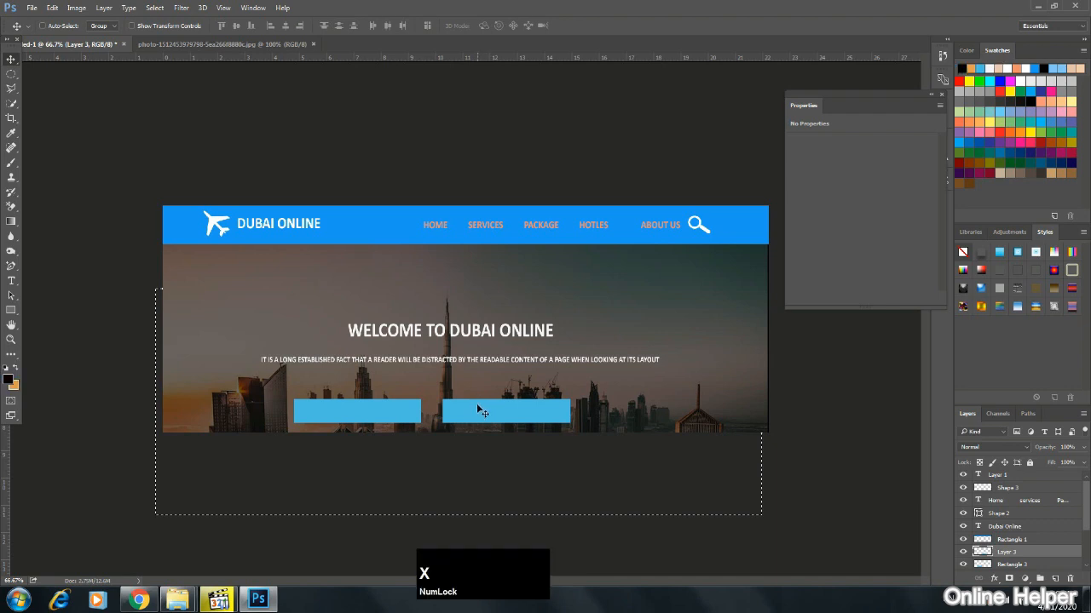
key(ctrl)
key(ctrl+BackSpace)
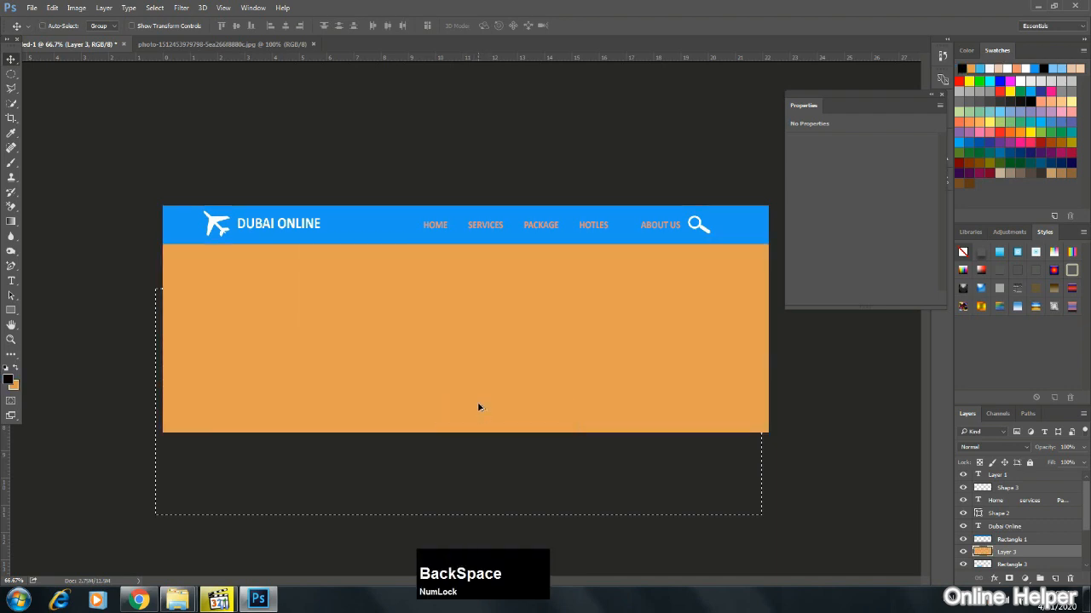
key(ctrl+alt+z)
right_click(488, 411)
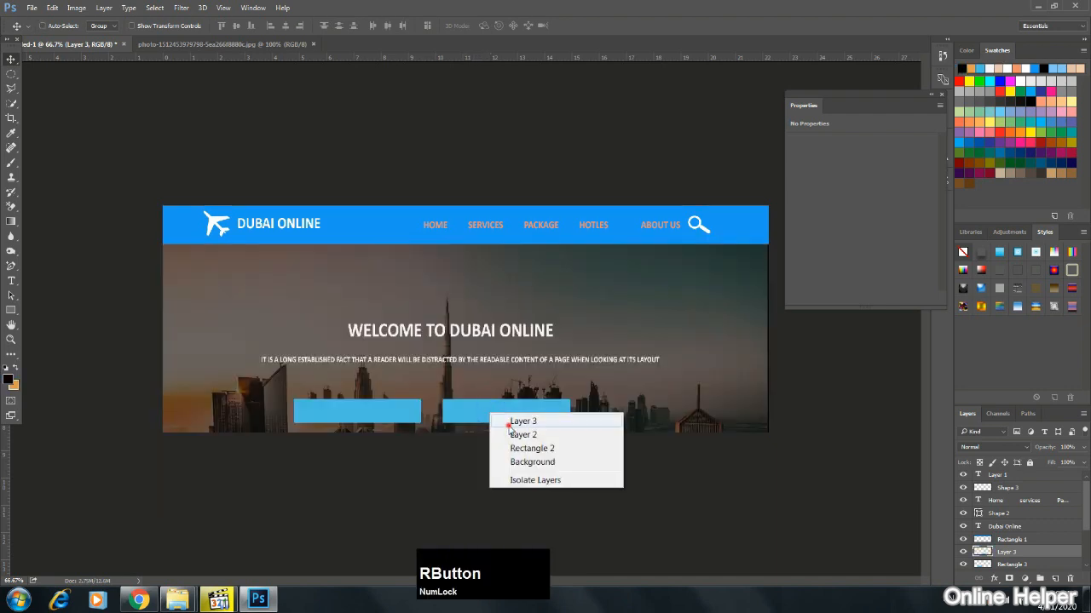
click(495, 415)
key(ctrl+BackSpace)
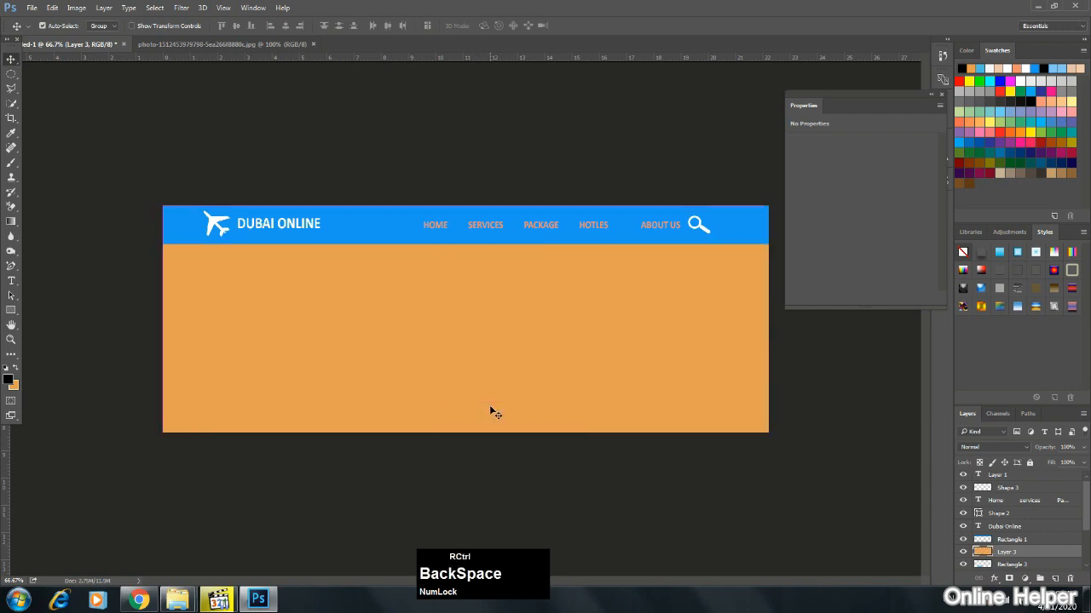
key(ctrl+alt+z)
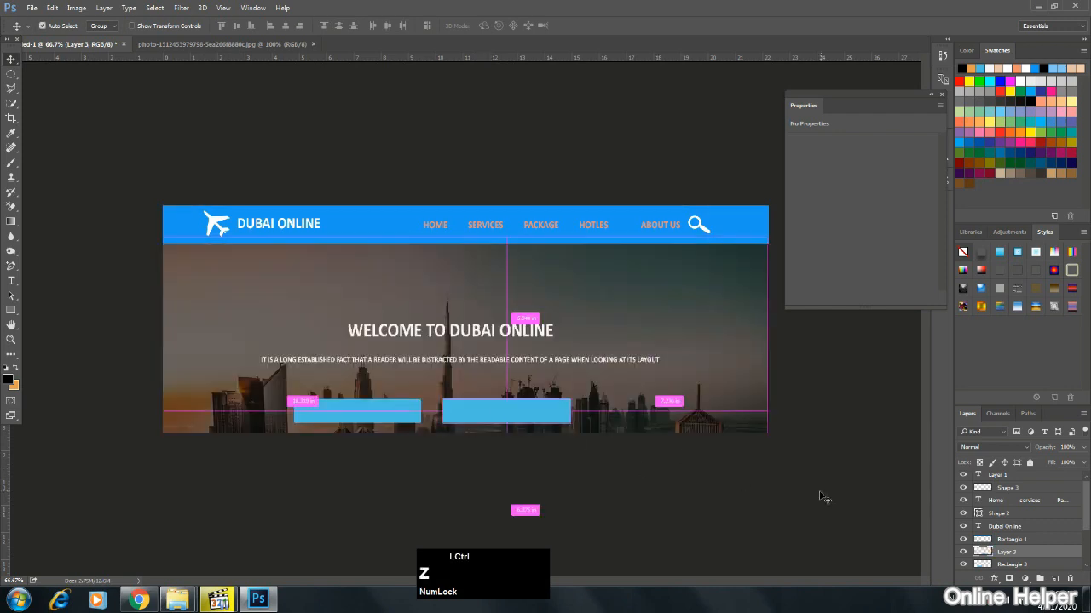
Widen the gap between the two rectangles slightly and add the text BOOK NOW in a box about 311 × 44 px over the first.
drag(519, 422, 529, 420)
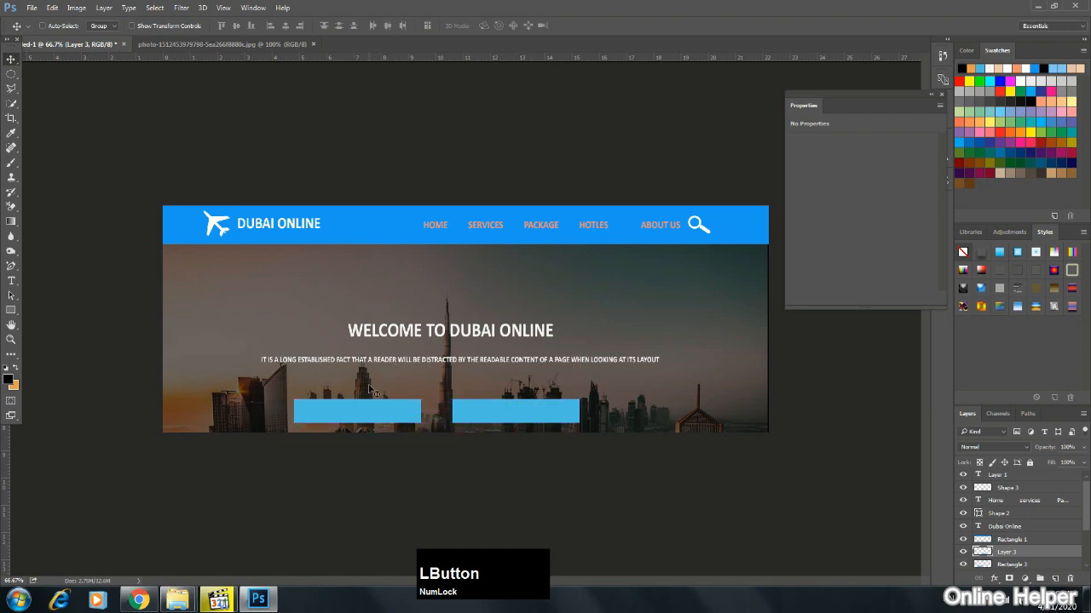
key(End)
click(11, 281)
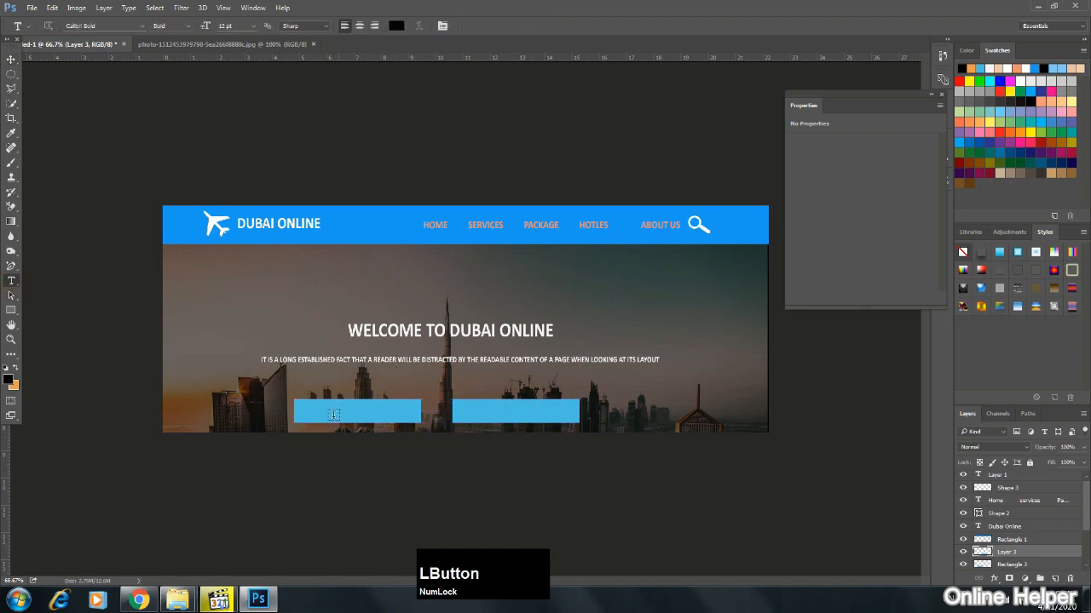
drag(303, 403, 417, 420)
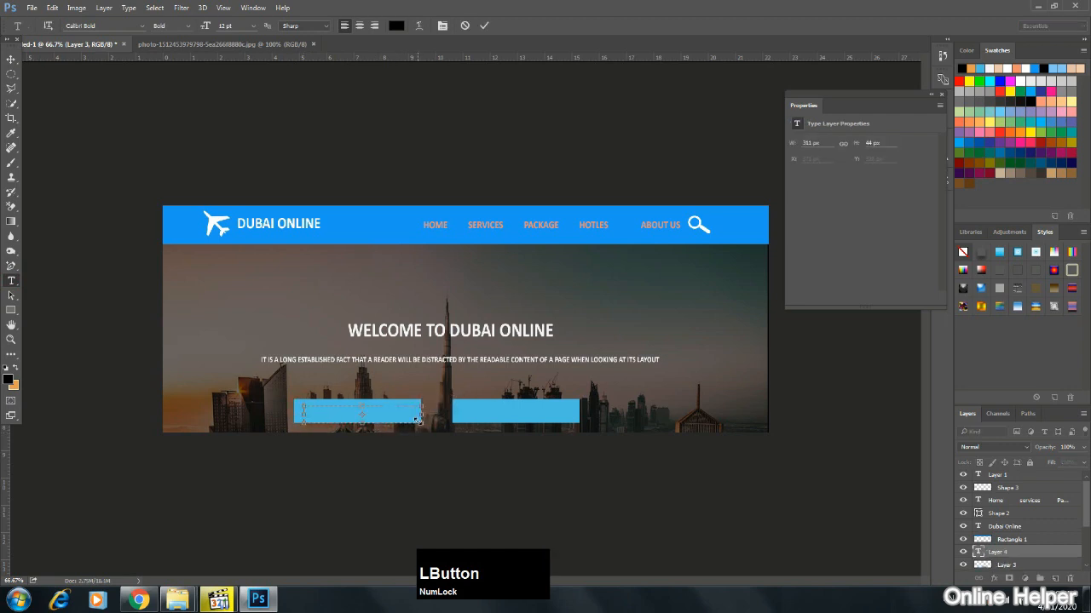
text(BOOK NOW)
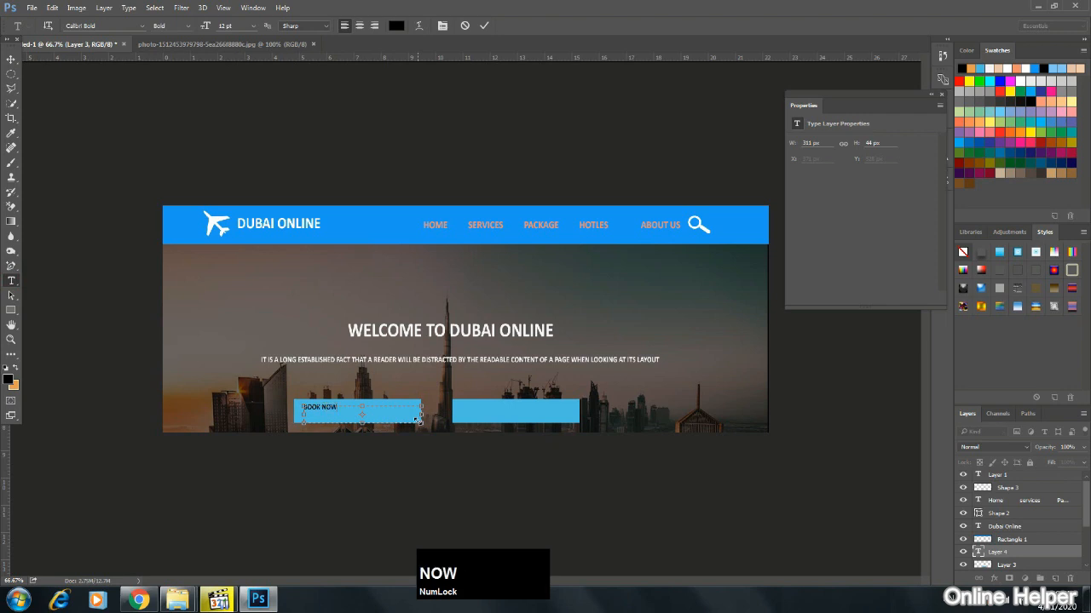
Format the BOOK NOW text at 24 pt in #fafafa and move its box to about X 416, Y 521 px.
drag(357, 406, 297, 409)
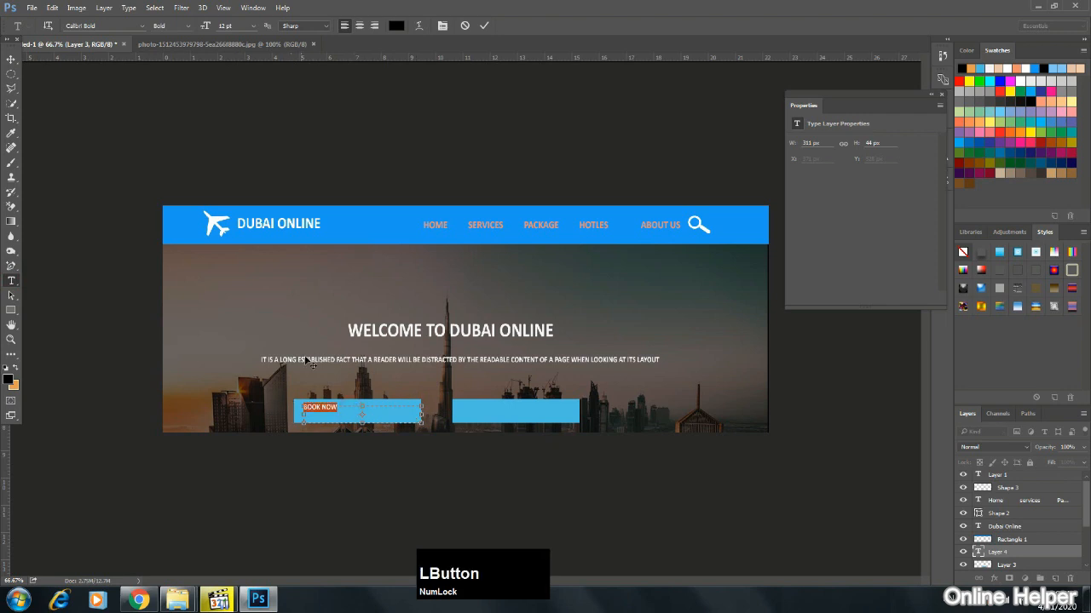
click(251, 26)
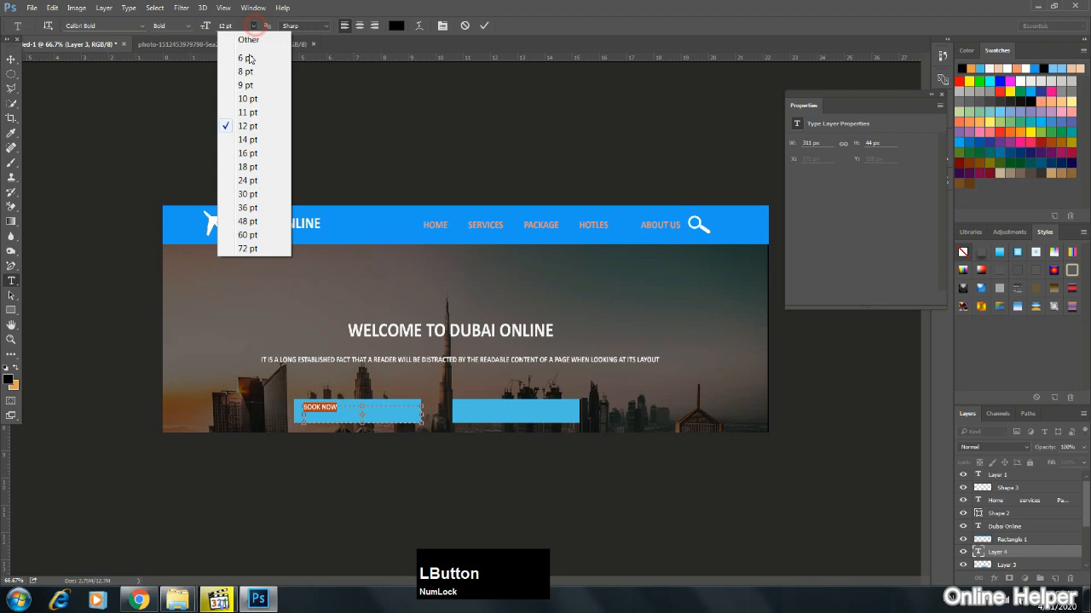
click(247, 170)
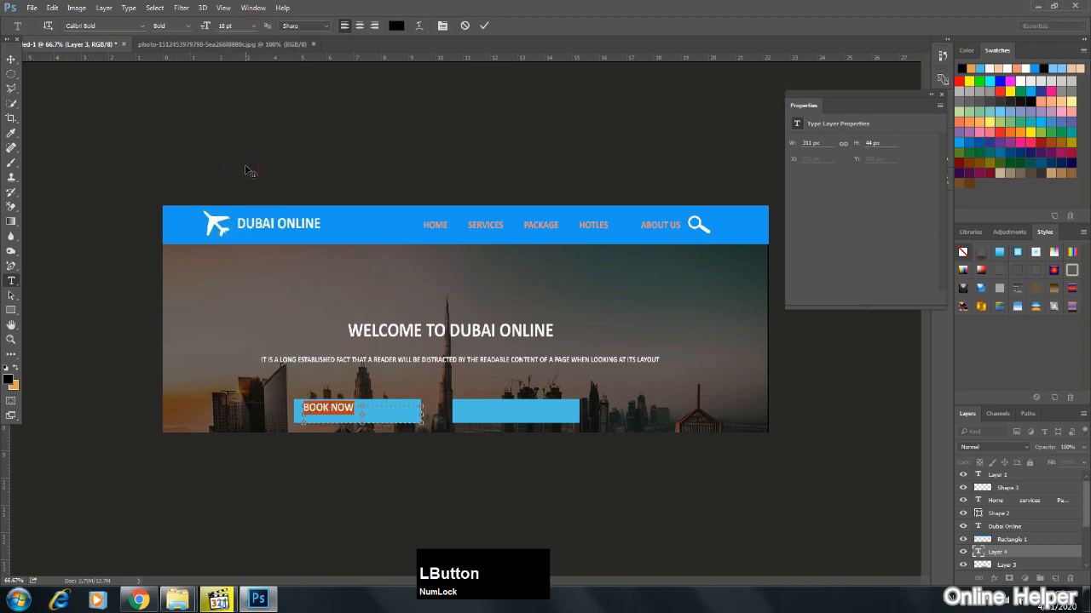
click(254, 26)
click(257, 181)
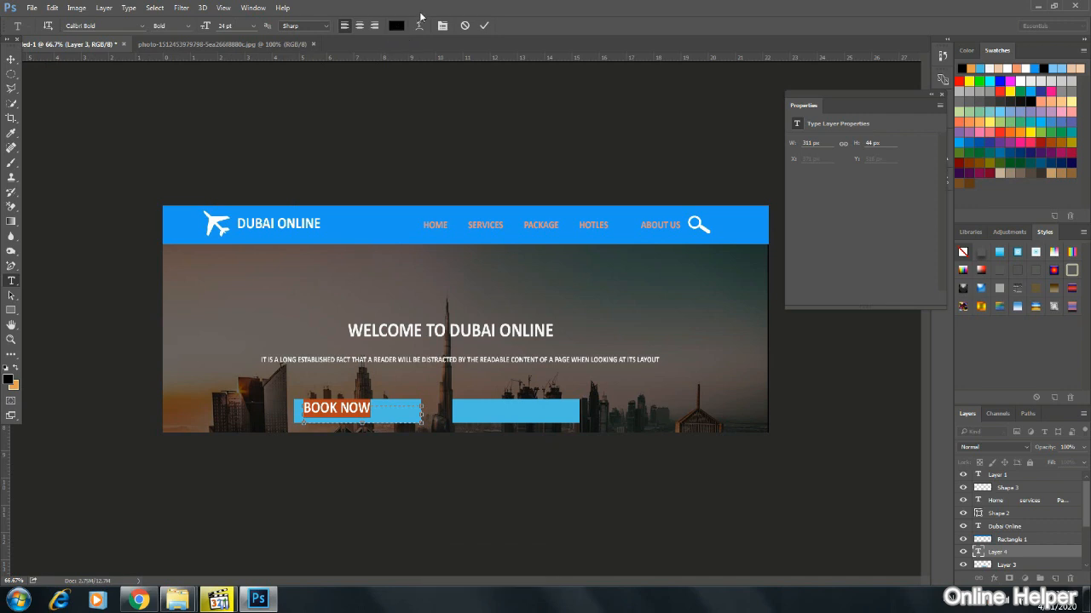
click(397, 26)
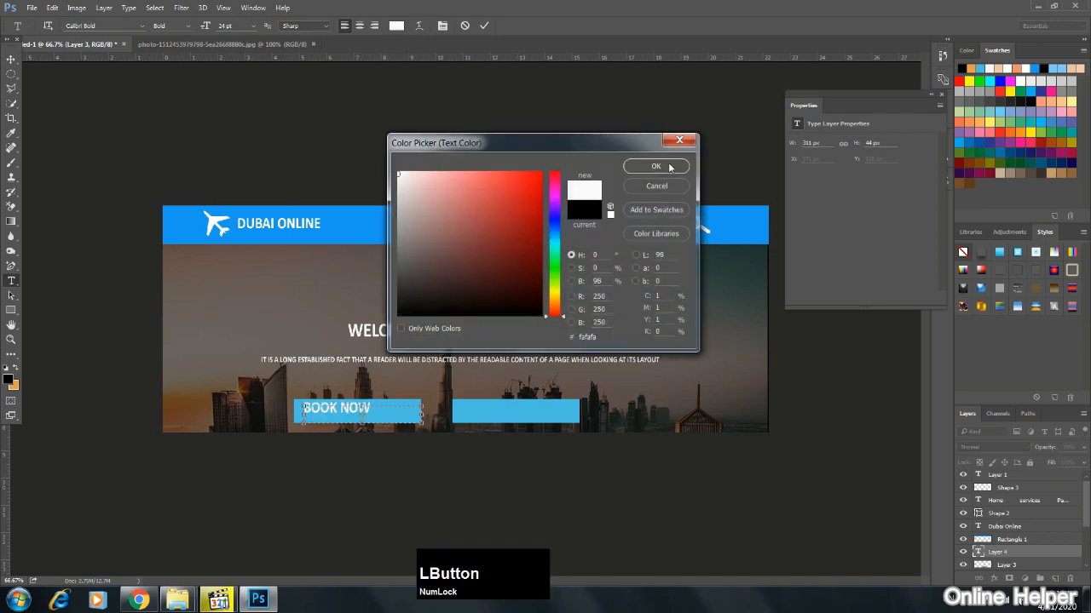
click(656, 165)
click(11, 59)
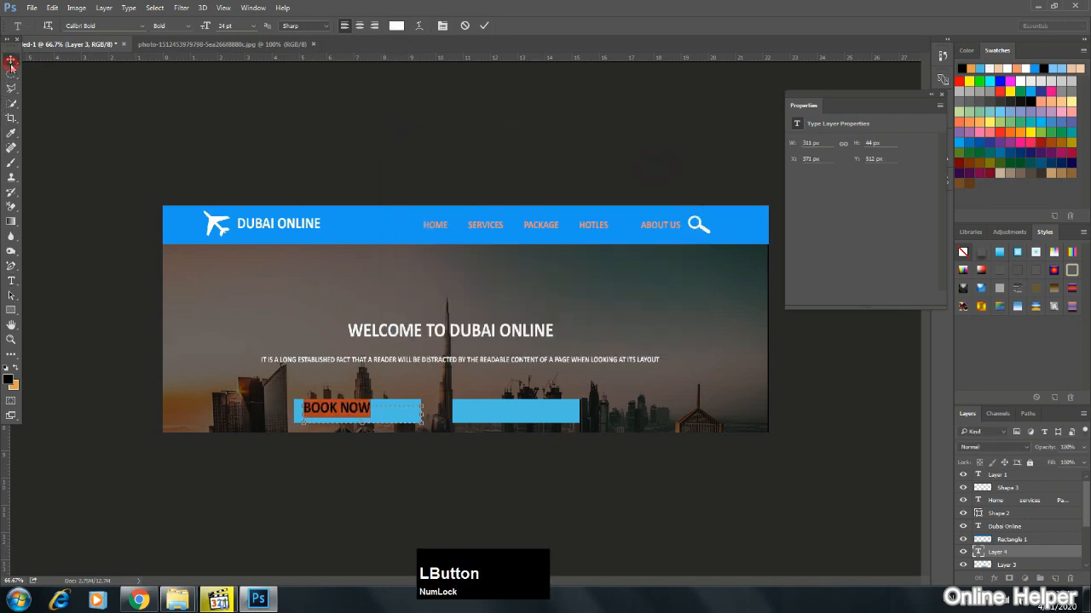
drag(332, 409, 345, 410)
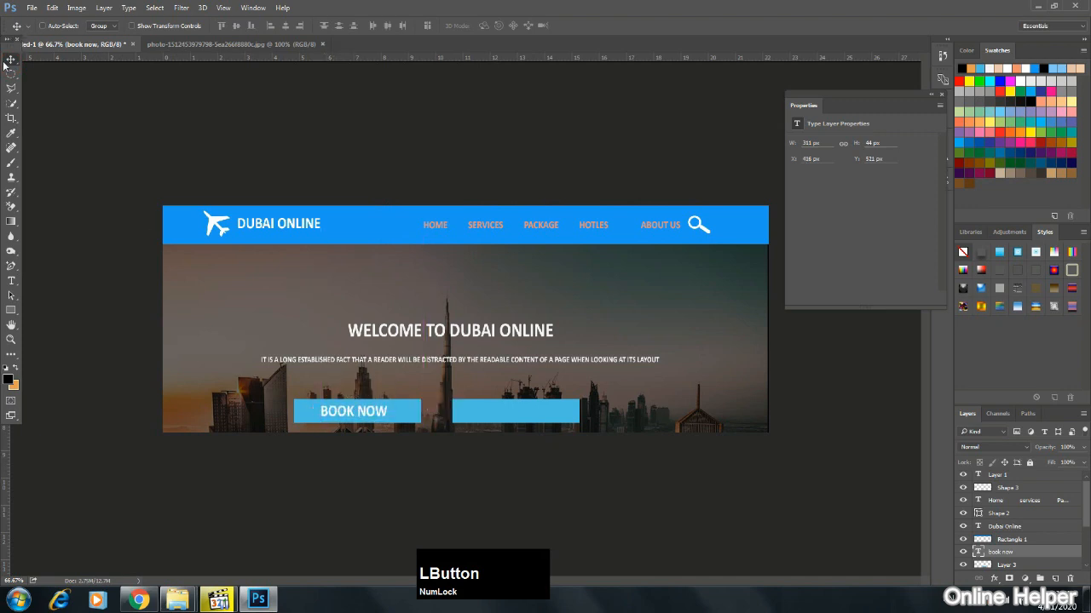
Add the text LEARN MORE in a box about 375 × 44 px on the second rectangle, positioned at about X 831, Y 518 px.
click(11, 280)
drag(453, 400, 599, 423)
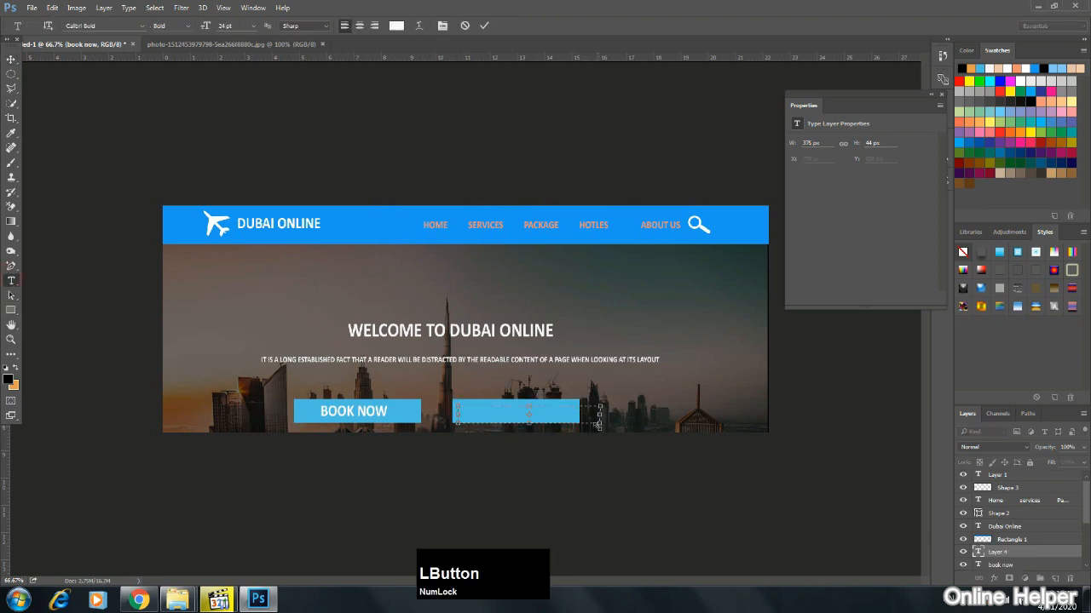
text(LEARN MORE)
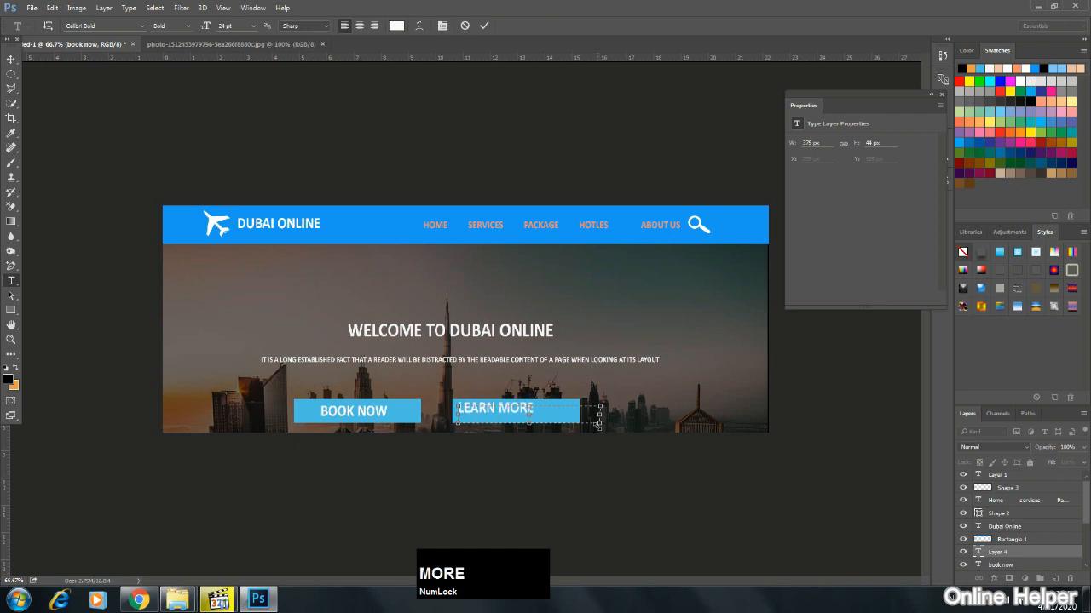
scroll(3, 65, up, 1)
click(11, 59)
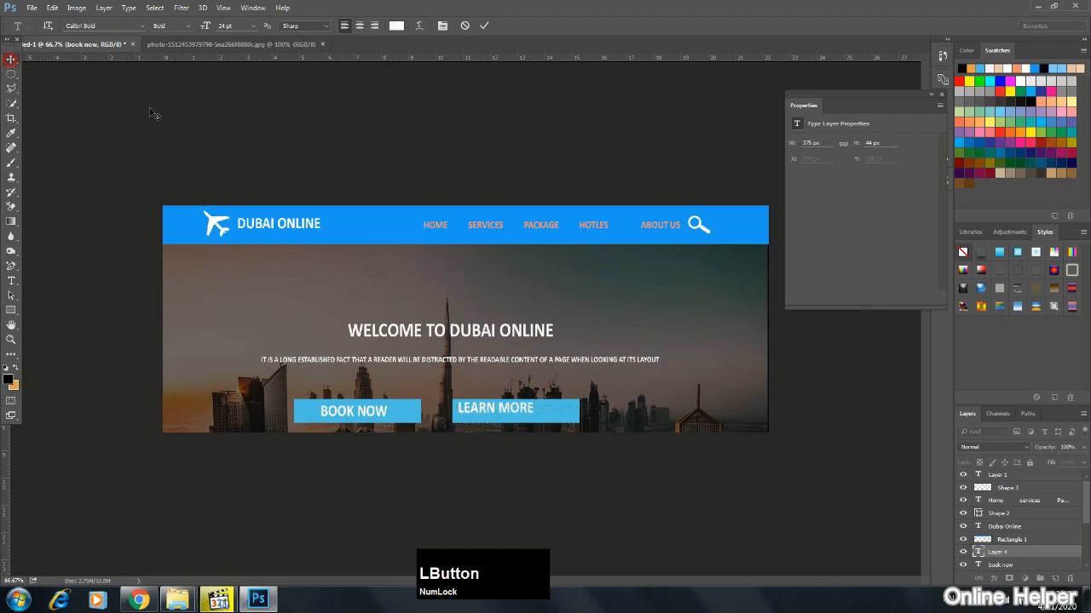
drag(492, 410, 509, 411)
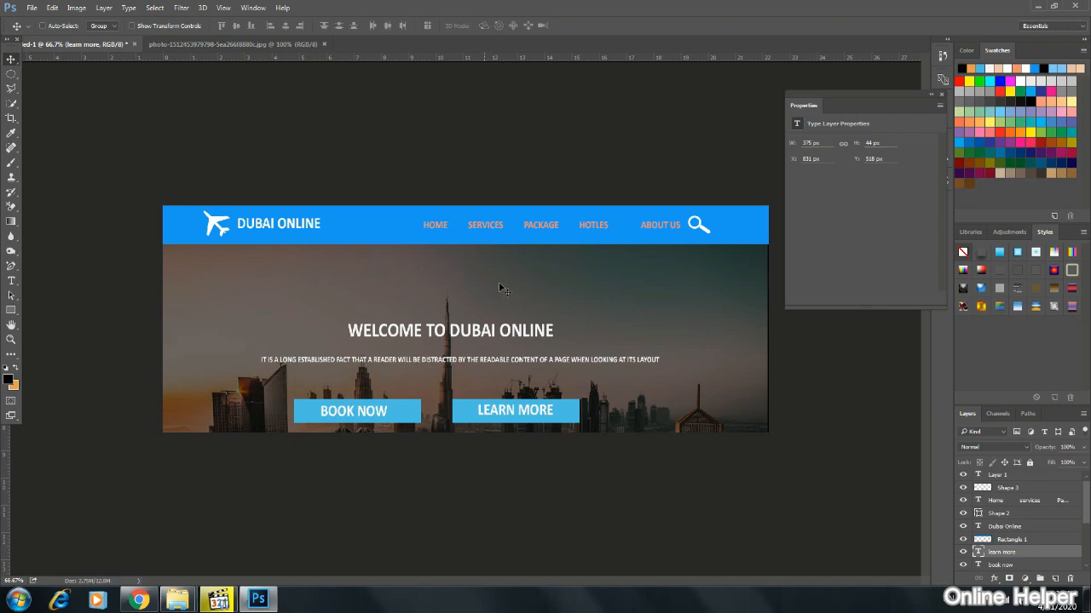
Save the document to the Desktop as Untitled-1 in Photoshop PSD format with layers.
key(ctrl)
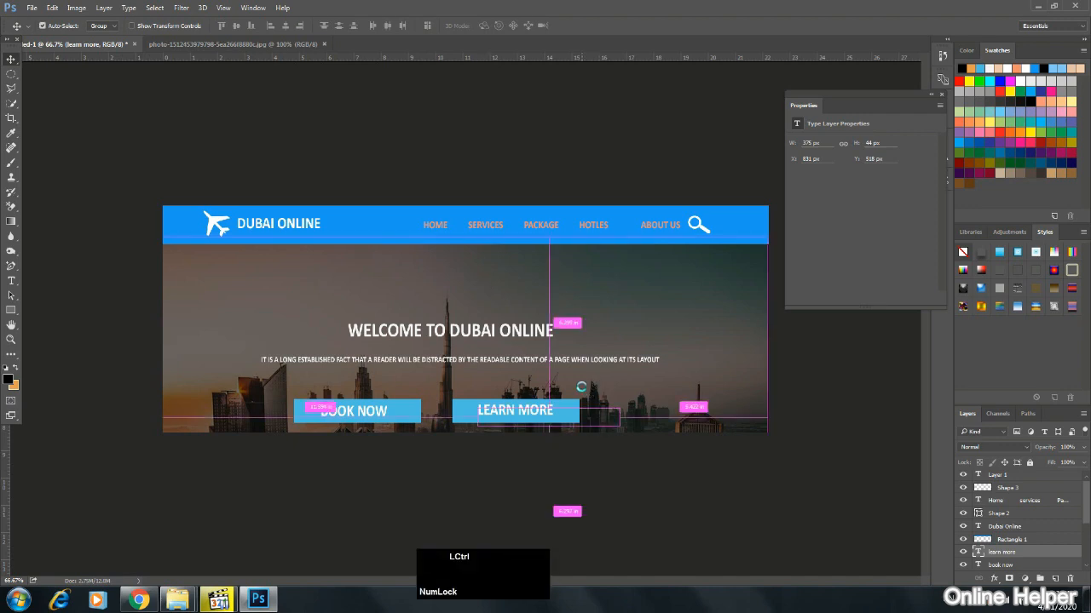
key(ctrl+s)
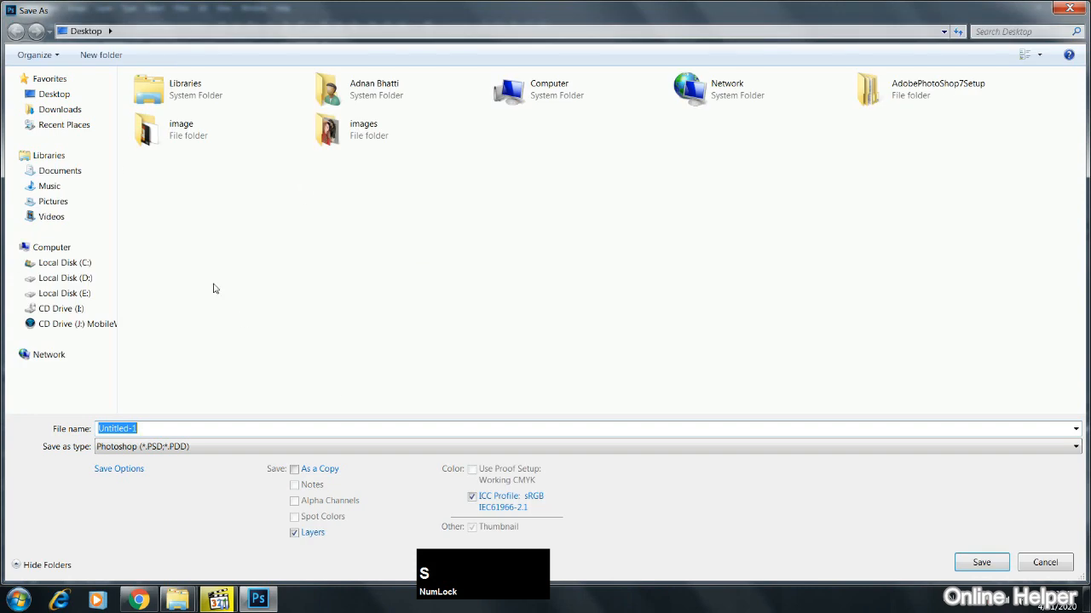
click(54, 93)
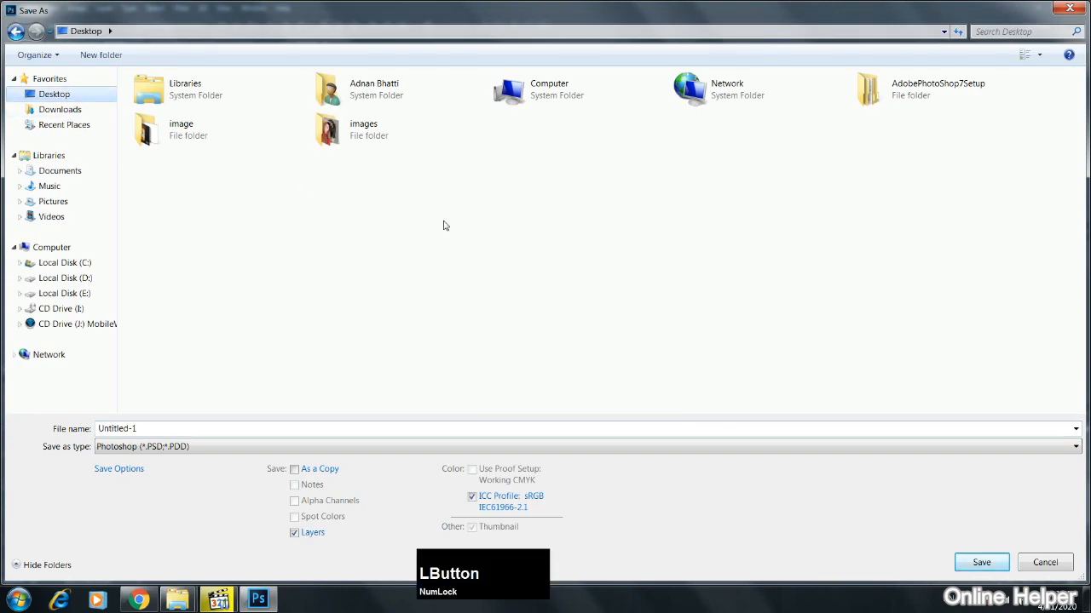
click(979, 562)
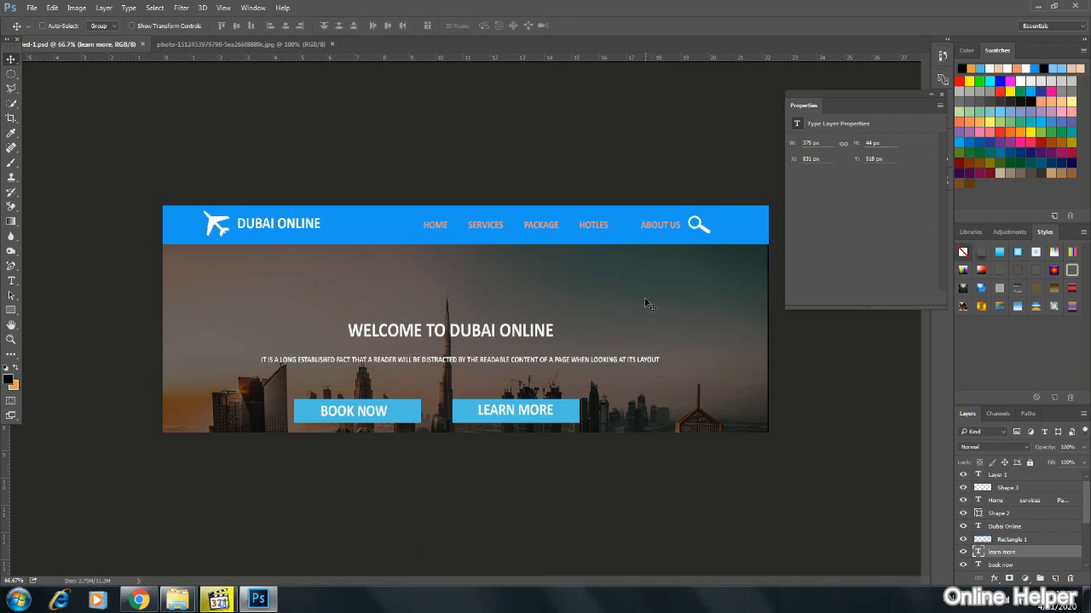
click(434, 268)
Lower the opacity of the skyline photo's layer, Layer 2, to about 25%.
right_click(669, 320)
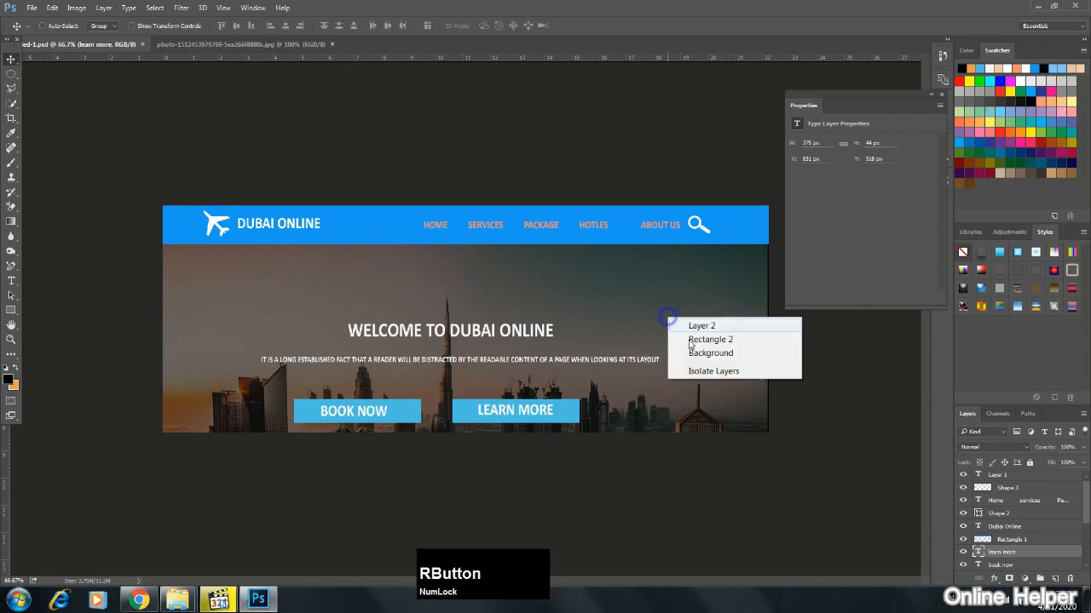
click(691, 328)
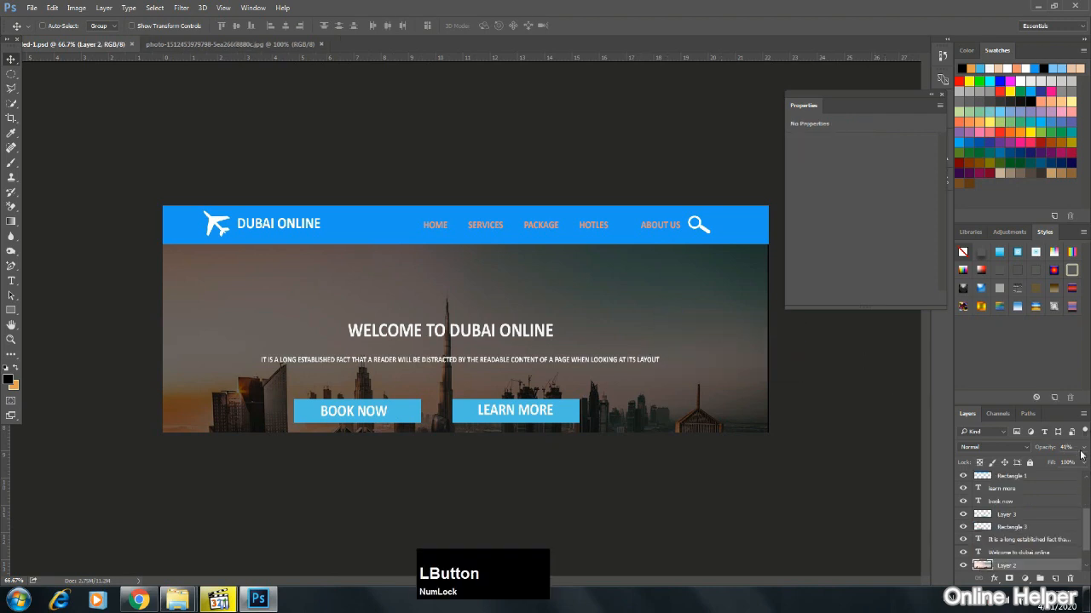
drag(1084, 450, 1048, 465)
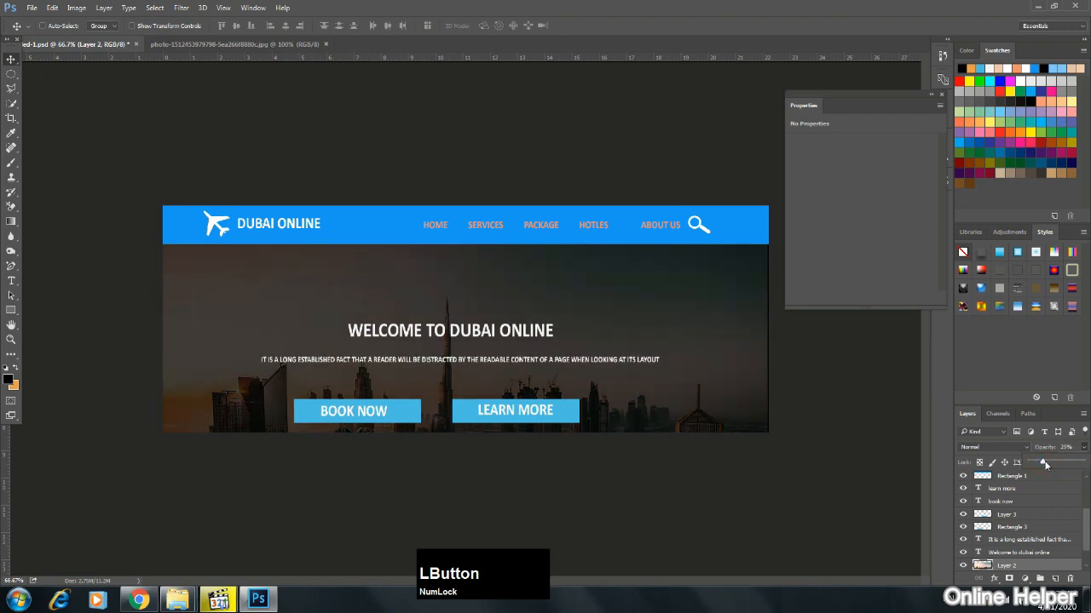